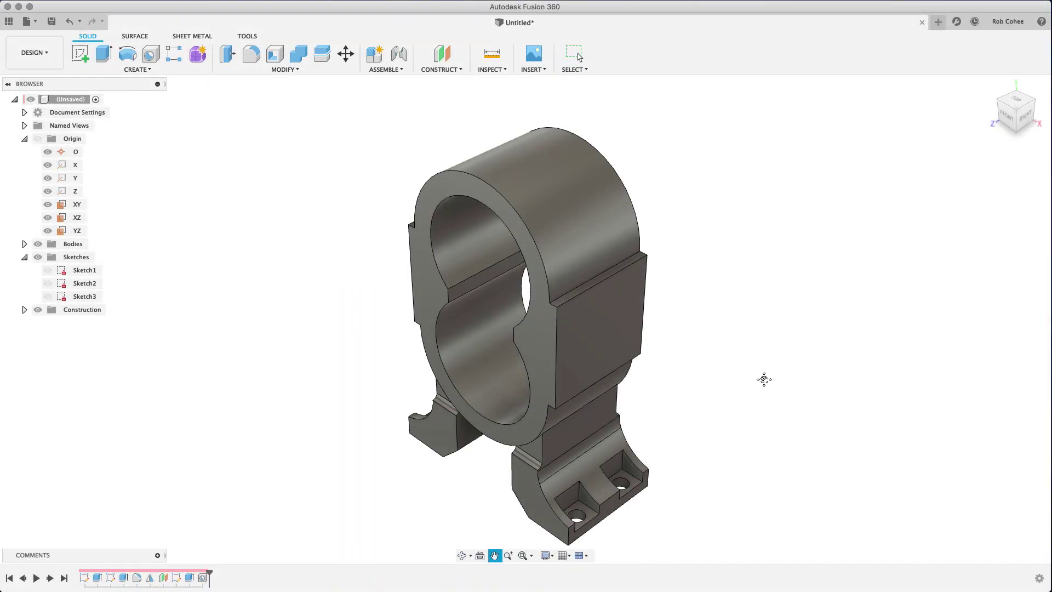
# - Start a new sketch on the bracket's right flat face
pyautogui.moveTo(764, 379); pyautogui.dragTo(761, 357)
pyautogui.press('Escape')
pyautogui.click(599, 301)
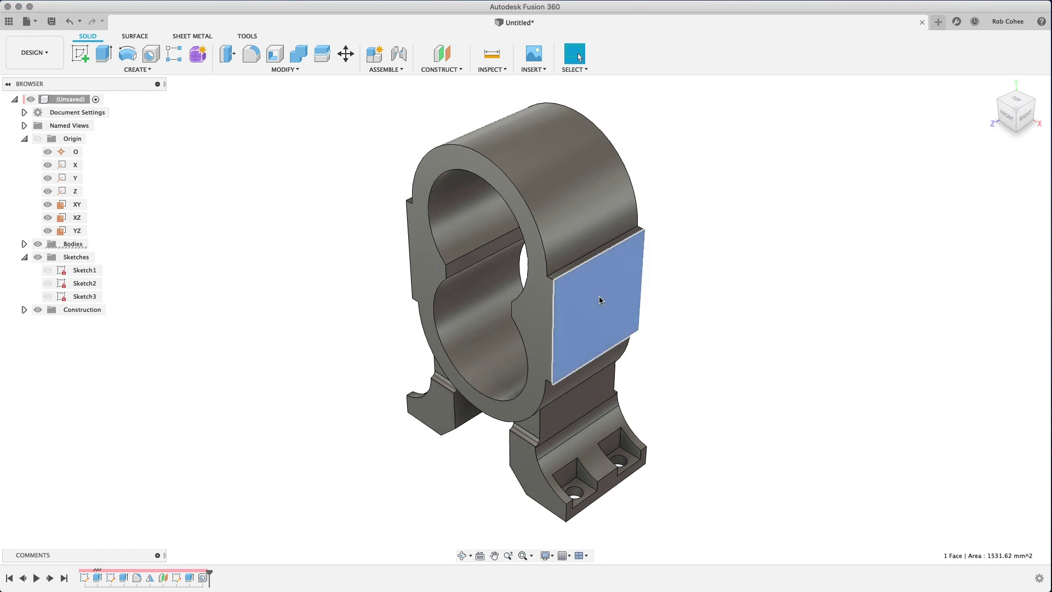
pyautogui.rightClick(599, 301)
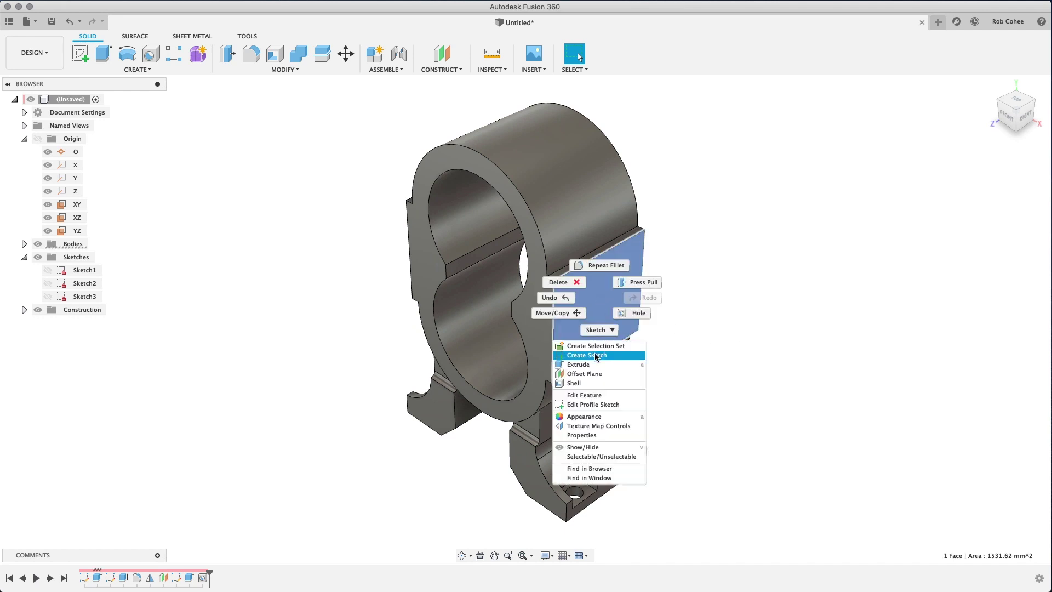
pyautogui.click(586, 355)
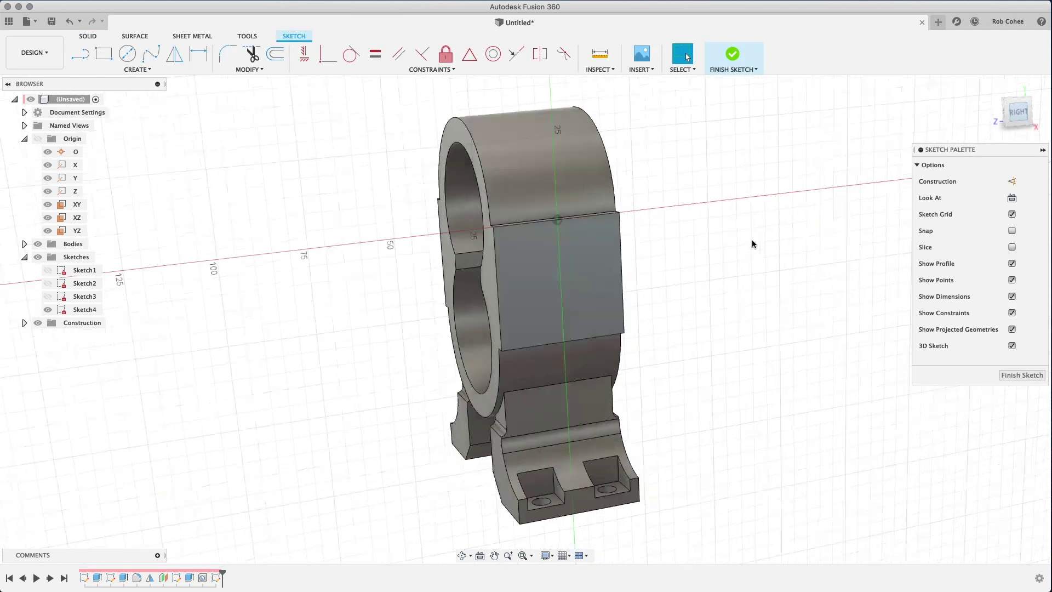
# - Project the flat face's outline into the sketch
pyautogui.press('p')
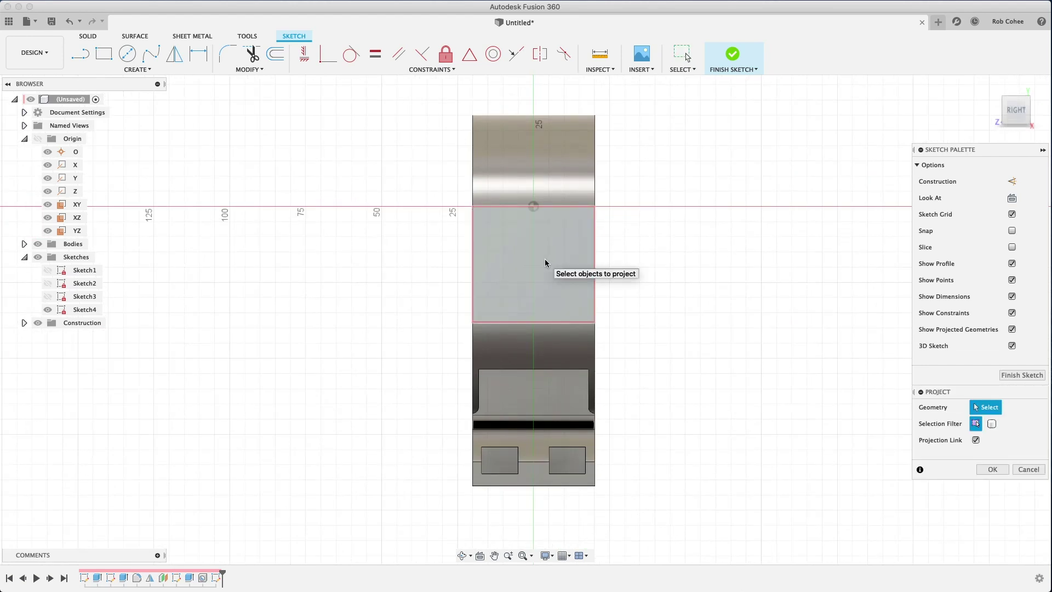
pyautogui.click(545, 261)
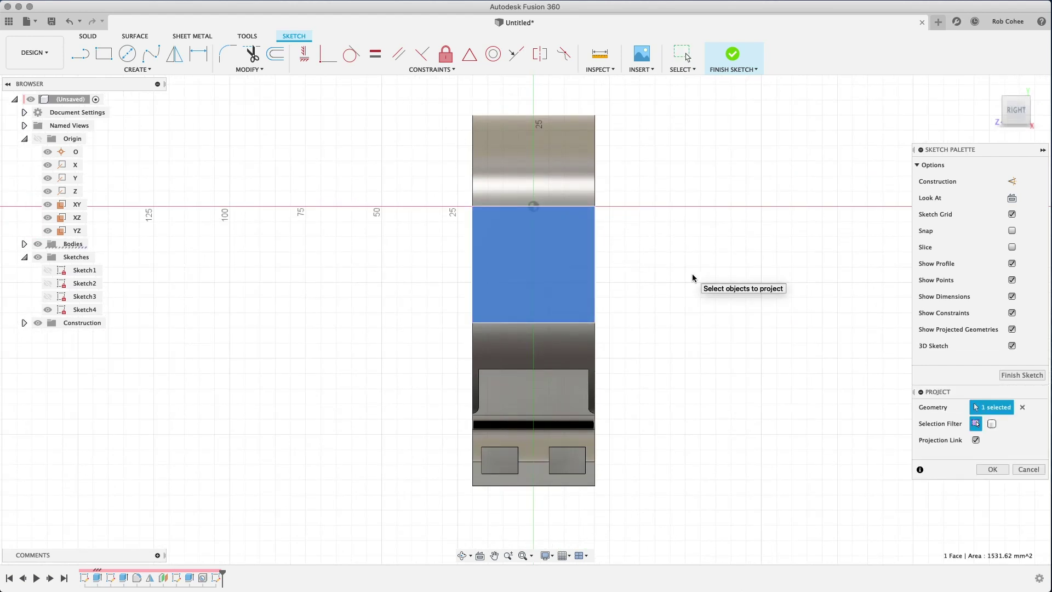
pyautogui.rightClick(692, 274)
pyautogui.click(733, 274)
# - Draw vertical and horizontal construction lines through the face's edge midpoints
pyautogui.click(88, 53)
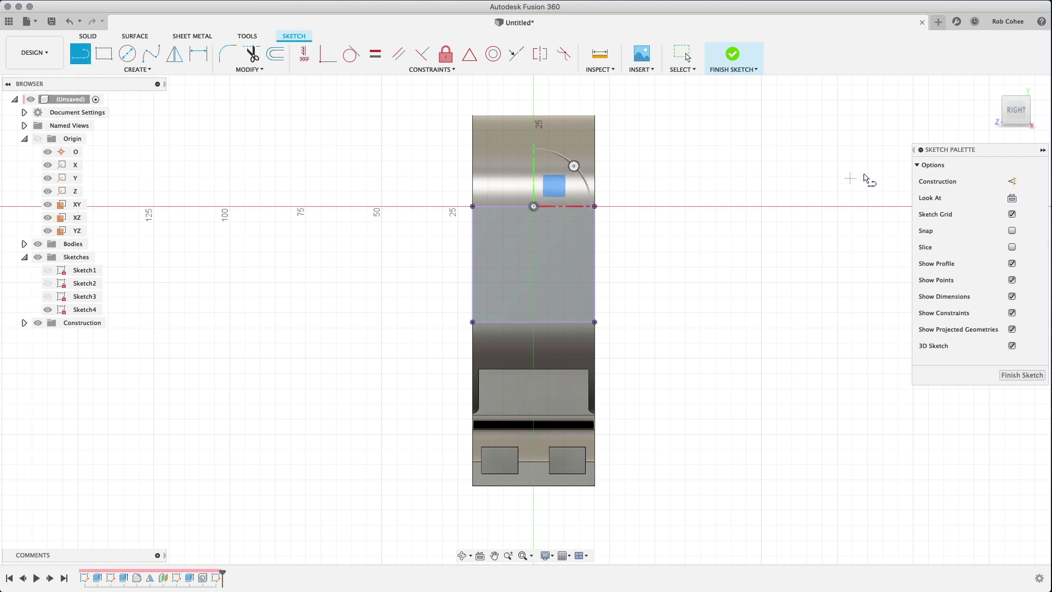
pyautogui.click(1018, 181)
pyautogui.click(533, 321)
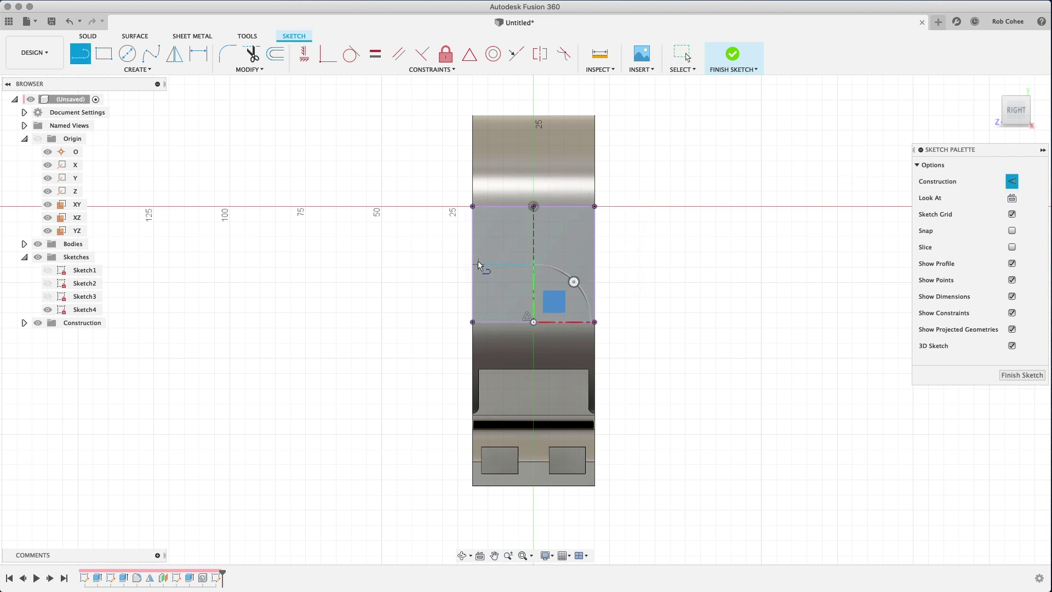
pyautogui.click(473, 264)
pyautogui.click(594, 264)
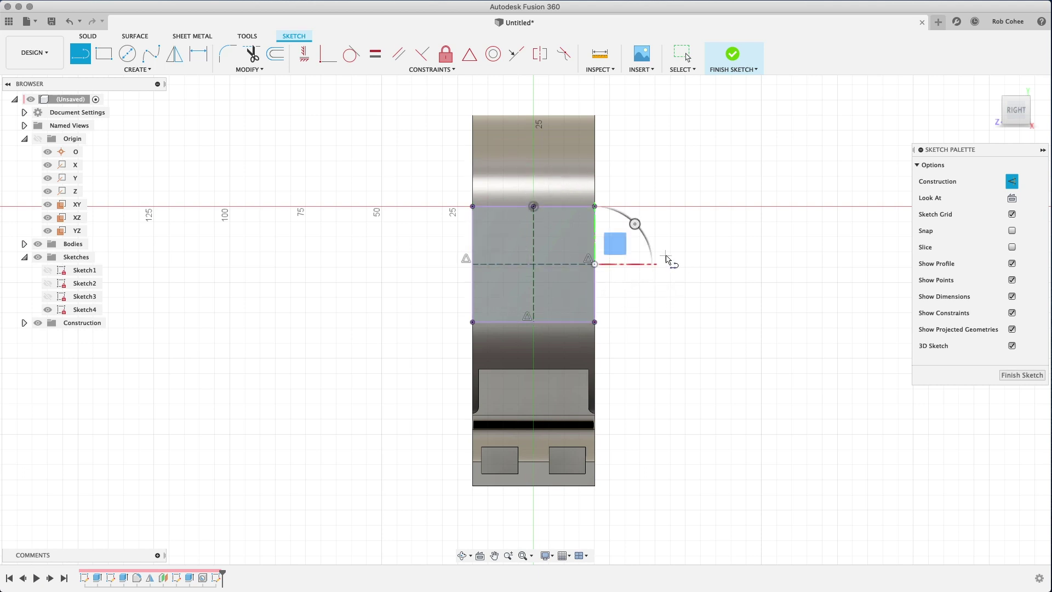
# - Draw a 20 mm circle at the construction lines' crossing and make it normal geometry
pyautogui.press('c')
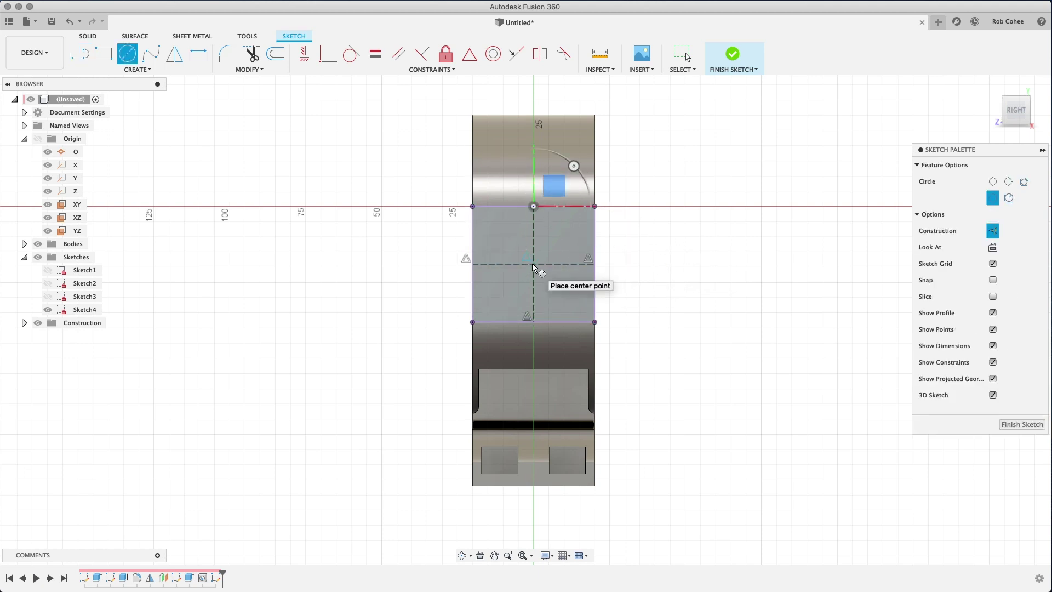
pyautogui.click(533, 264)
pyautogui.write('20')
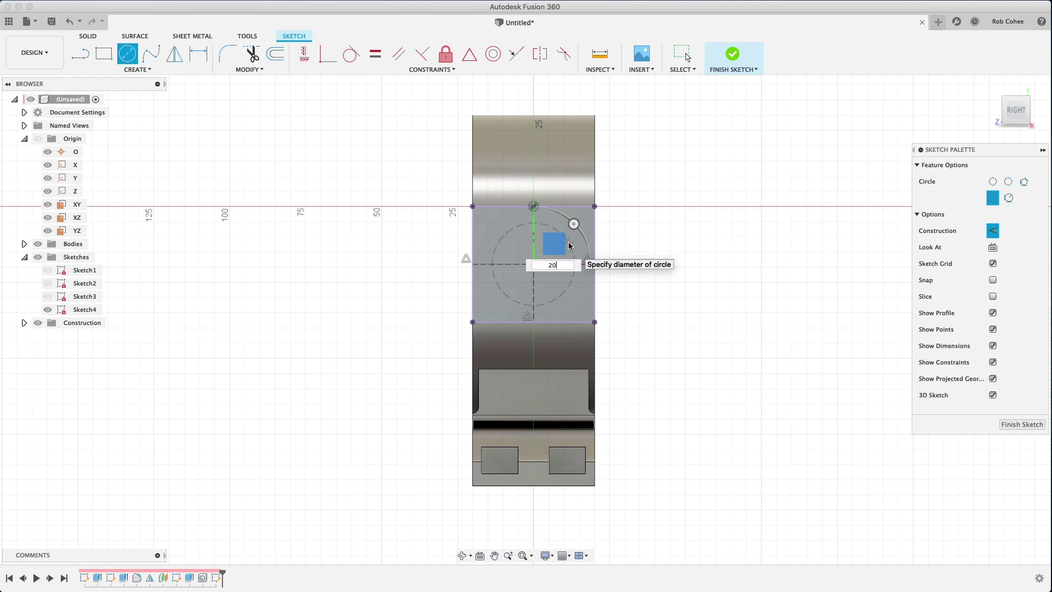
pyautogui.press('Tab')
pyautogui.press('Return')
pyautogui.rightClick(671, 240)
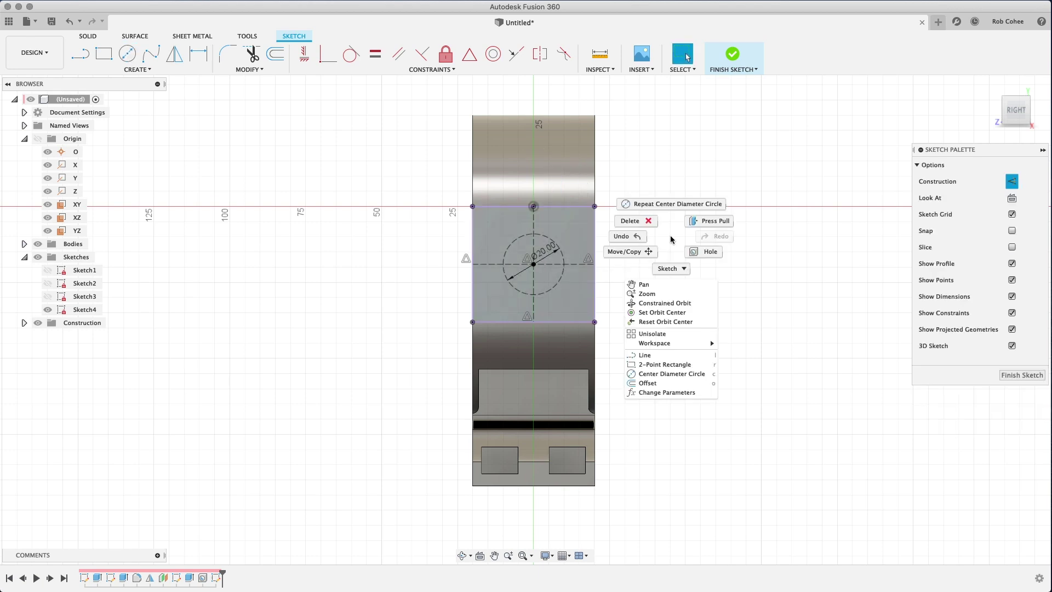
pyautogui.press('Escape')
pyautogui.click(558, 253)
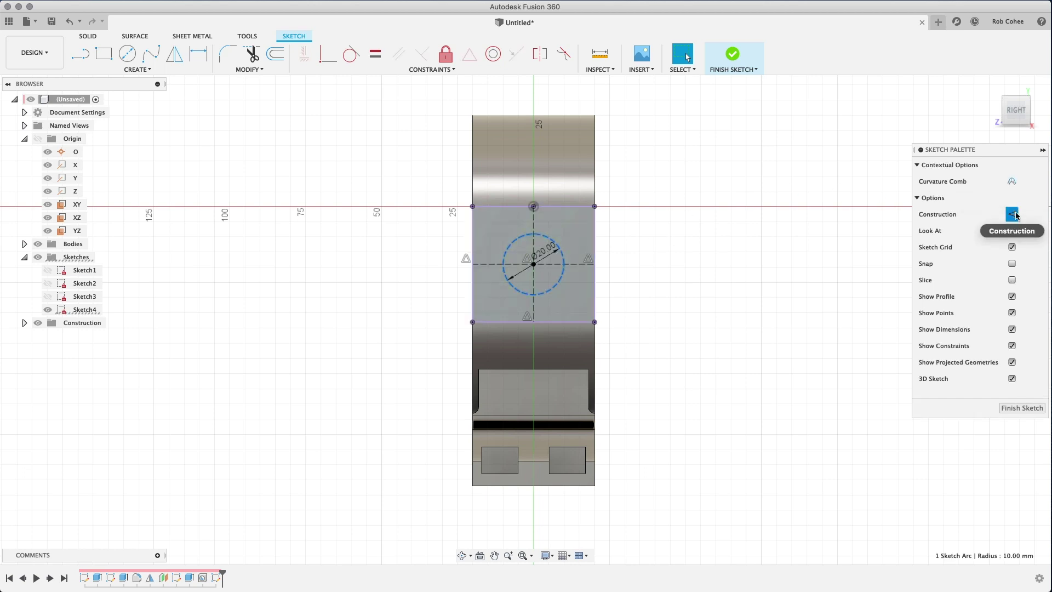
pyautogui.click(1015, 216)
pyautogui.click(766, 243)
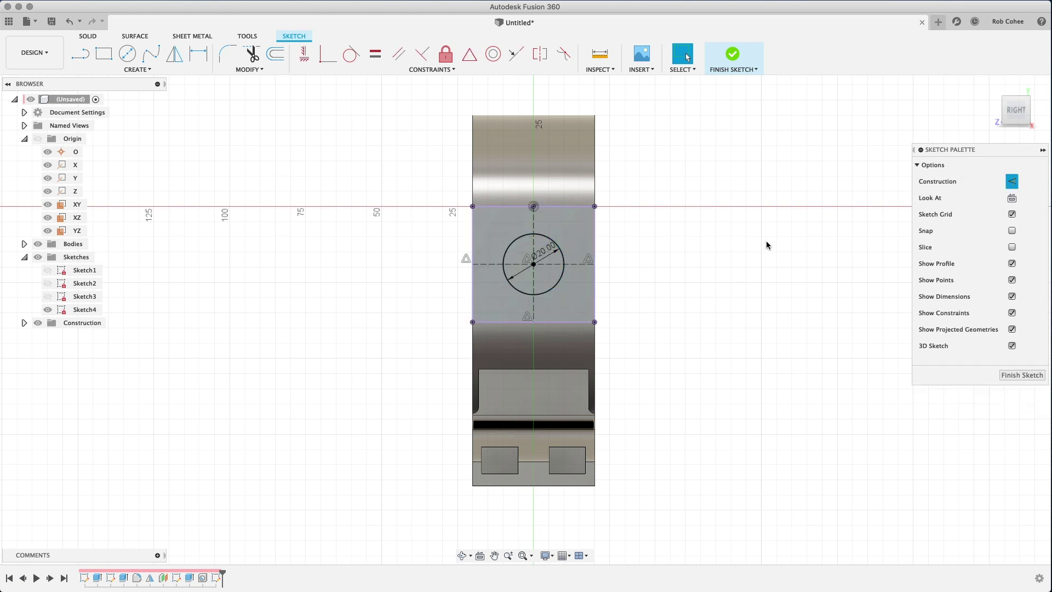
# - Add a concentric 35.35 mm construction circle
pyautogui.press('c')
pyautogui.click(533, 264)
pyautogui.write('35')
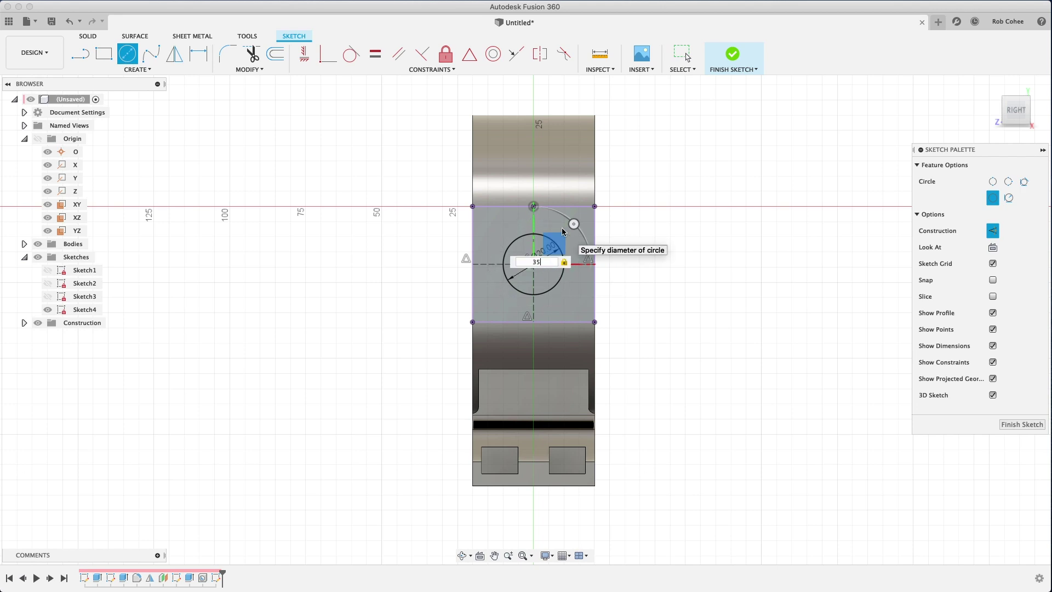
pyautogui.write('.35')
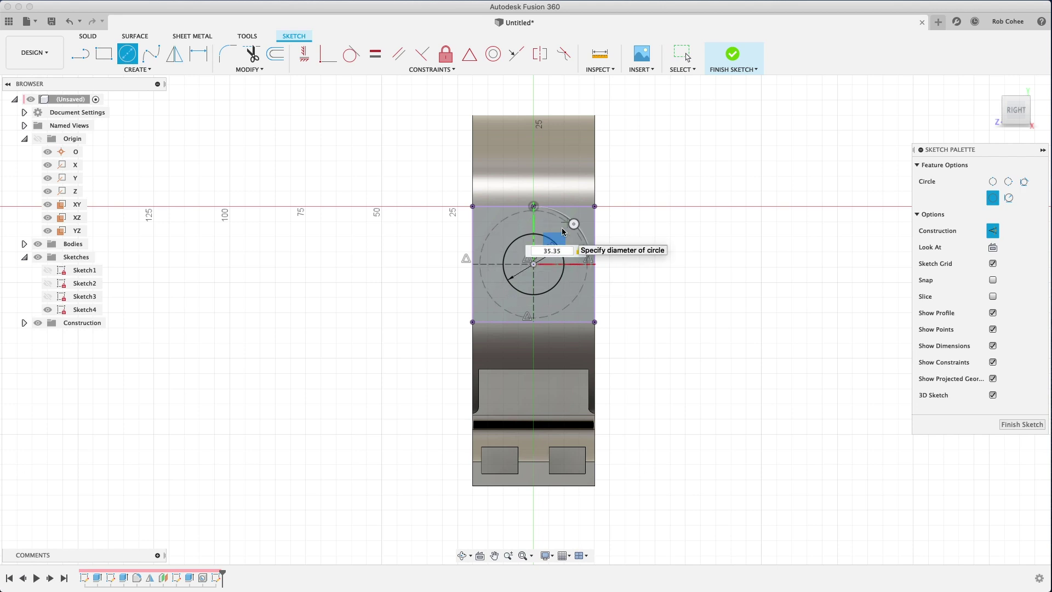
pyautogui.press('Return')
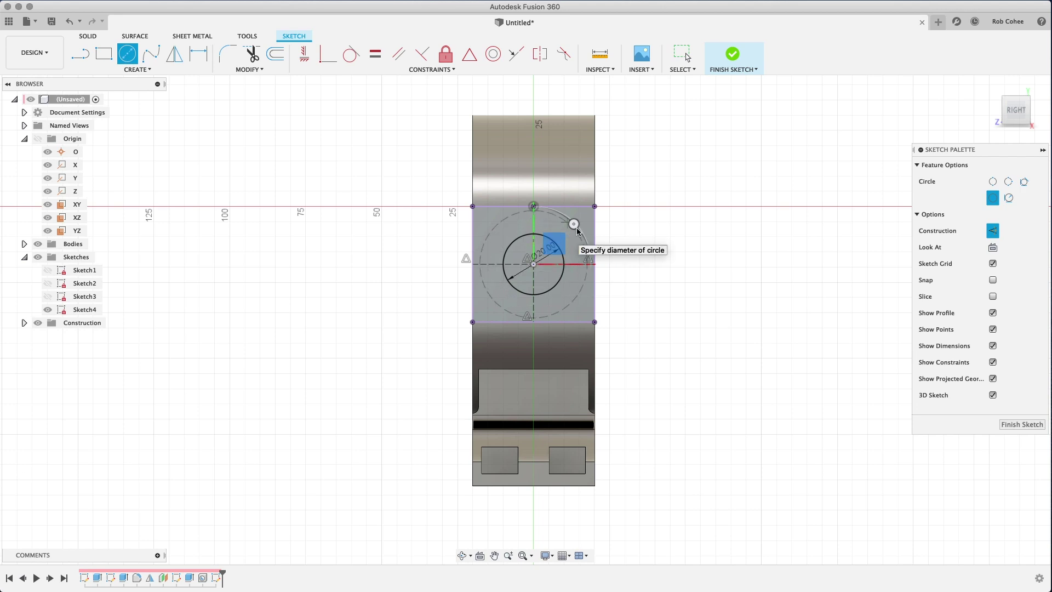
pyautogui.press('Escape')
# - Move the Ø35.35 dimension out to the right and Ø20.00 to the left
pyautogui.scroll(2, 625, 248)
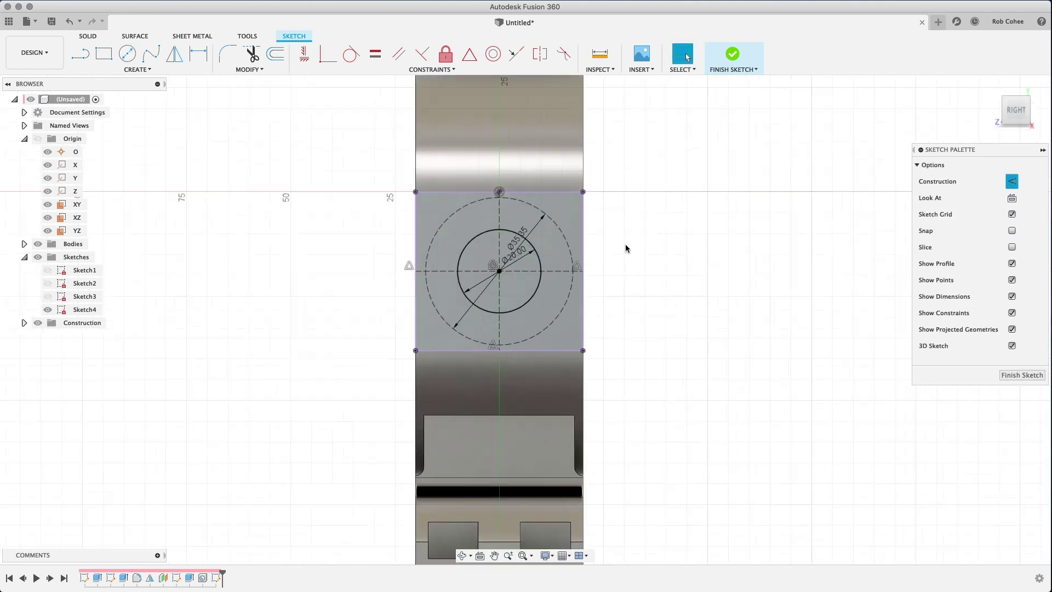
pyautogui.moveTo(628, 248); pyautogui.dragTo(642, 246, button='middle')
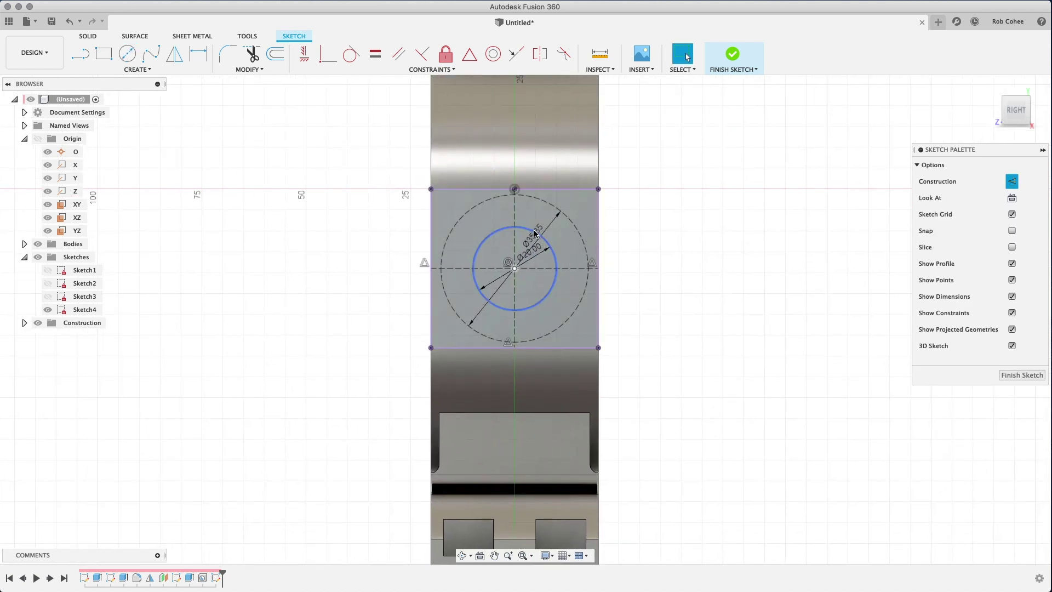
pyautogui.moveTo(540, 230); pyautogui.dragTo(632, 229)
pyautogui.scroll(-1, 631, 229)
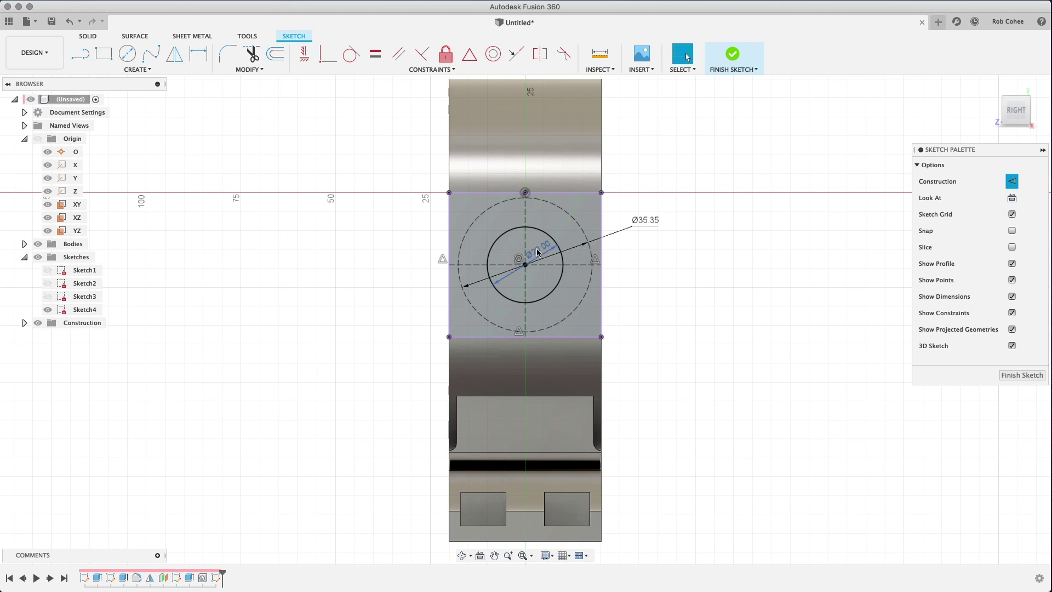
pyautogui.moveTo(538, 251); pyautogui.dragTo(424, 241)
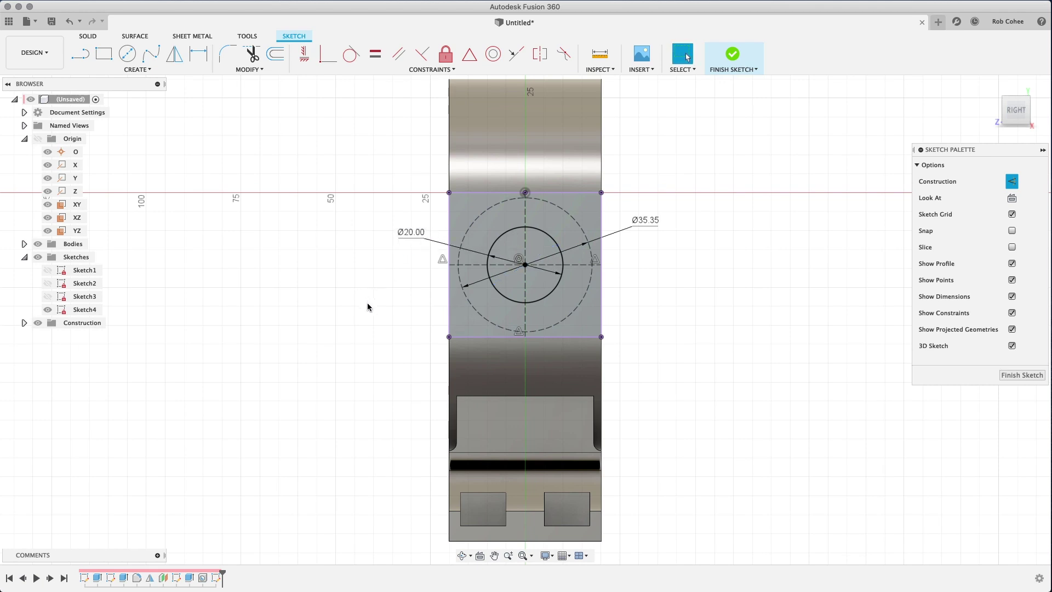
# - Place a sketch point on the dashed 35.35 mm circle
pyautogui.click(134, 70)
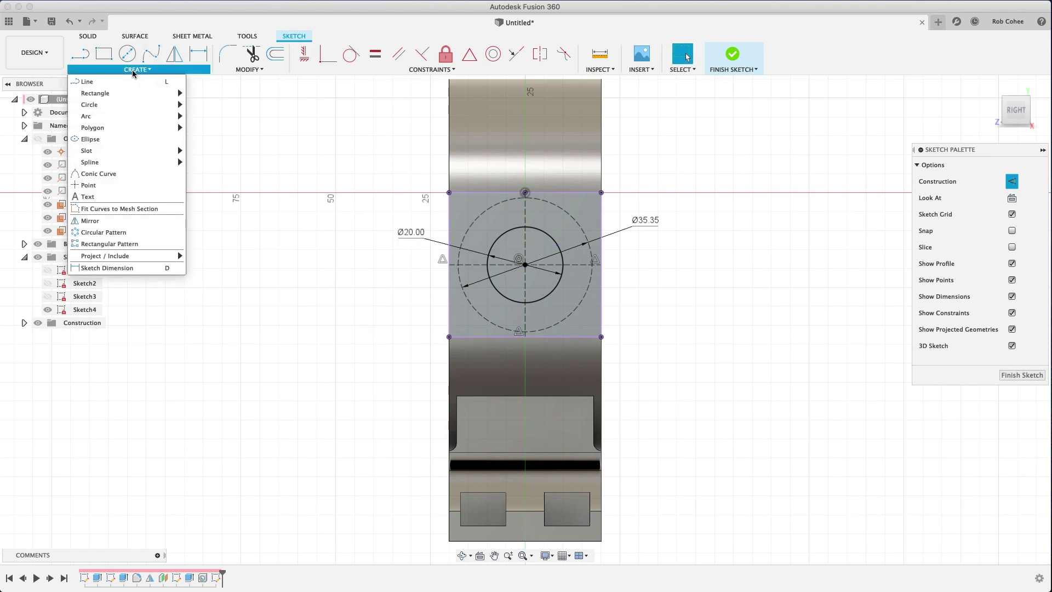
pyautogui.click(88, 185)
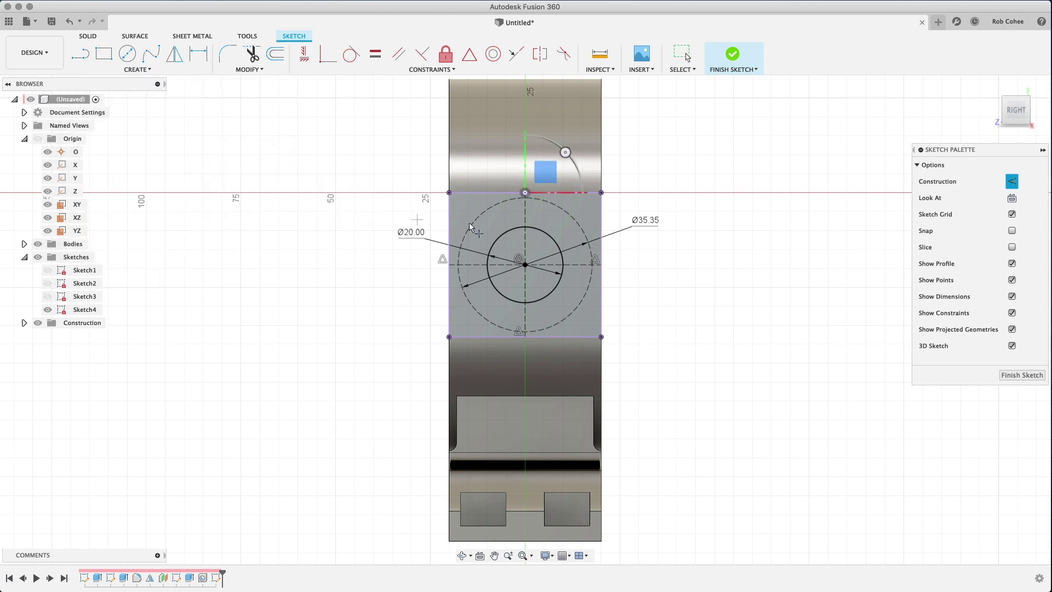
pyautogui.click(569, 215)
pyautogui.rightClick(712, 130)
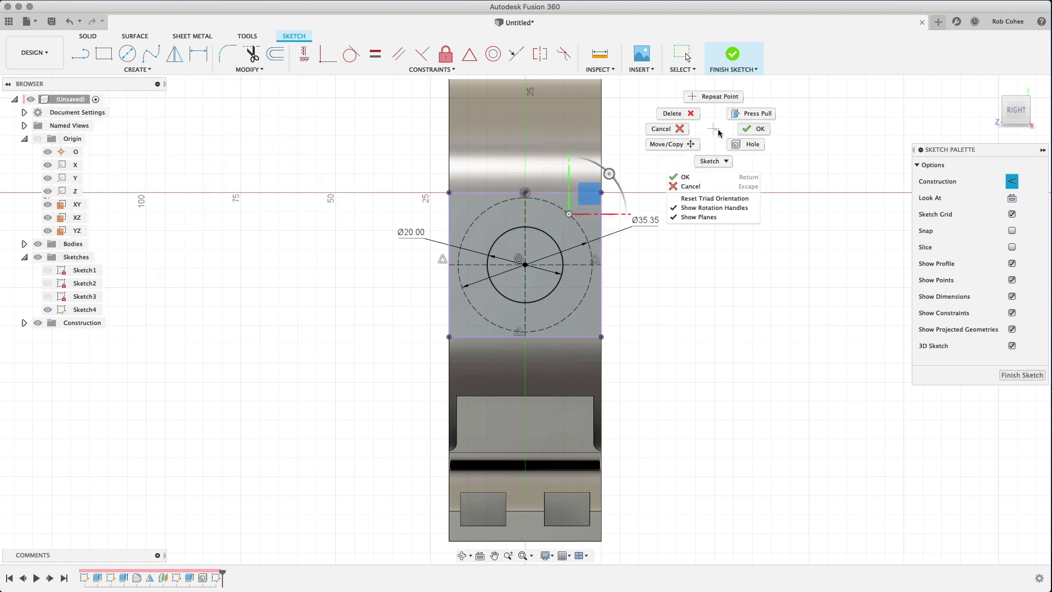
pyautogui.click(721, 135)
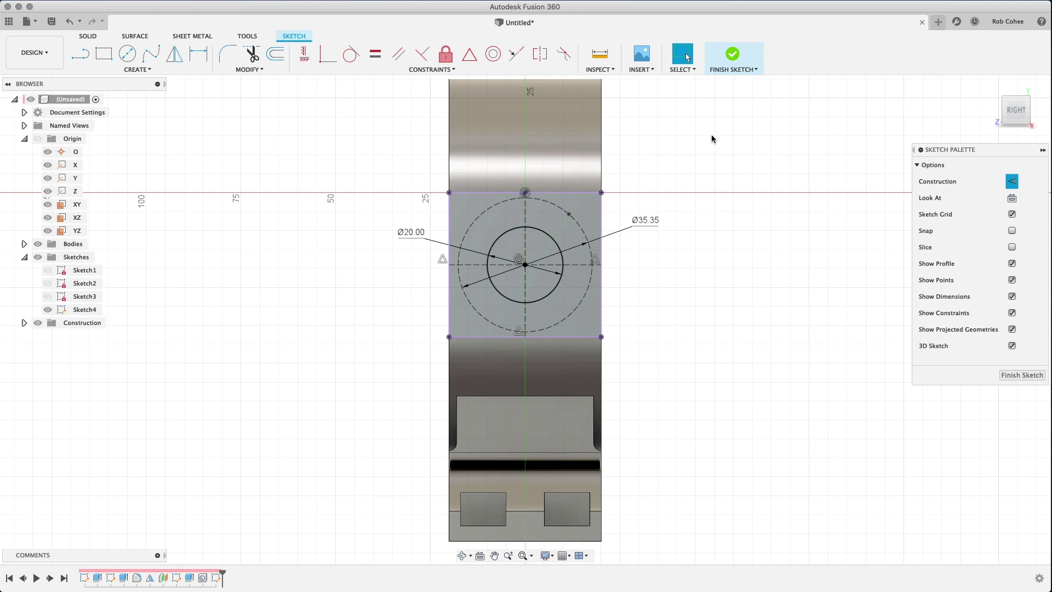
# - Draw a line from the circles' centre to the new point
pyautogui.click(82, 54)
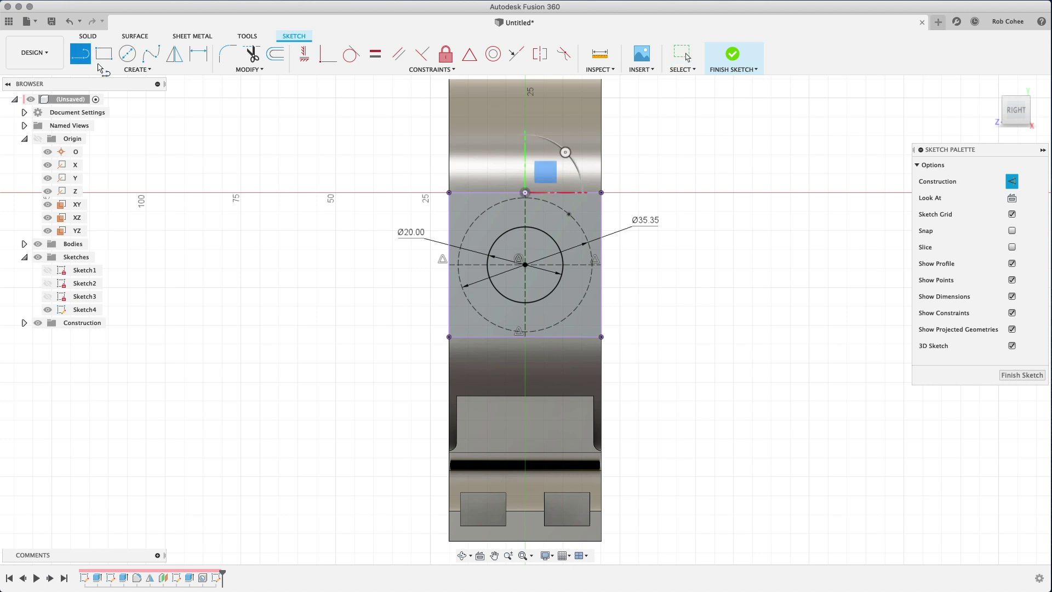
pyautogui.click(525, 266)
pyautogui.click(569, 214)
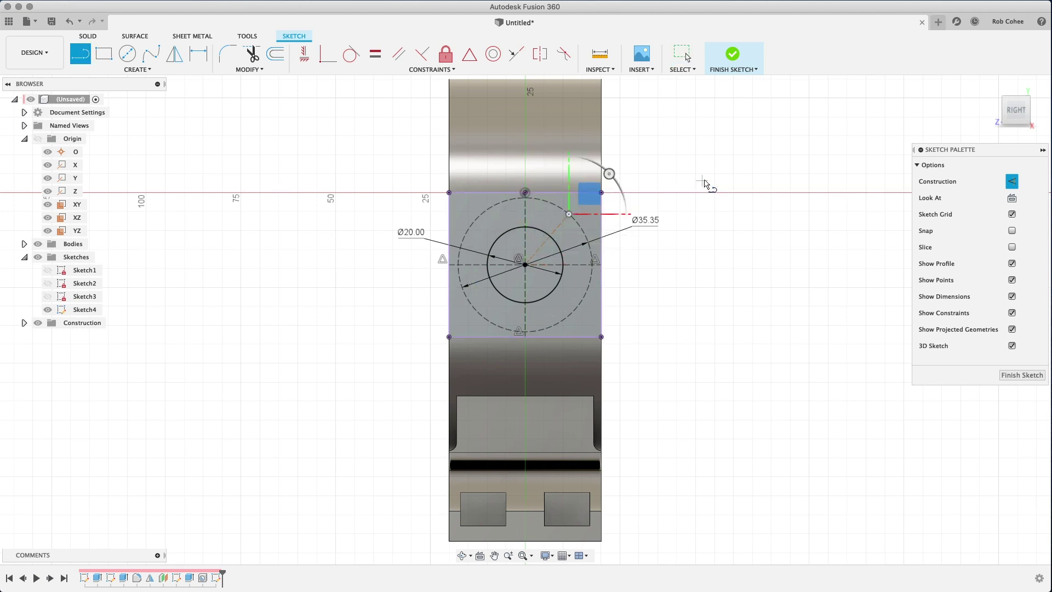
pyautogui.rightClick(710, 160)
pyautogui.click(742, 166)
# - Dimension the line at 45° from the vertical construction line
pyautogui.press('d')
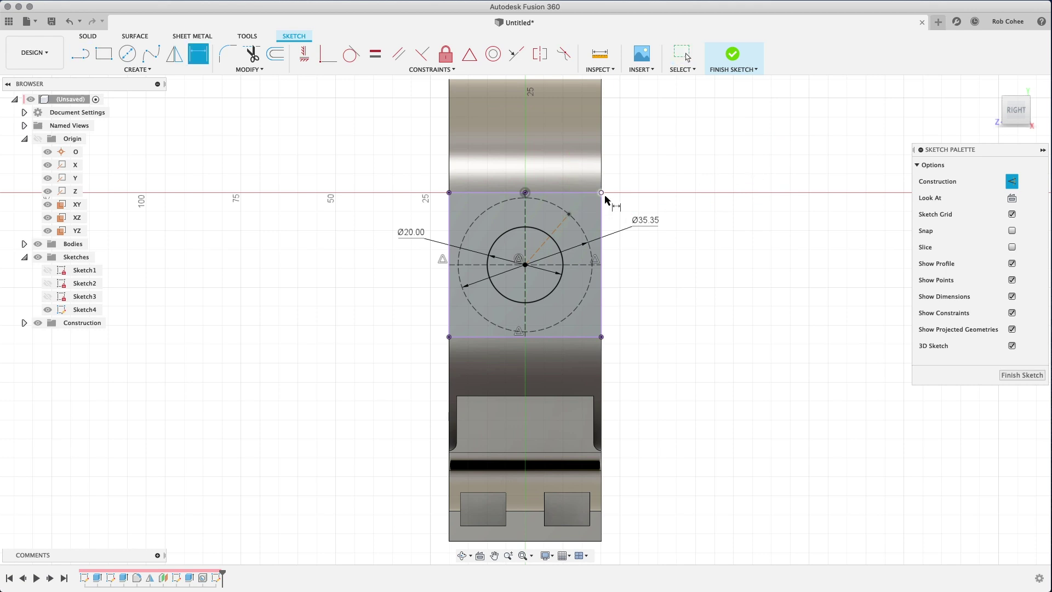
pyautogui.click(551, 236)
pyautogui.click(524, 221)
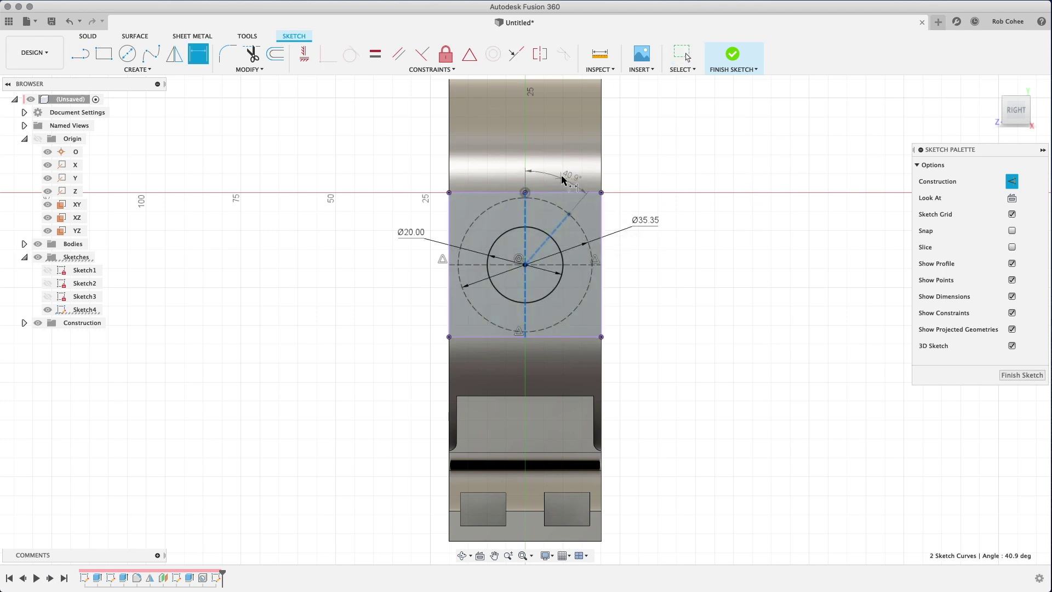
pyautogui.click(574, 151)
pyautogui.write('45')
pyautogui.press('Return')
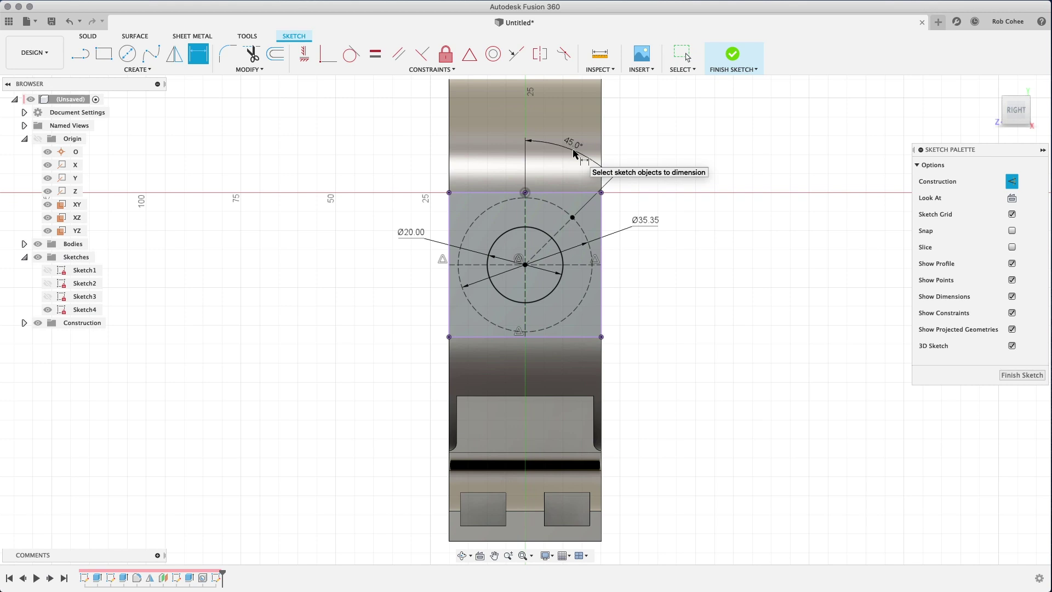
pyautogui.rightClick(290, 239)
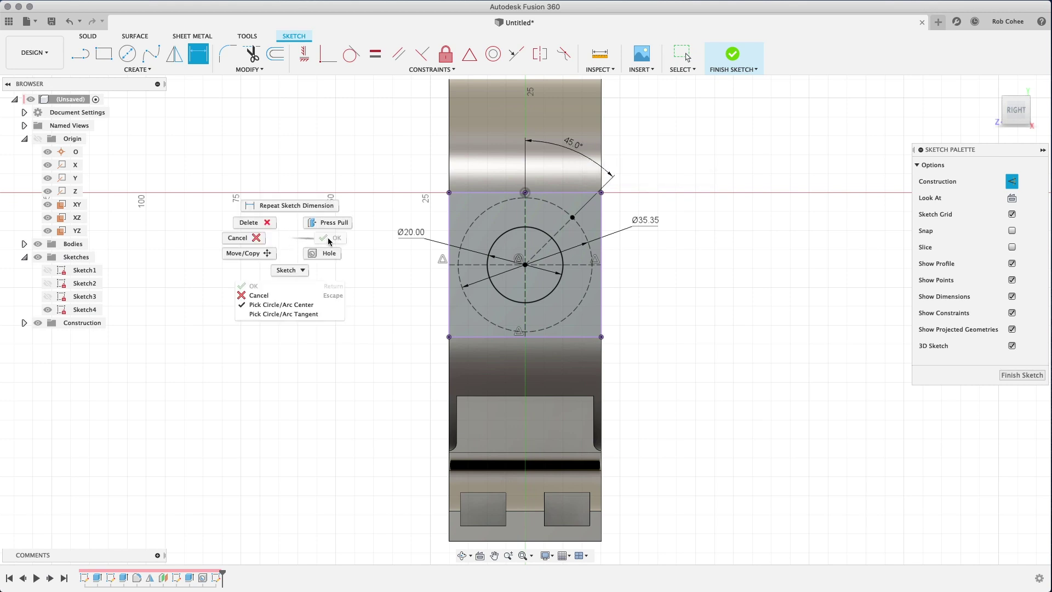
pyautogui.click(239, 243)
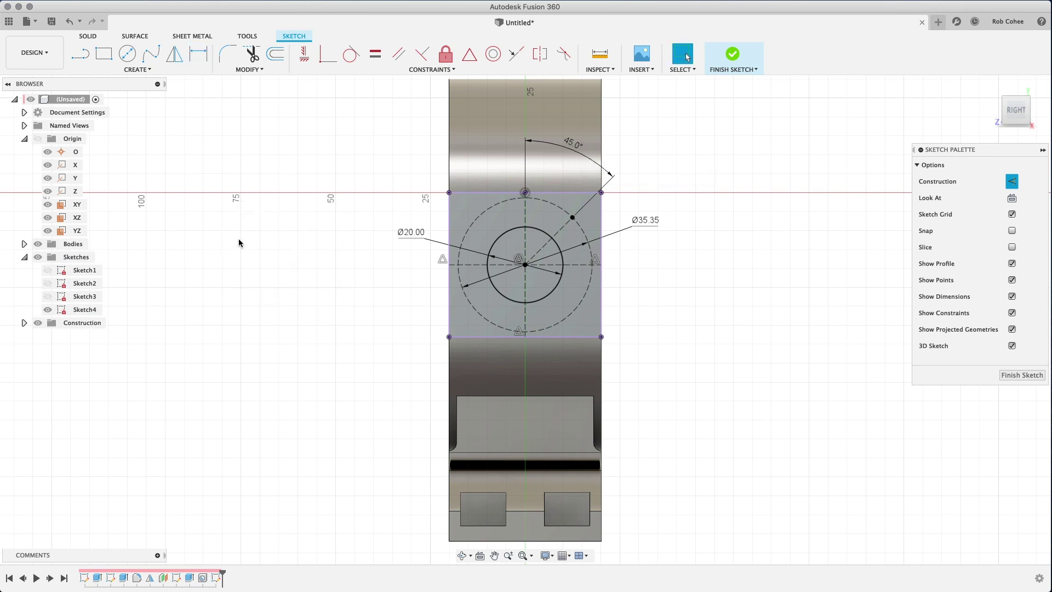
# - Circular-pattern the bolt point four times about the circle centre, then finish the sketch
pyautogui.click(138, 69)
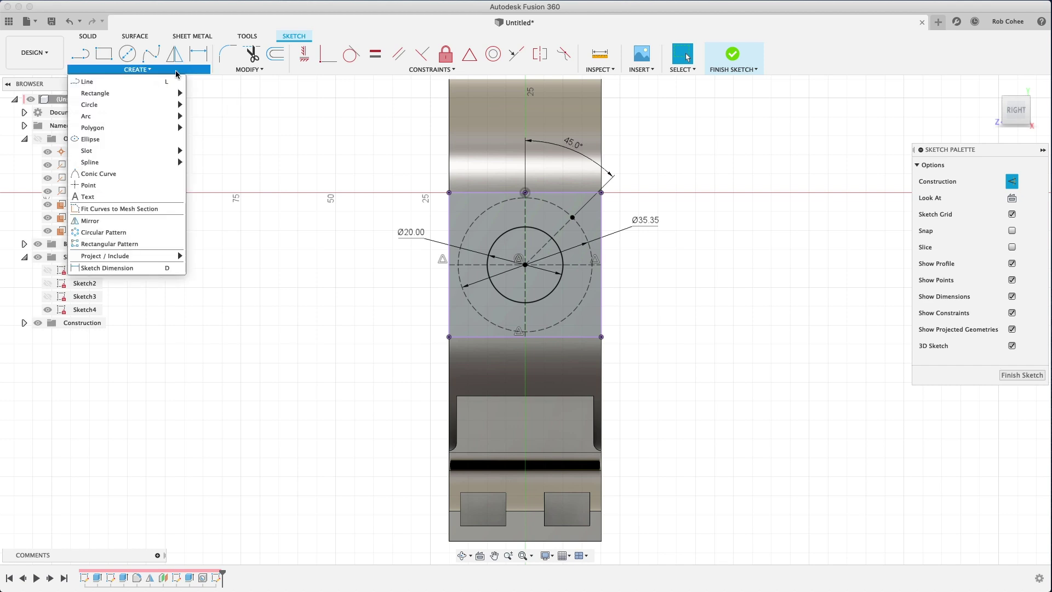
pyautogui.click(116, 231)
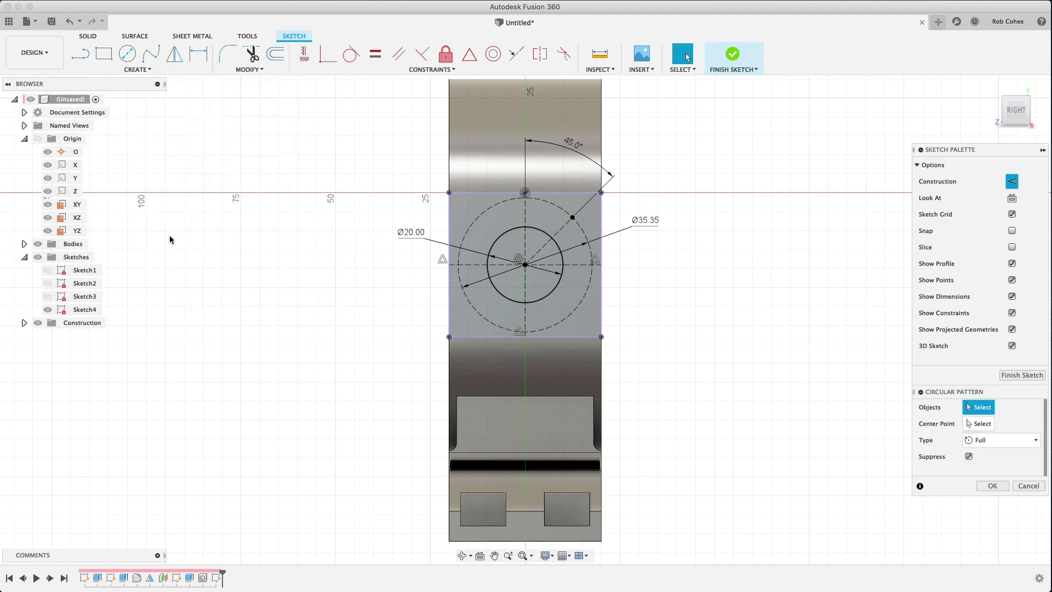
pyautogui.click(573, 220)
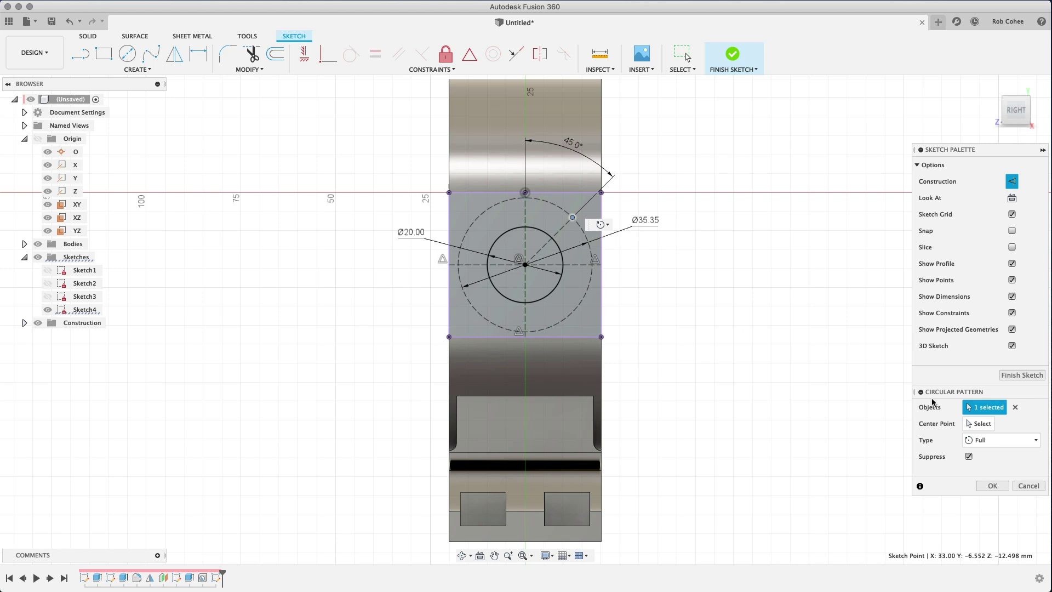
pyautogui.click(980, 426)
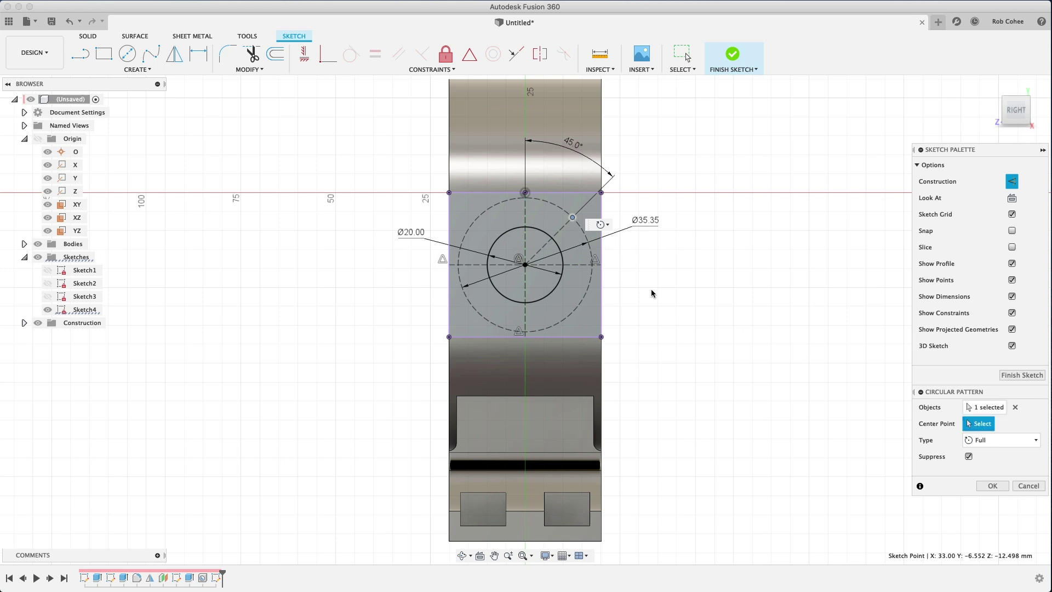
pyautogui.click(525, 265)
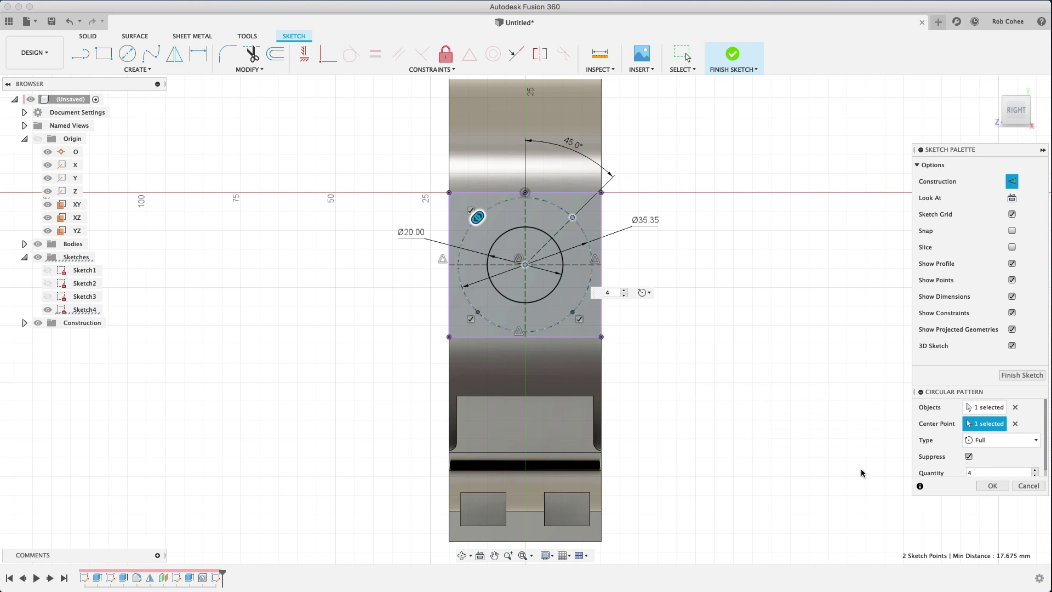
pyautogui.click(990, 486)
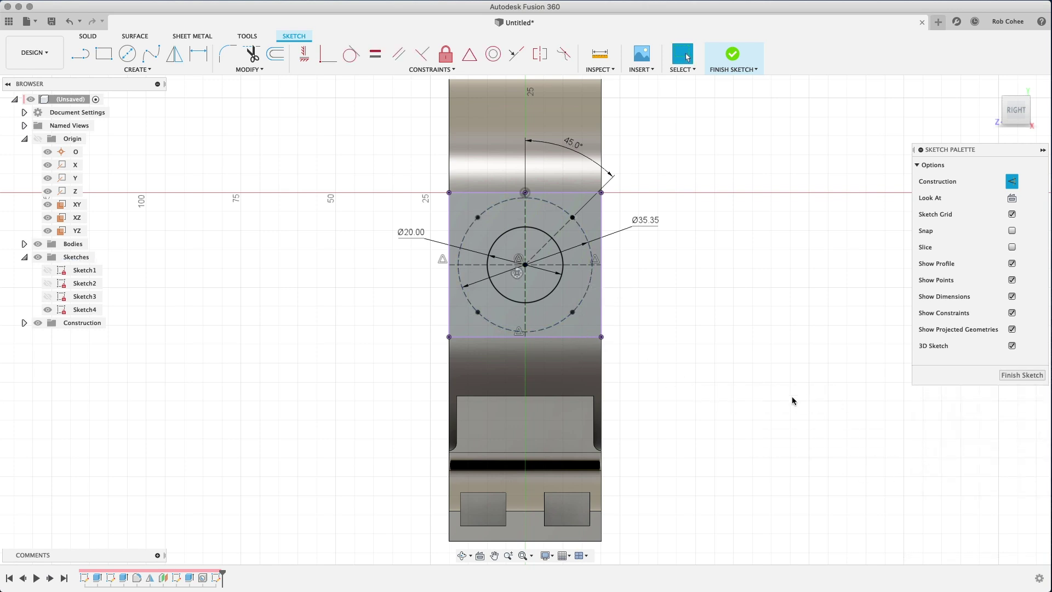
pyautogui.click(734, 54)
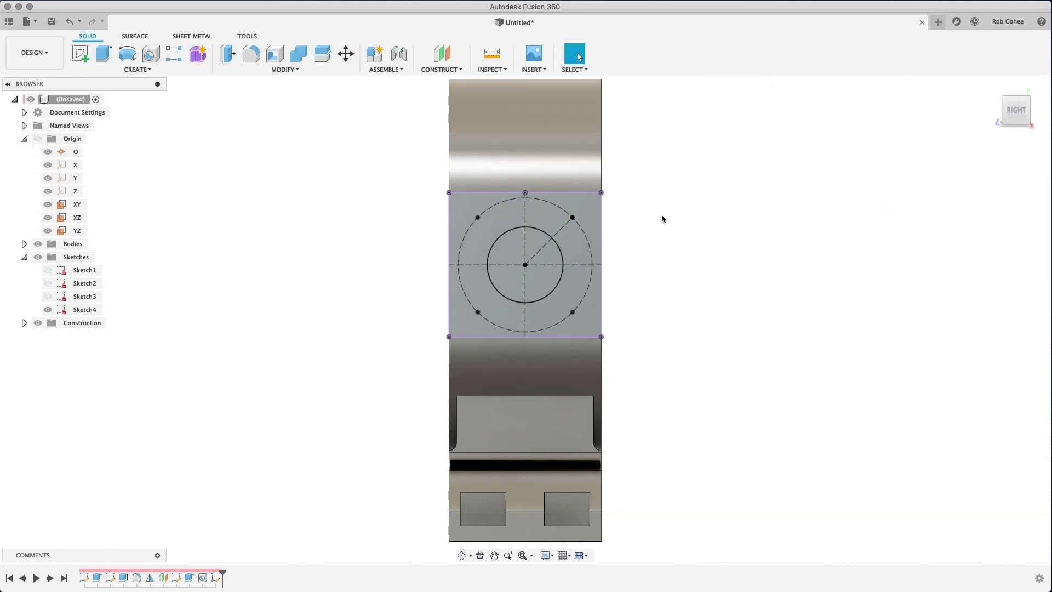
# - Extrude the Ø20 circle as a Cut with extent All through the body
pyautogui.keyDown('shift'); pyautogui.moveTo(661, 215); pyautogui.dragTo(695, 231, button='middle'); pyautogui.keyUp('shift')
pyautogui.press('e')
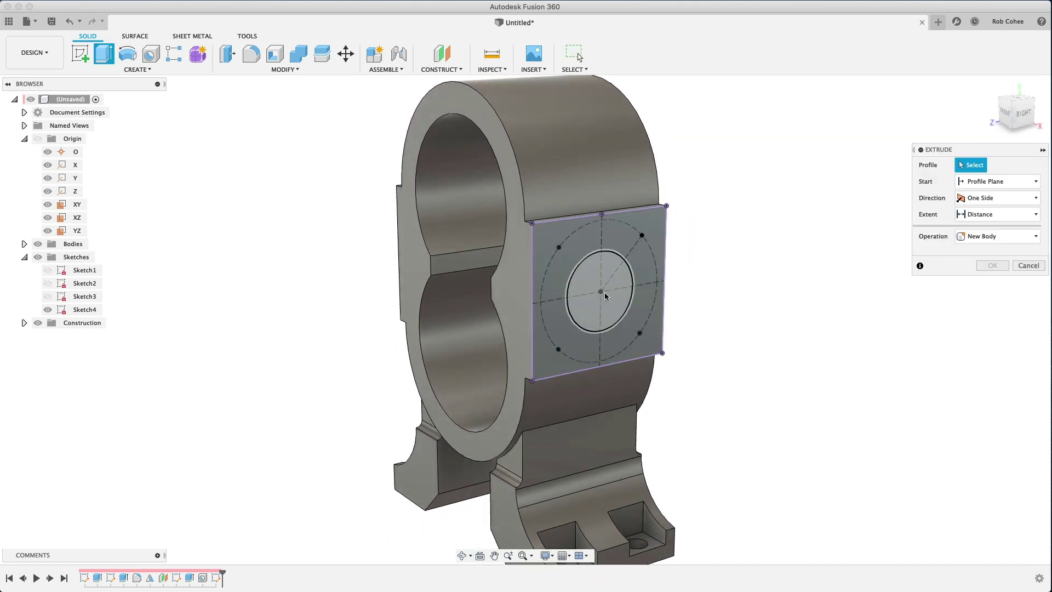
pyautogui.click(603, 292)
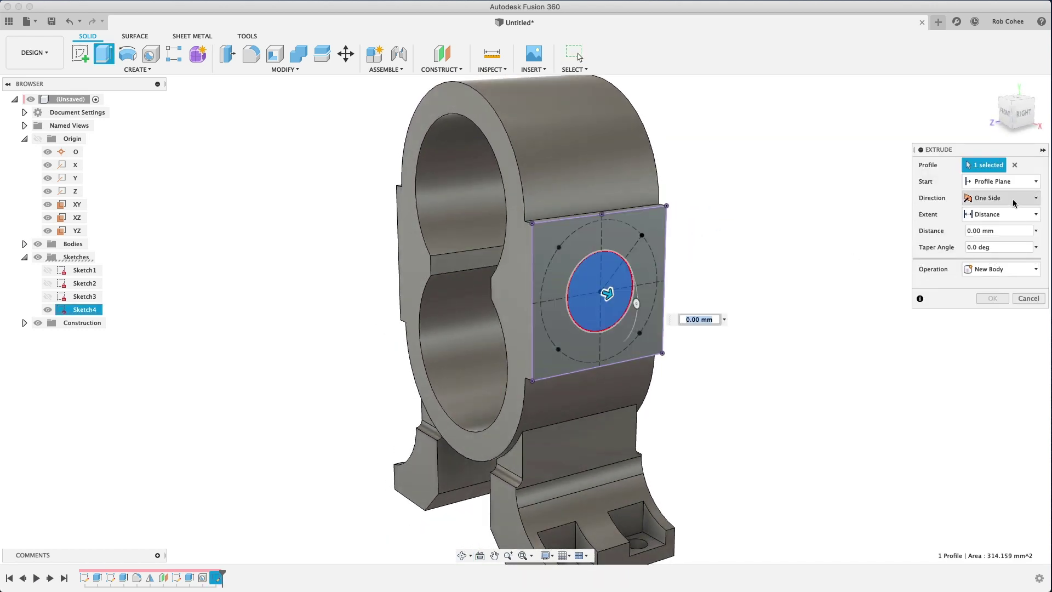
pyautogui.click(1002, 269)
pyautogui.click(994, 302)
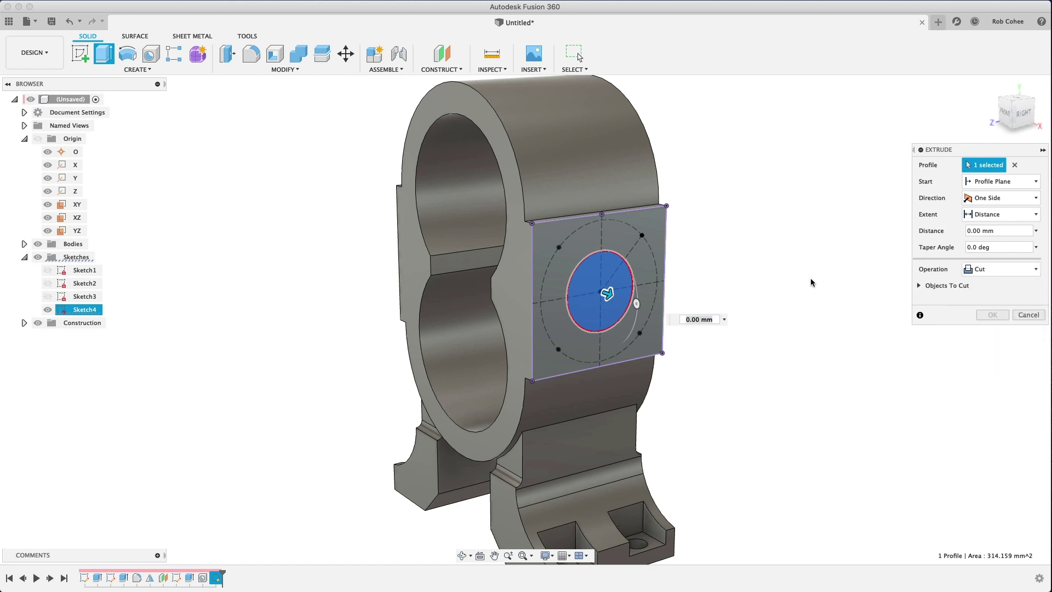
pyautogui.moveTo(607, 293); pyautogui.dragTo(427, 259)
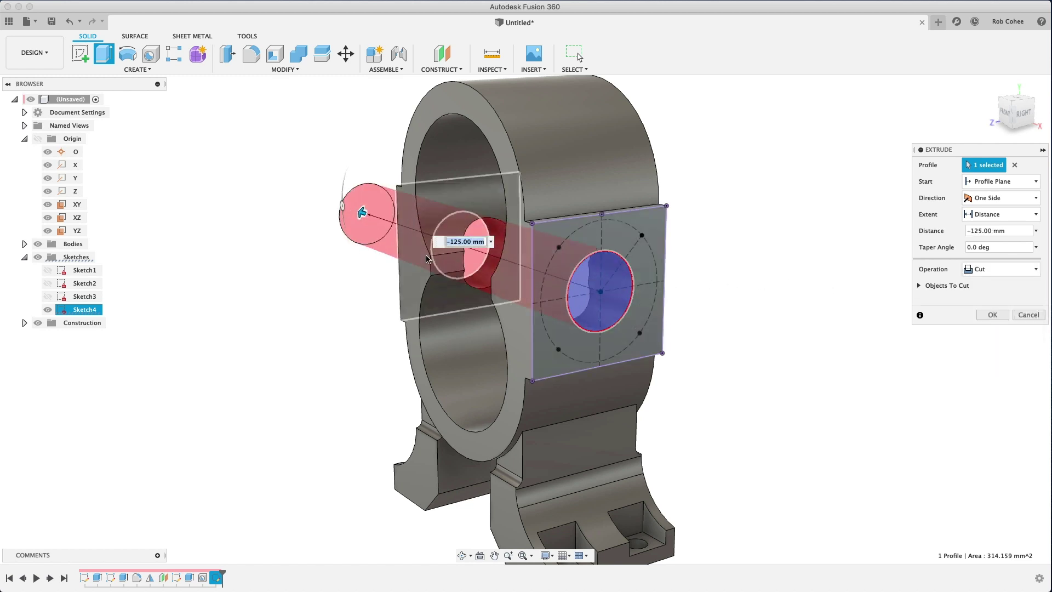
pyautogui.click(1000, 213)
pyautogui.click(1000, 251)
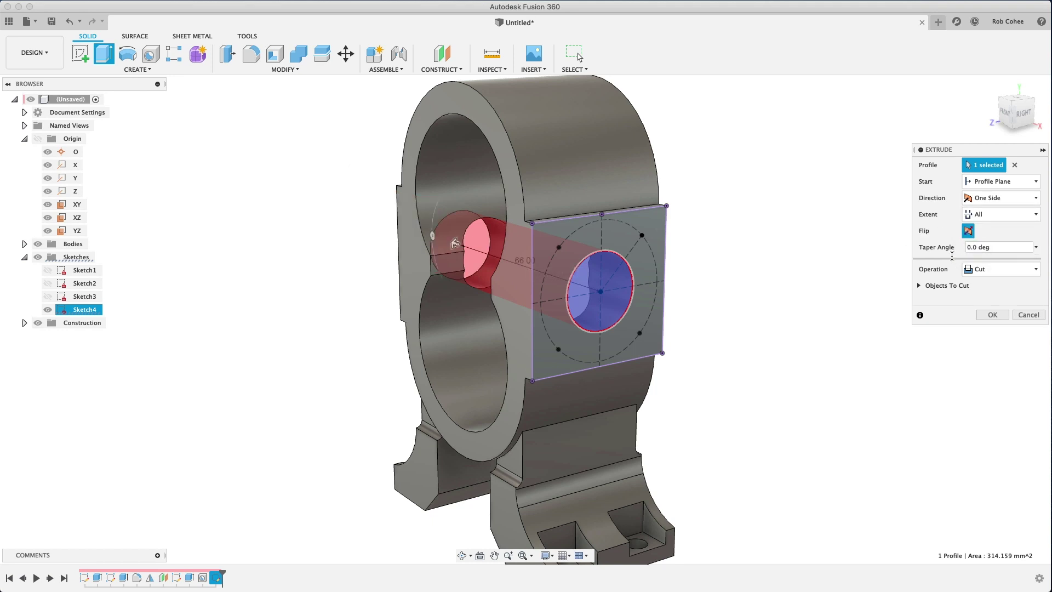
pyautogui.click(992, 315)
pyautogui.moveTo(749, 418); pyautogui.dragTo(749, 376, button='middle')
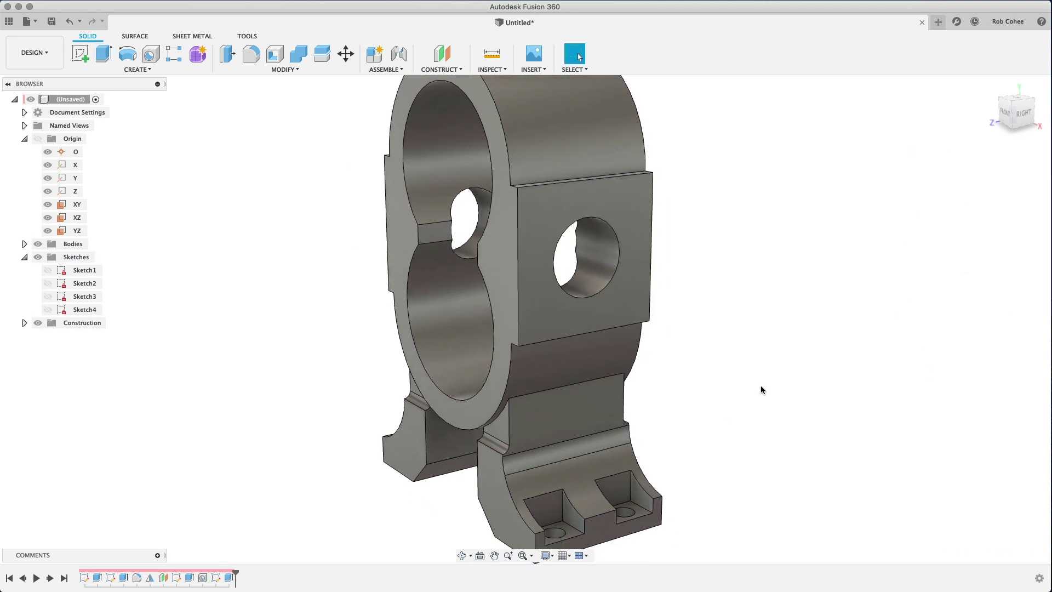
# - Show Sketch4 and place holes on its four bolt points
pyautogui.click(48, 310)
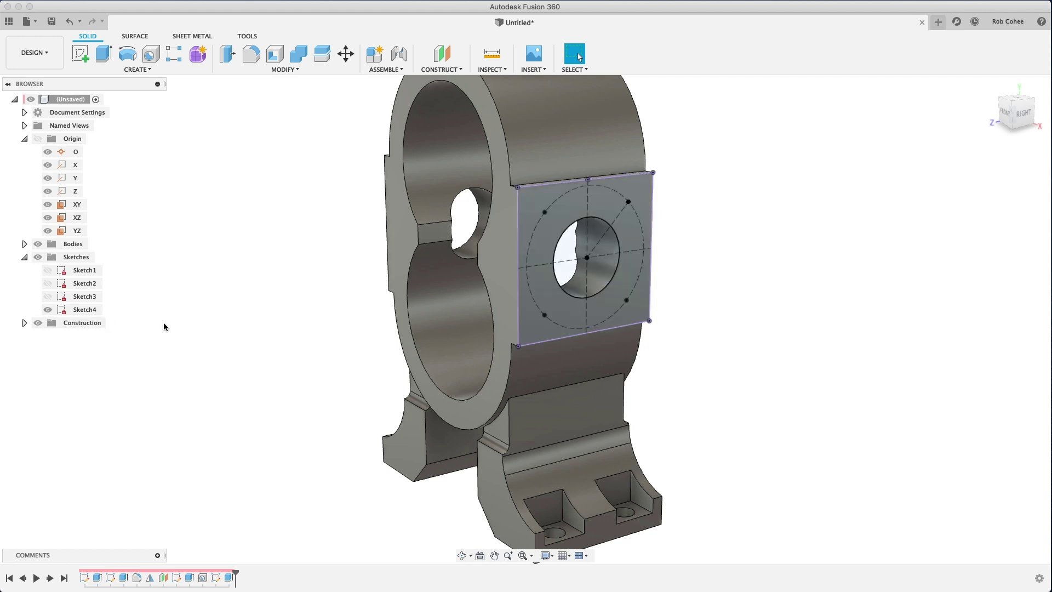
pyautogui.click(151, 53)
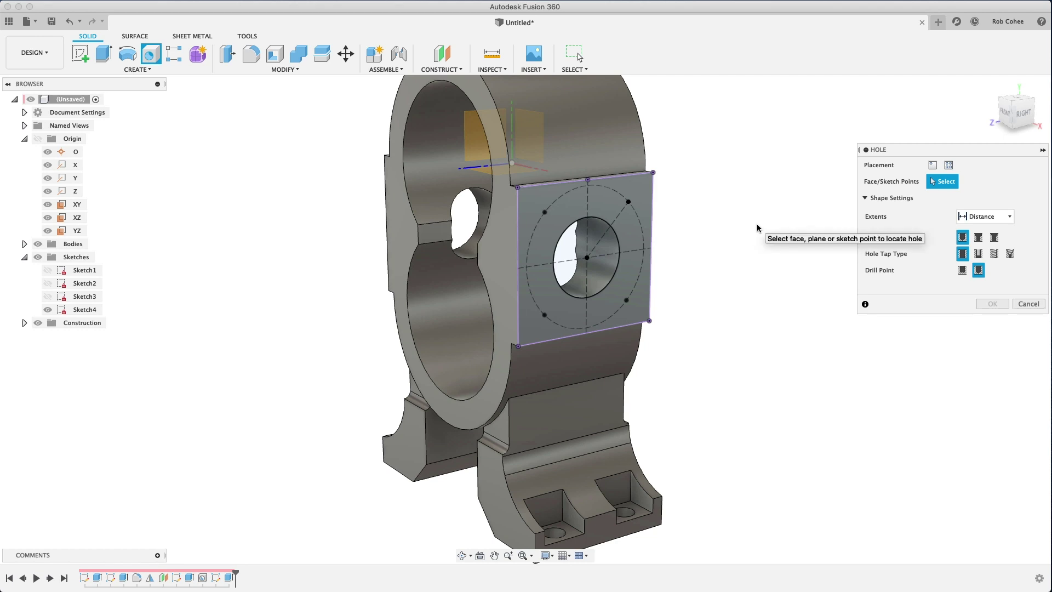
pyautogui.click(544, 212)
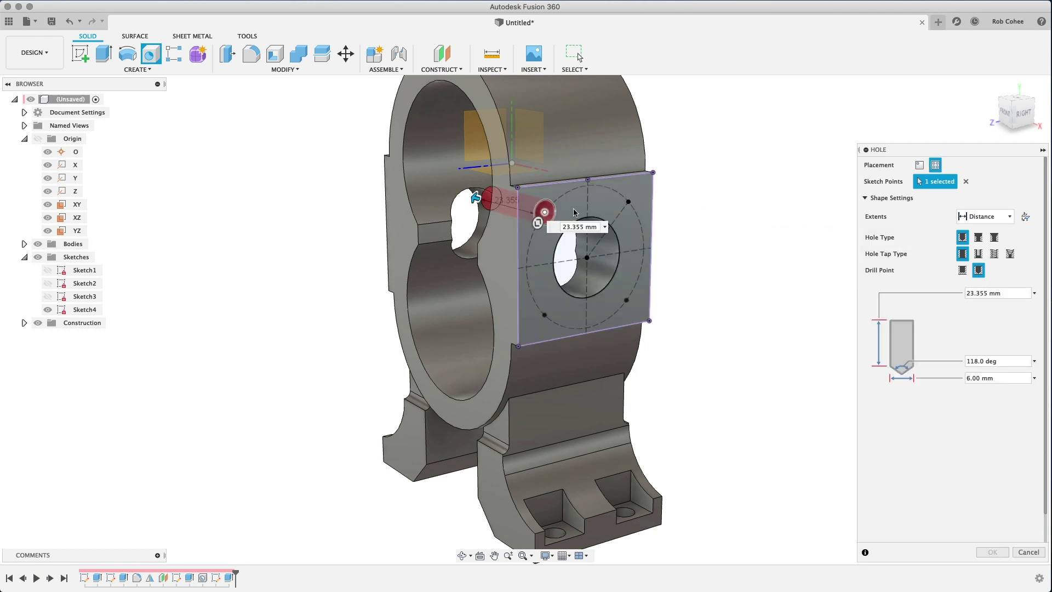
pyautogui.click(628, 202)
pyautogui.click(626, 300)
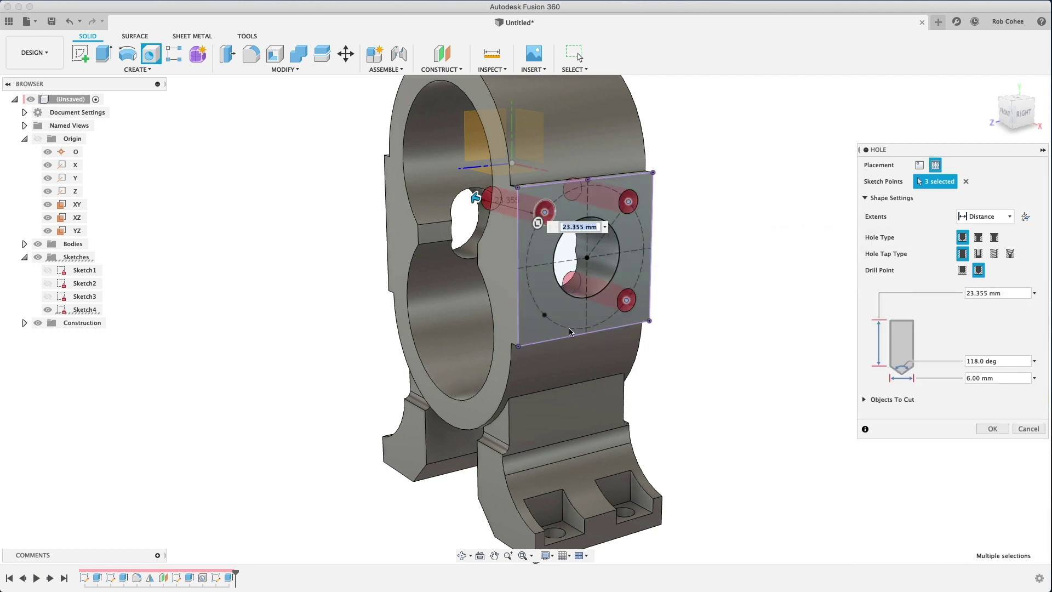
pyautogui.click(544, 315)
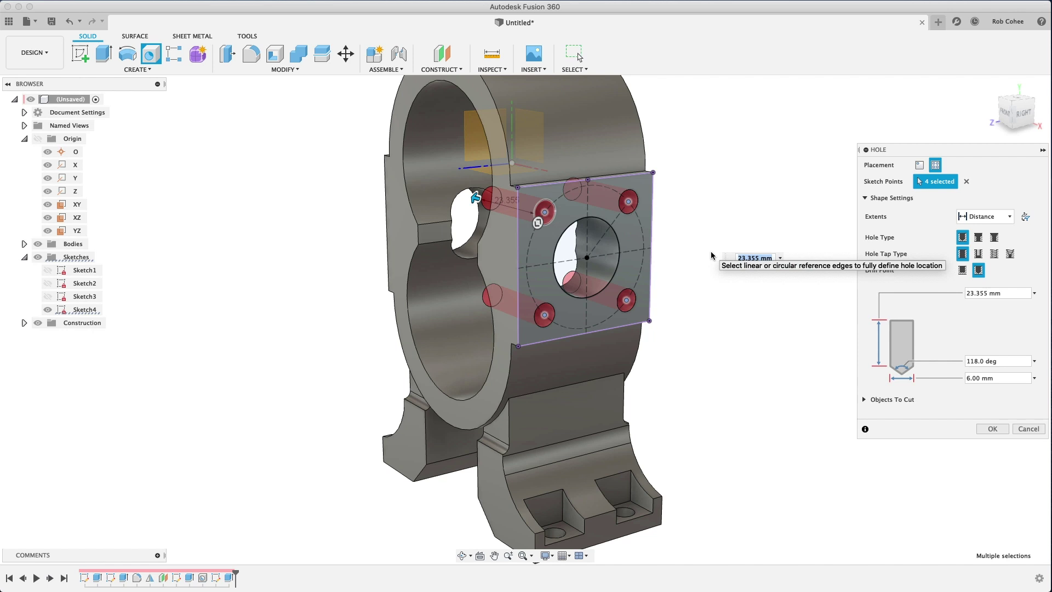
# - Make the holes tapped, size 5.0 mm, M5x0.5, 6 mm deep, and create them
pyautogui.click(993, 254)
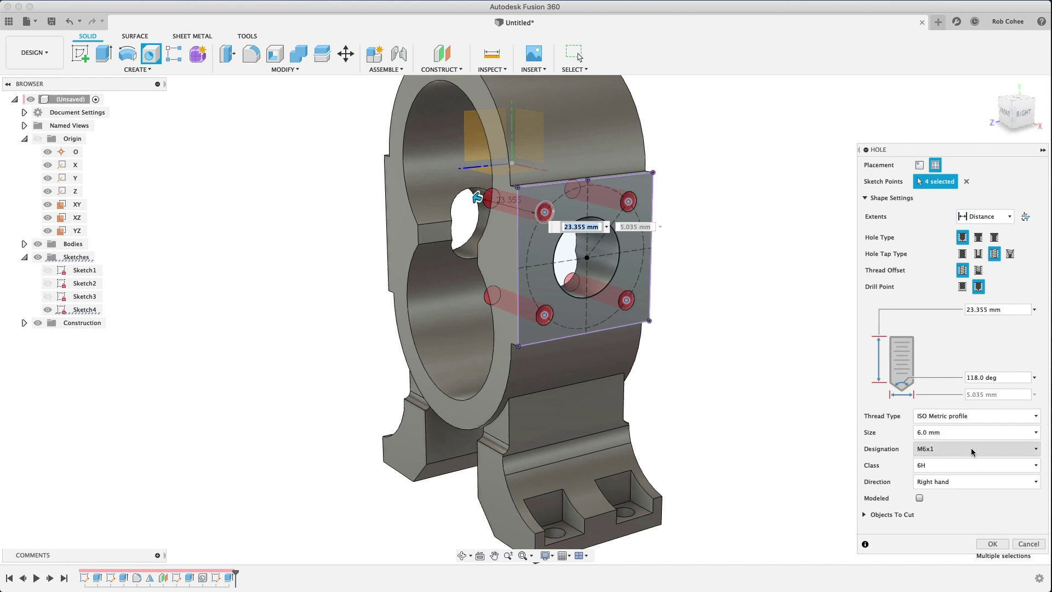
pyautogui.click(956, 450)
pyautogui.click(956, 432)
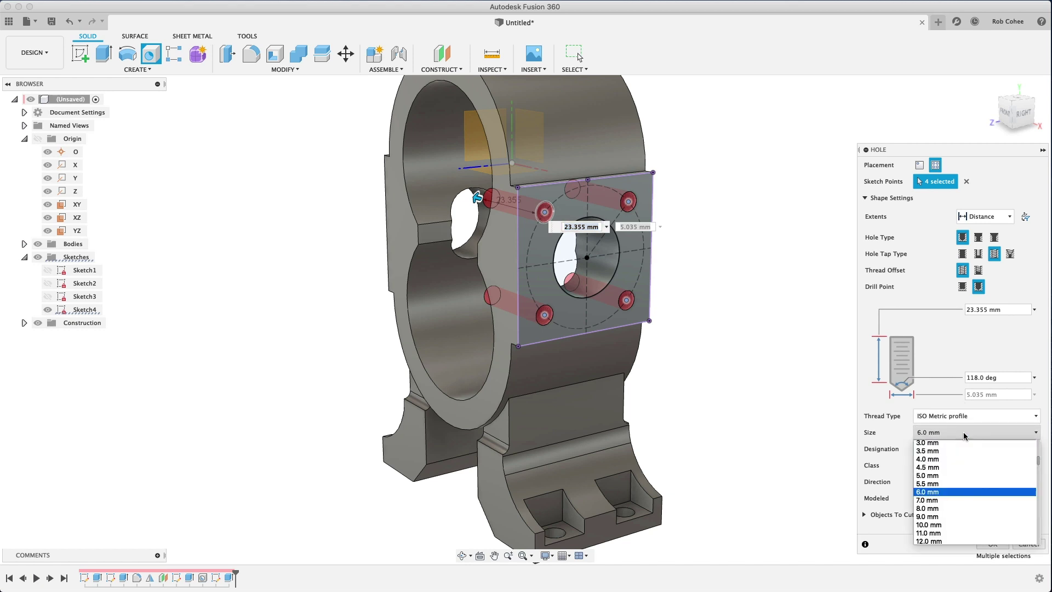
pyautogui.click(931, 475)
pyautogui.click(943, 448)
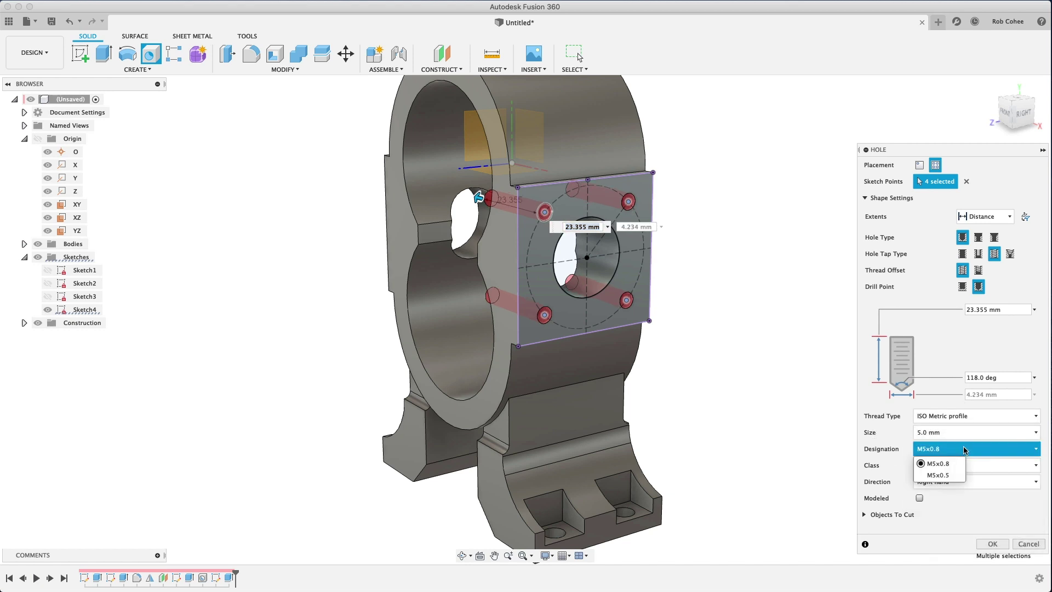
pyautogui.click(938, 476)
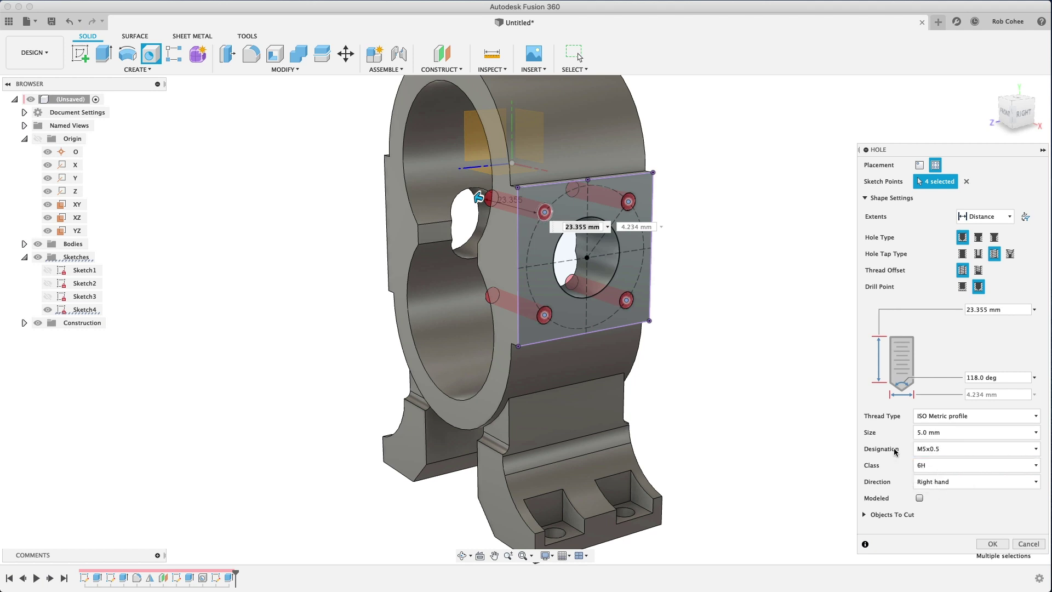
pyautogui.click(987, 309)
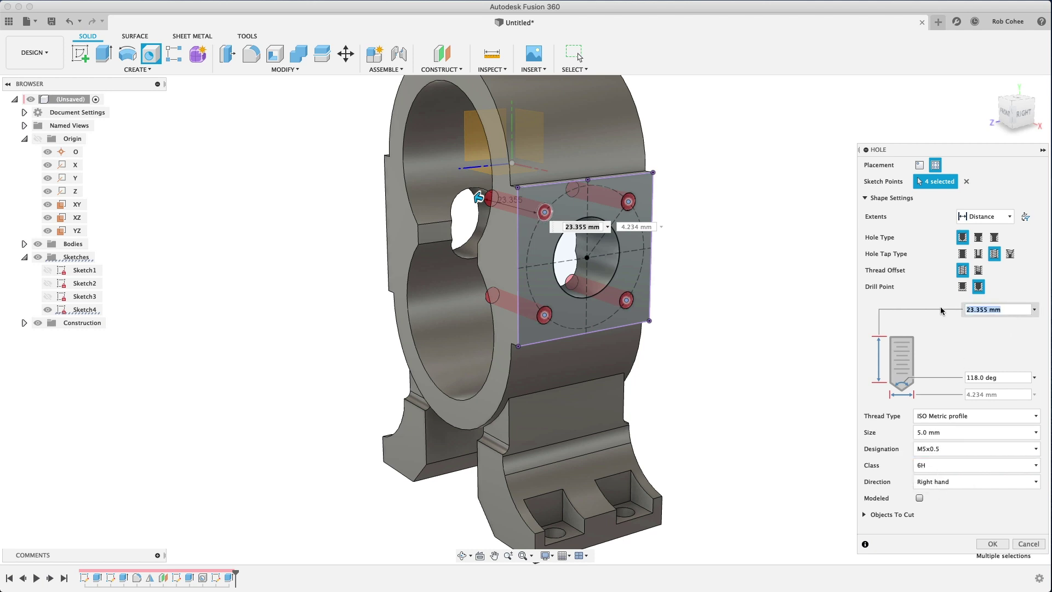
pyautogui.write('6')
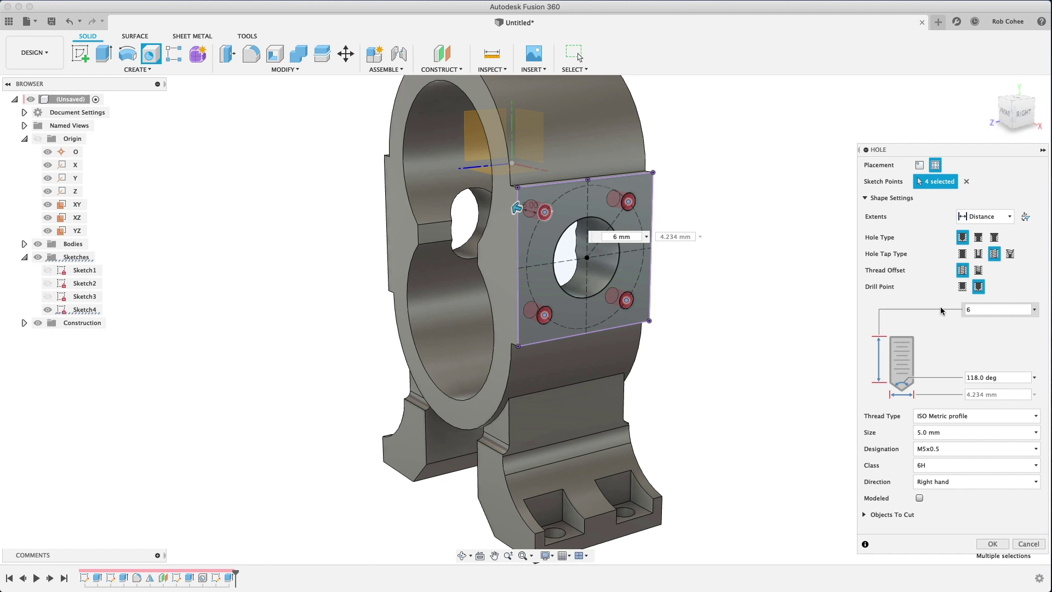
pyautogui.press('Return')
pyautogui.click(988, 544)
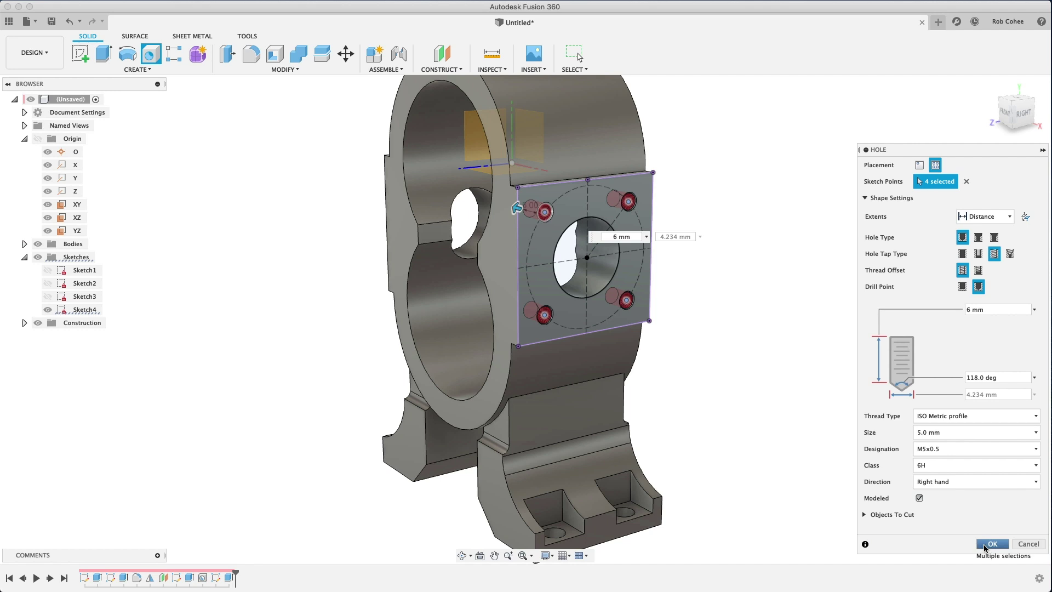
# - Hide Sketch4, zoom in on the threads, and re-accept the Hole feature from the timeline
pyautogui.click(48, 309)
pyautogui.scroll(8, 619, 296)
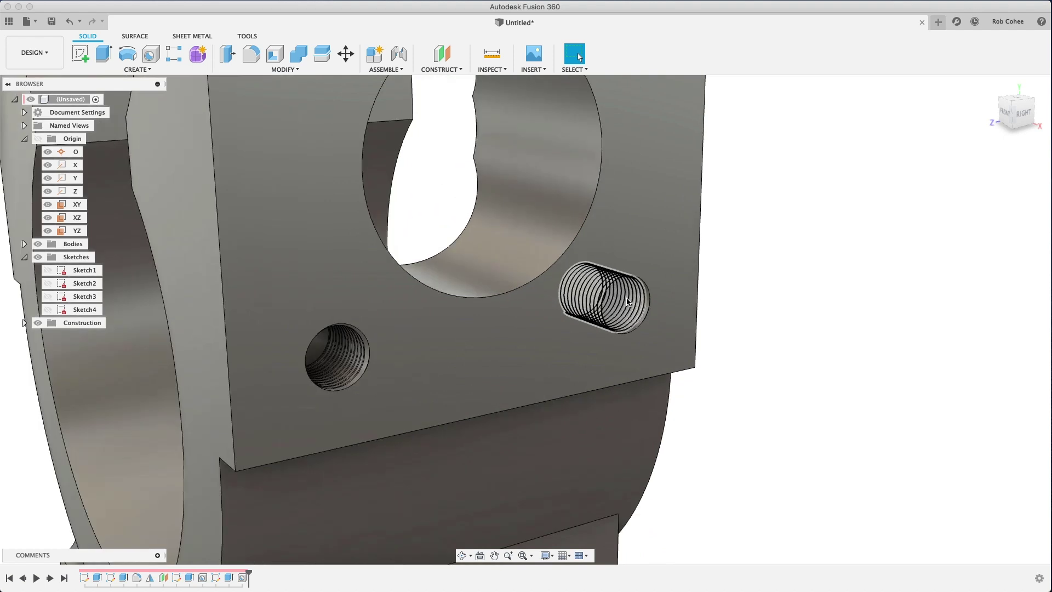
pyautogui.scroll(3, 627, 302)
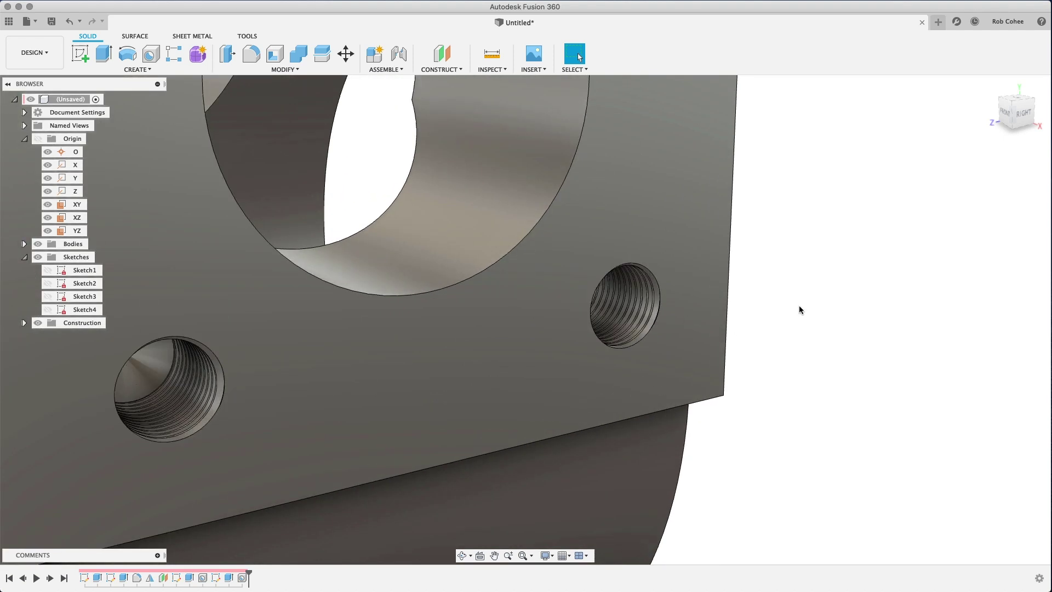
pyautogui.scroll(-6, 799, 310)
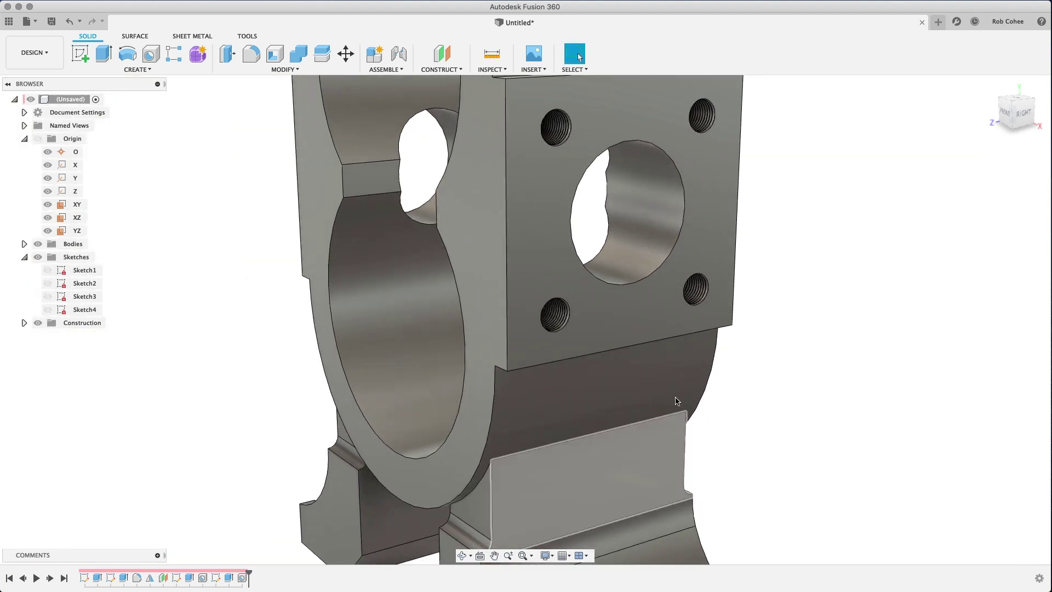
pyautogui.doubleClick(242, 578)
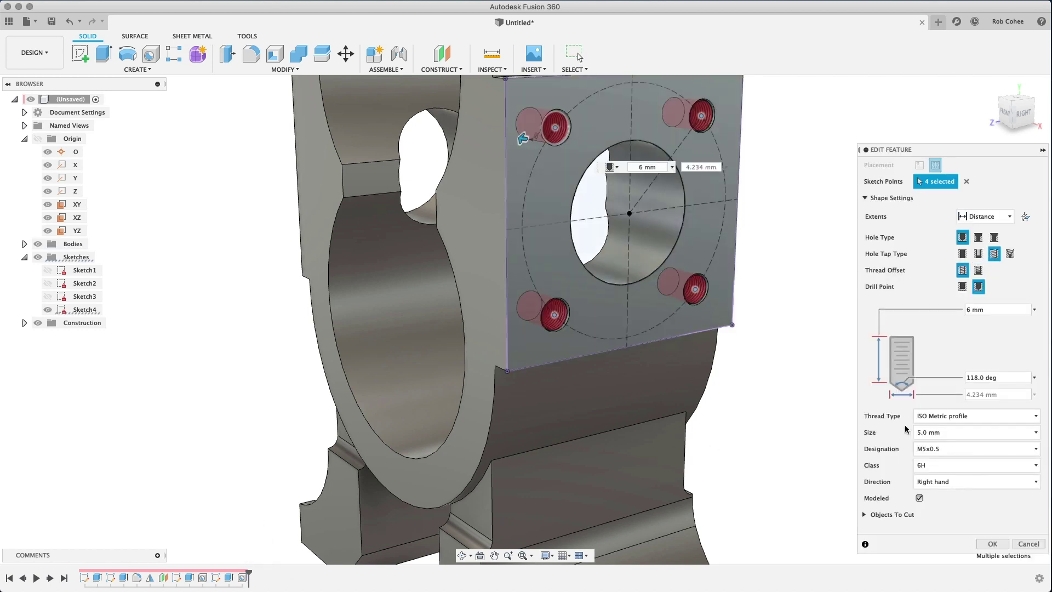
pyautogui.click(992, 543)
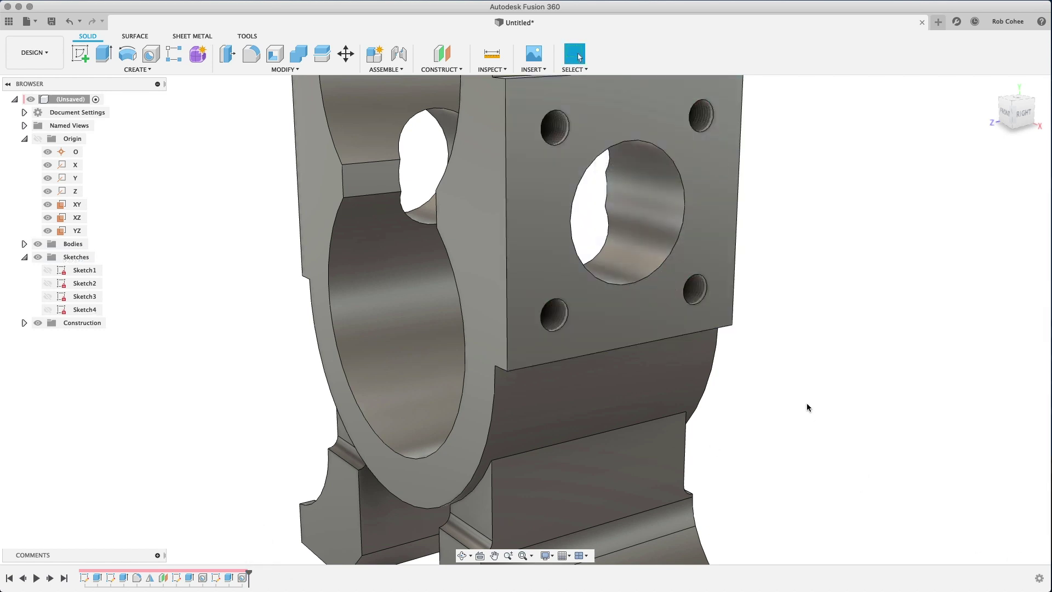
pyautogui.scroll(-5, 808, 404)
pyautogui.moveTo(777, 409)
pyautogui.keyDown('shift'); pyautogui.mouseDown(button='middle')
pyautogui.moveTo(763, 406)
pyautogui.moveTo(768, 395)
pyautogui.moveTo(776, 411)
pyautogui.mouseUp(button='middle'); pyautogui.keyUp('shift')
# - Mirror the hole feature across the YZ plane
pyautogui.press('s')
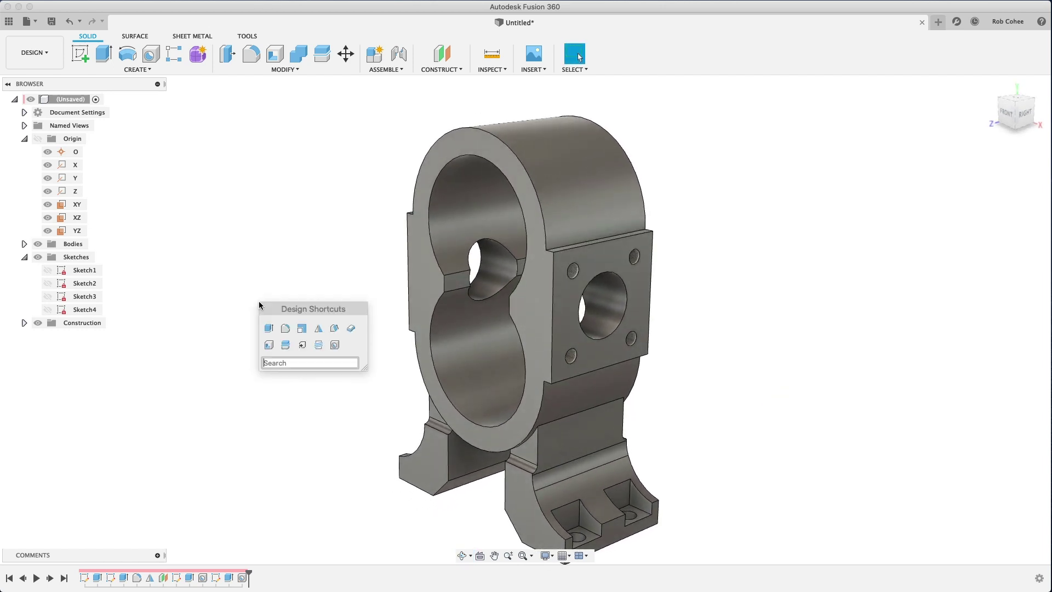
pyautogui.click(316, 327)
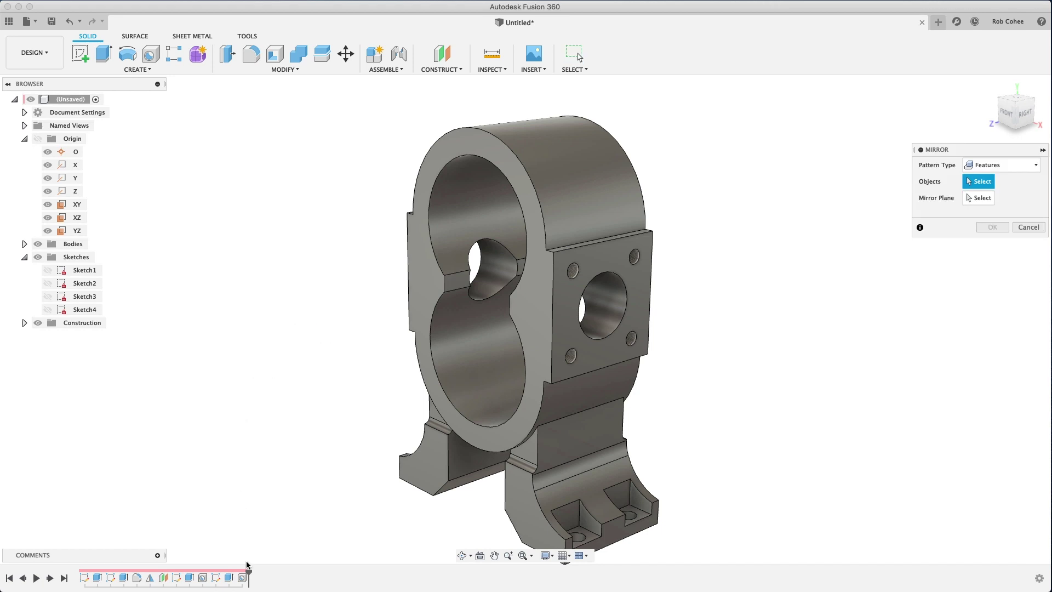
pyautogui.click(243, 578)
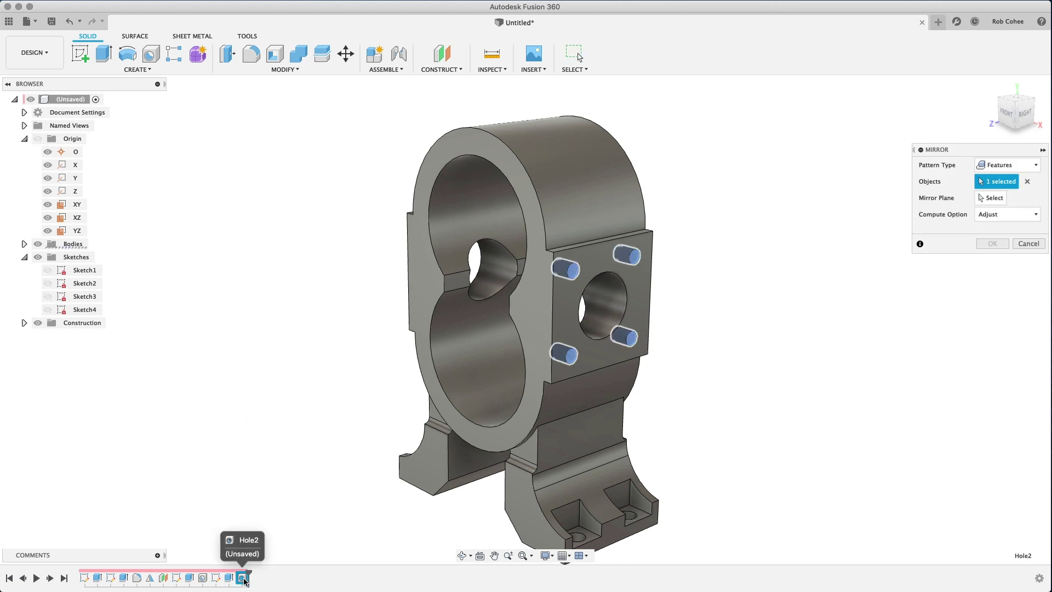
pyautogui.click(988, 198)
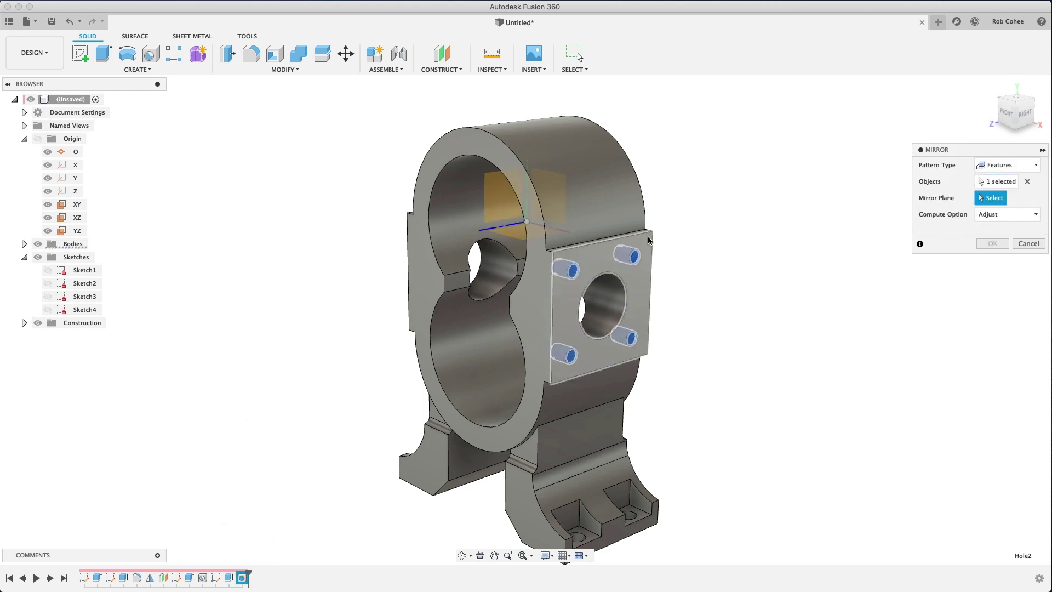
pyautogui.click(499, 196)
pyautogui.click(990, 244)
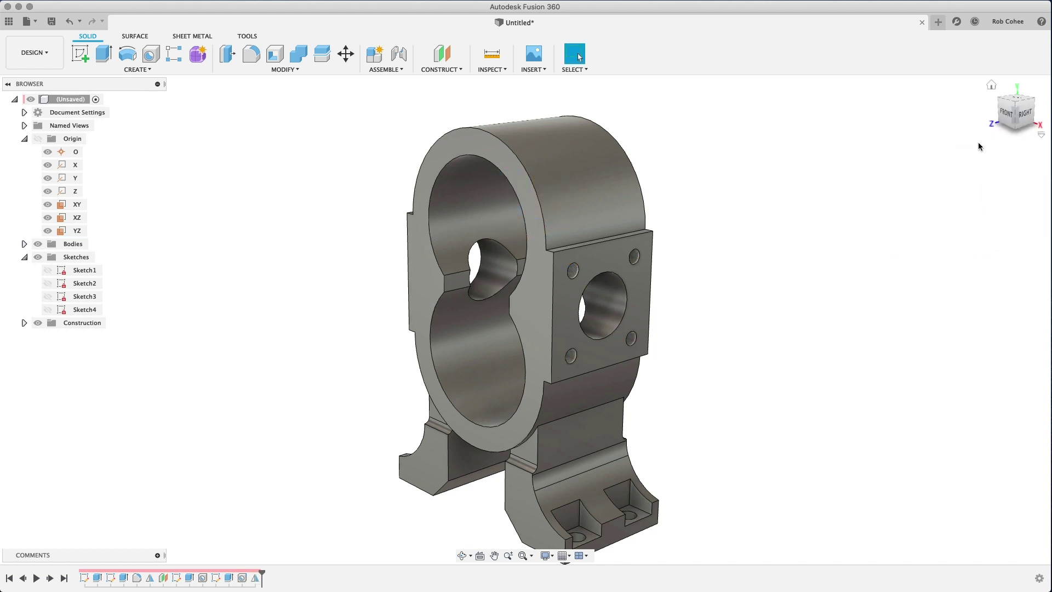
# - Check the mirror from front, isometric and home views, then sketch on the front ring face
pyautogui.click(1000, 103)
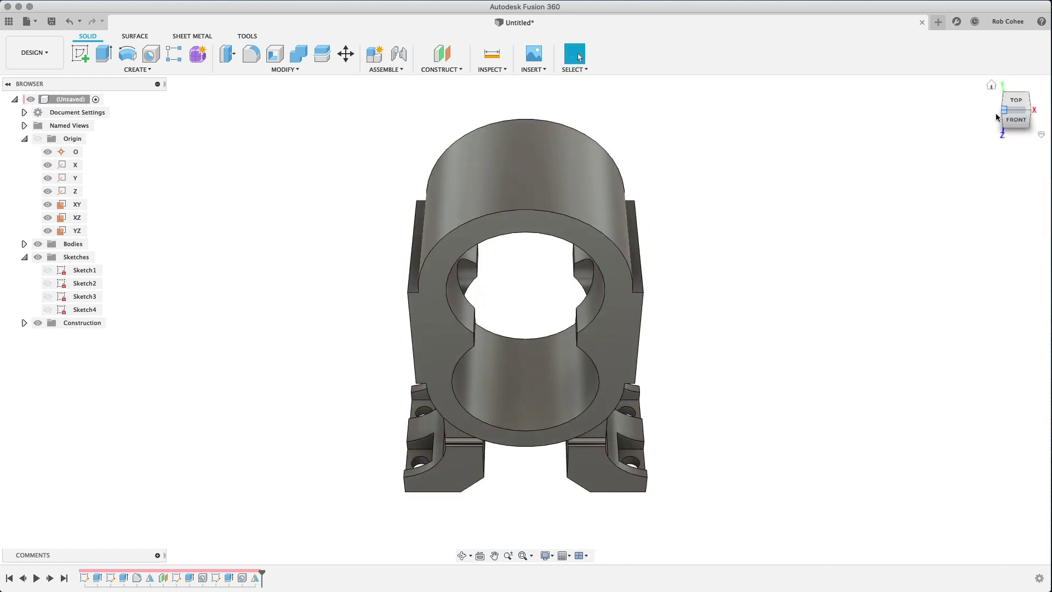
pyautogui.click(998, 98)
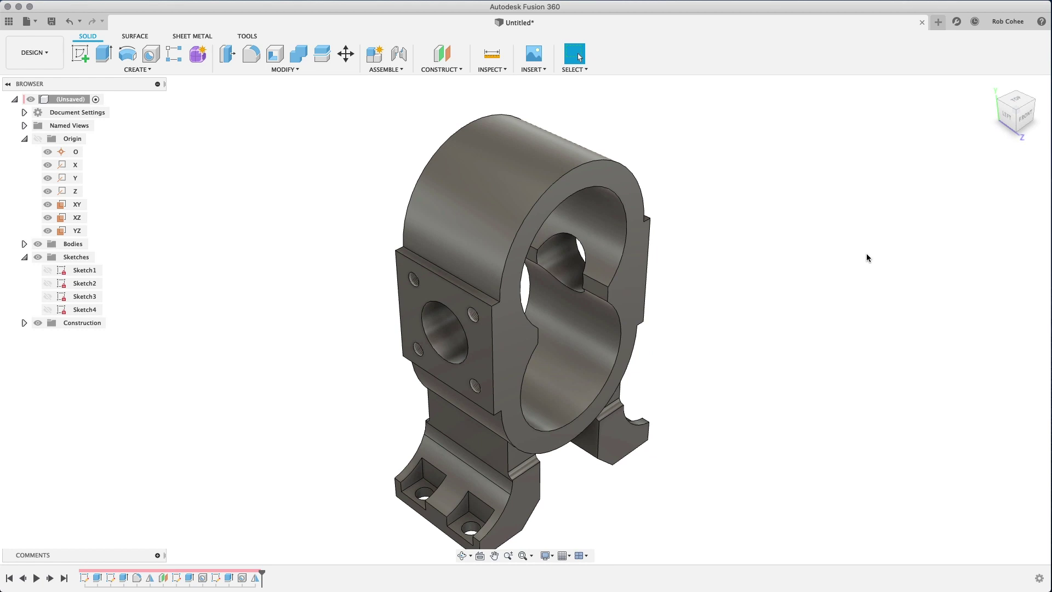
pyautogui.click(988, 80)
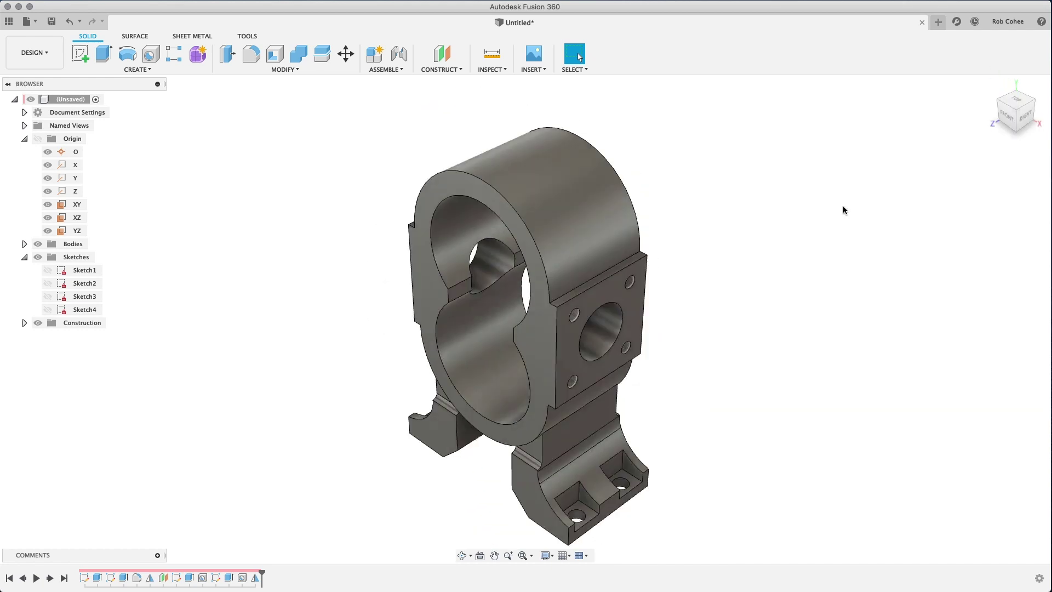
pyautogui.moveTo(843, 206); pyautogui.dragTo(822, 216, button='middle')
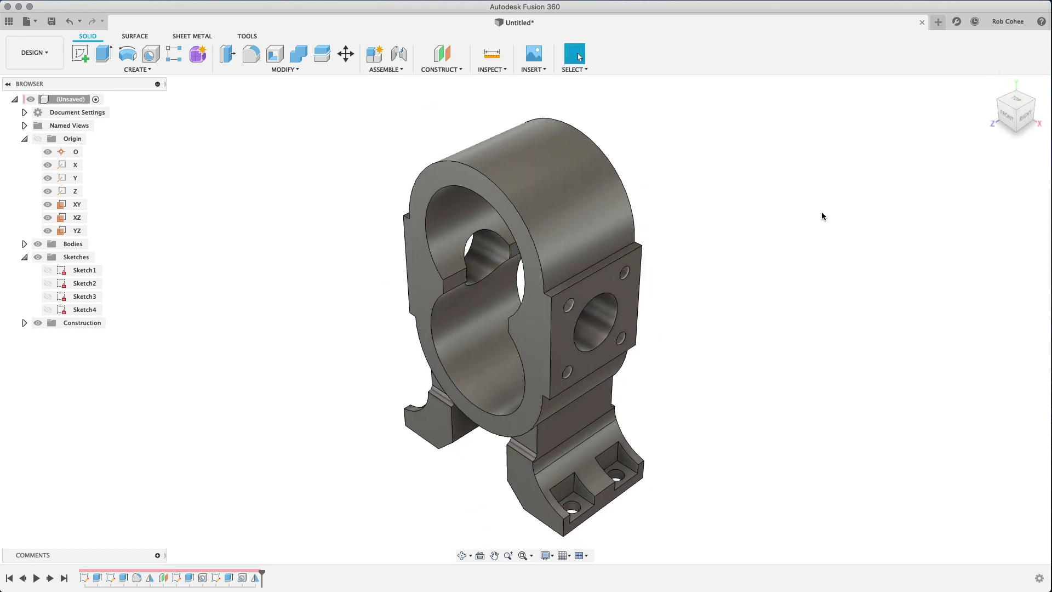
pyautogui.rightClick(419, 275)
pyautogui.click(412, 333)
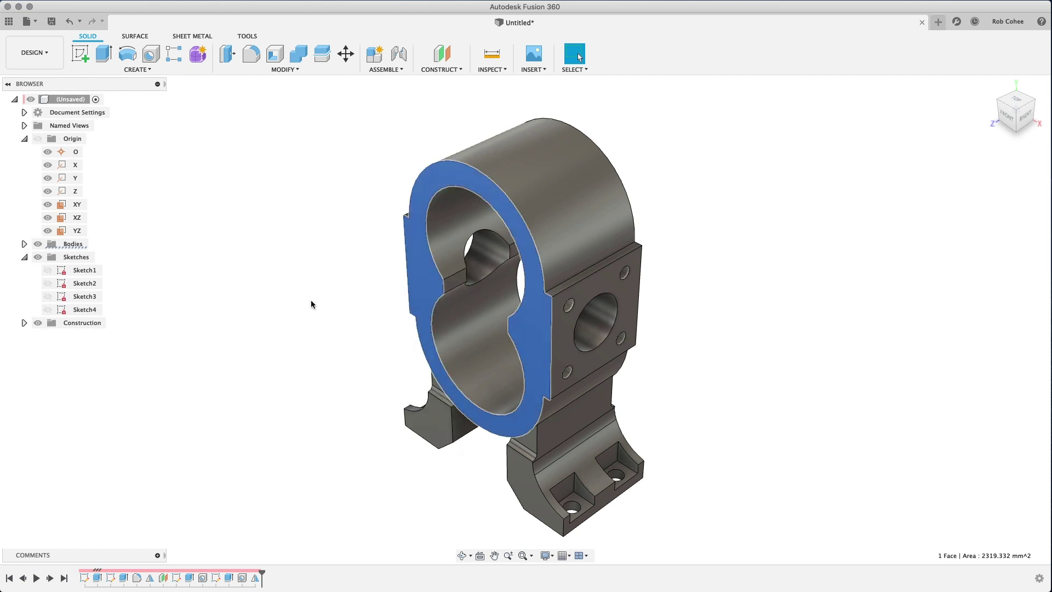
# - Face the sketch straight on and project the ring's outer top arc
pyautogui.click(1002, 117)
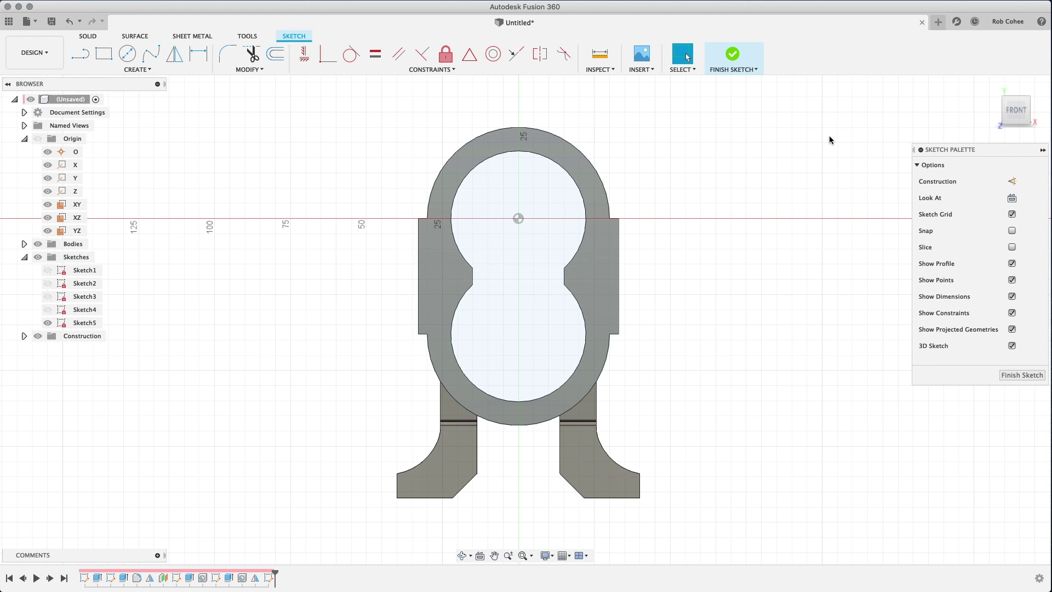
pyautogui.press('p')
pyautogui.click(573, 146)
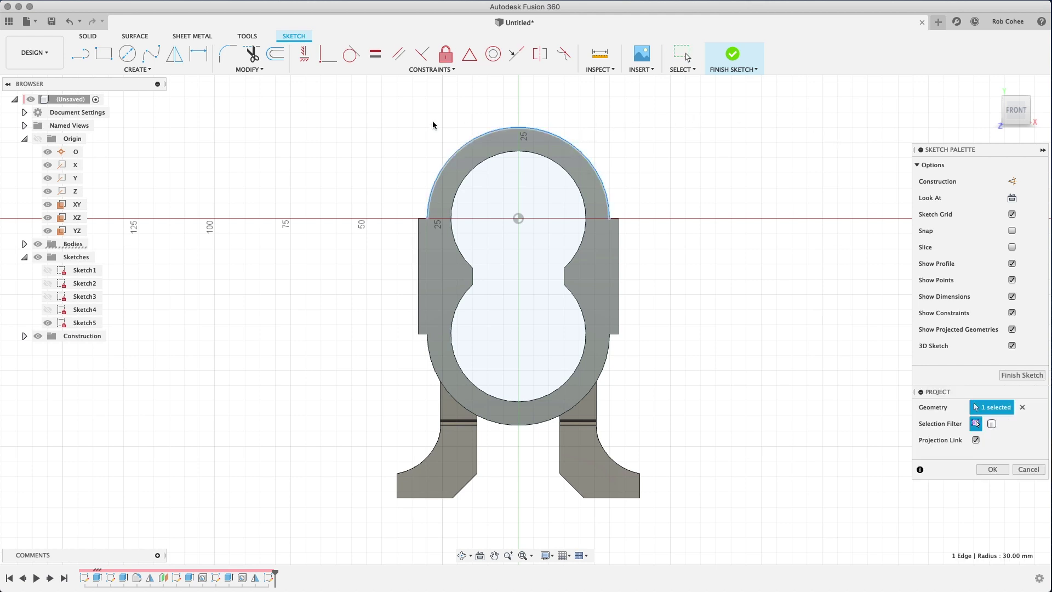
pyautogui.press('Return')
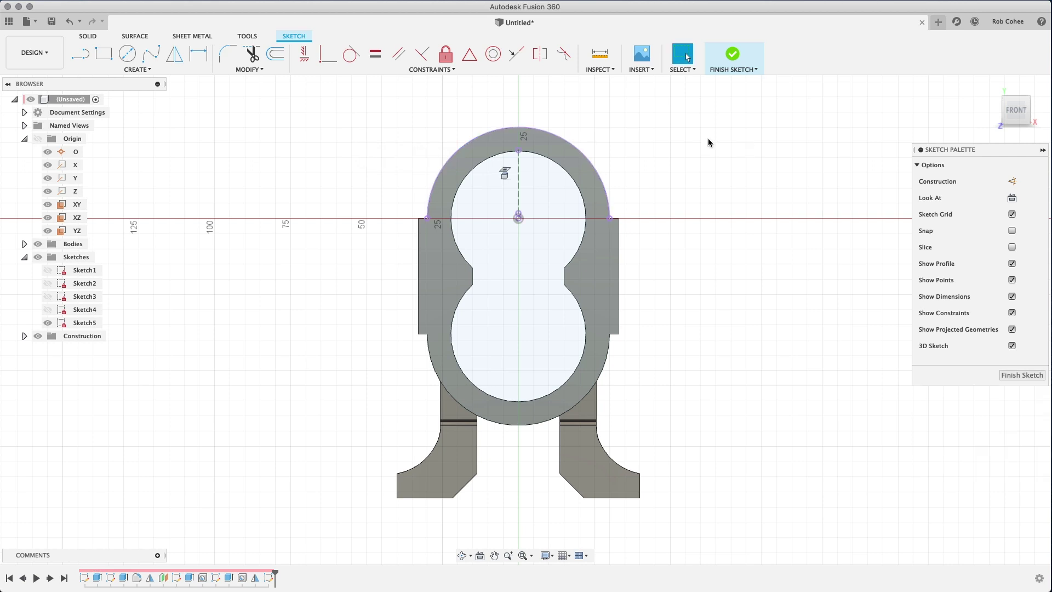
# - Draw three small circles centred on the arc's top, left and right
pyautogui.click(133, 53)
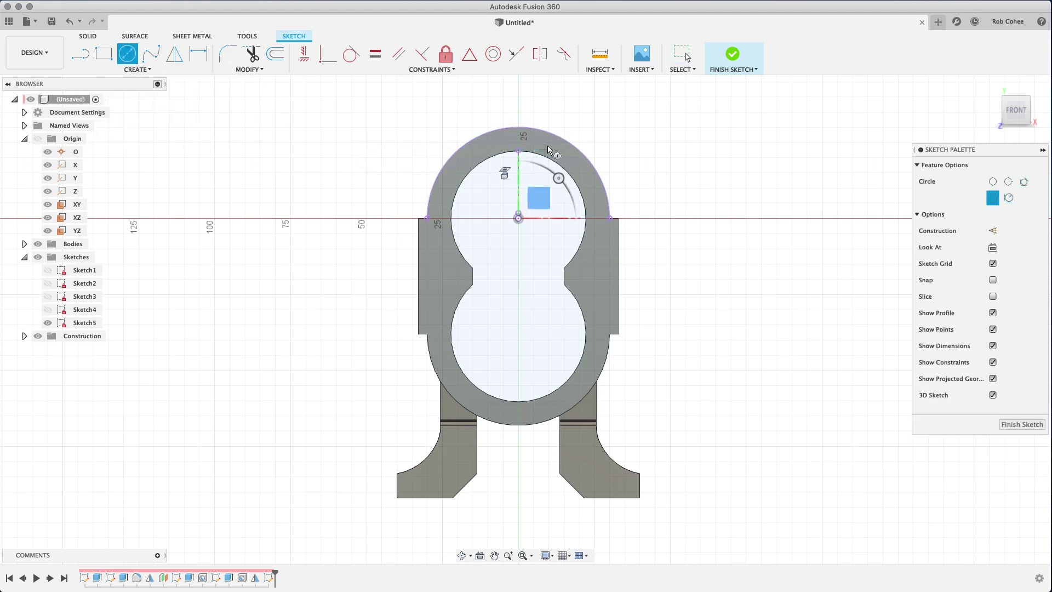
pyautogui.click(518, 127)
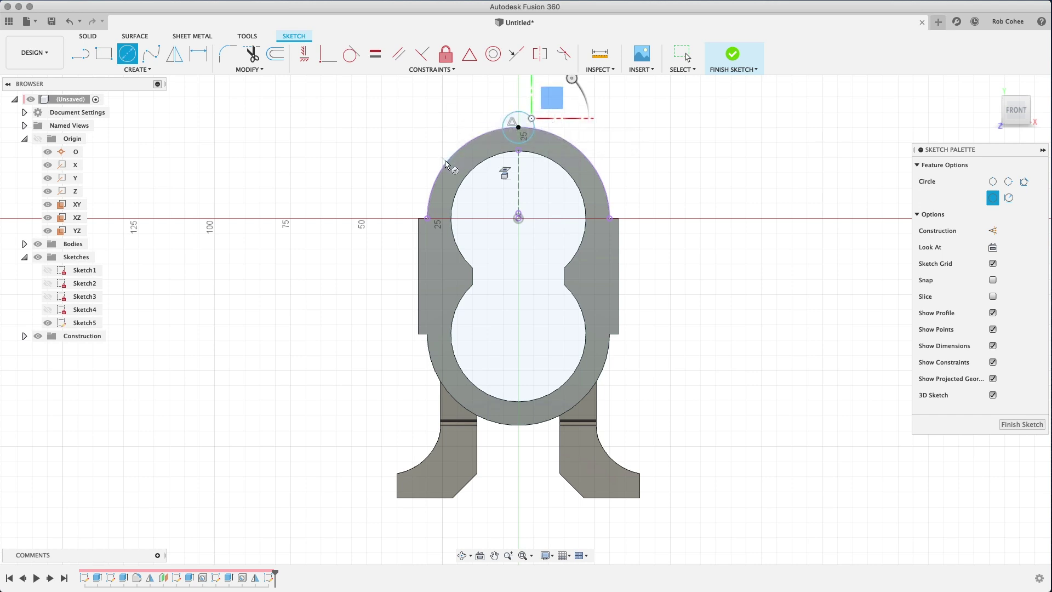
pyautogui.click(532, 122)
pyautogui.click(447, 162)
pyautogui.click(432, 159)
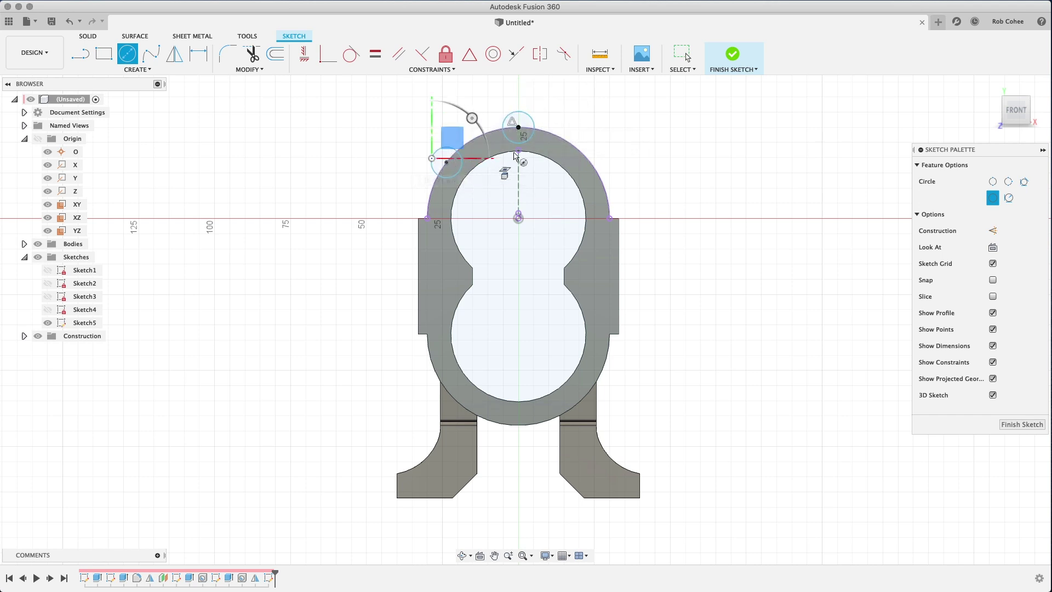
pyautogui.click(590, 163)
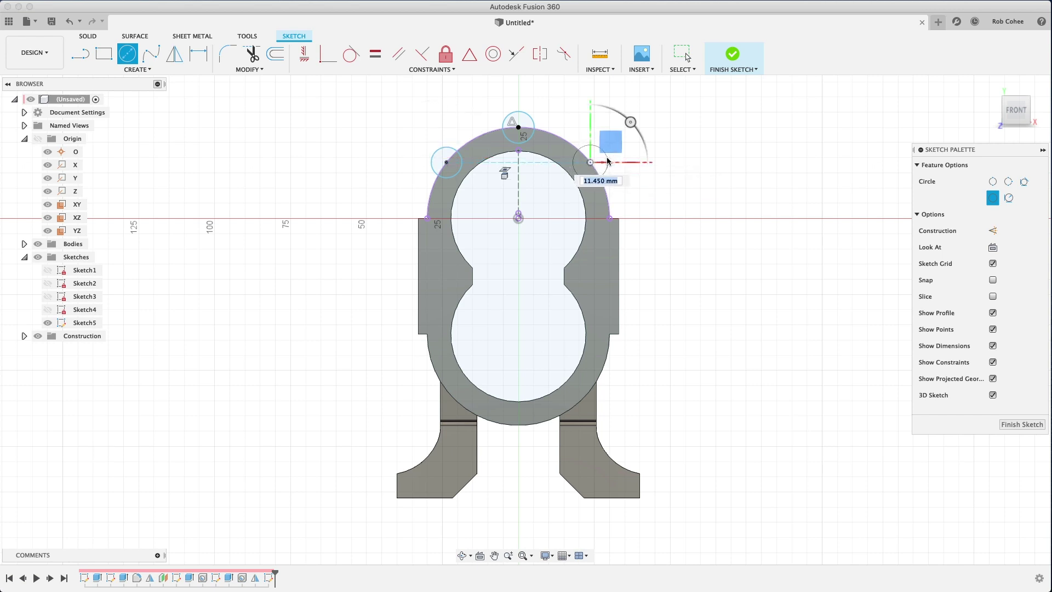
pyautogui.click(607, 162)
pyautogui.rightClick(679, 121)
# - Make the left, top and right circles equal in size
pyautogui.click(721, 121)
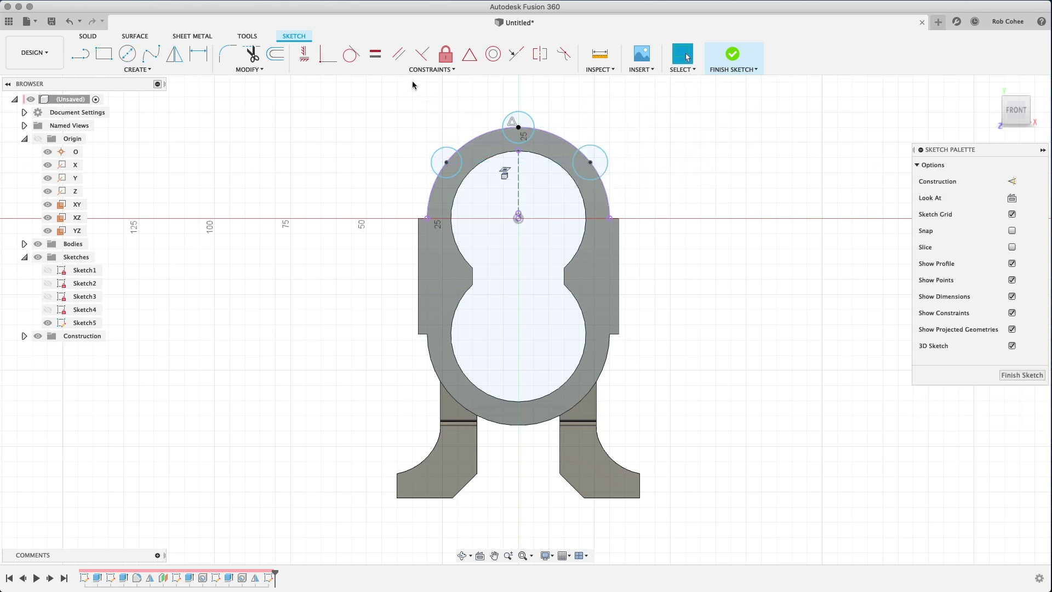
pyautogui.click(376, 54)
pyautogui.click(443, 157)
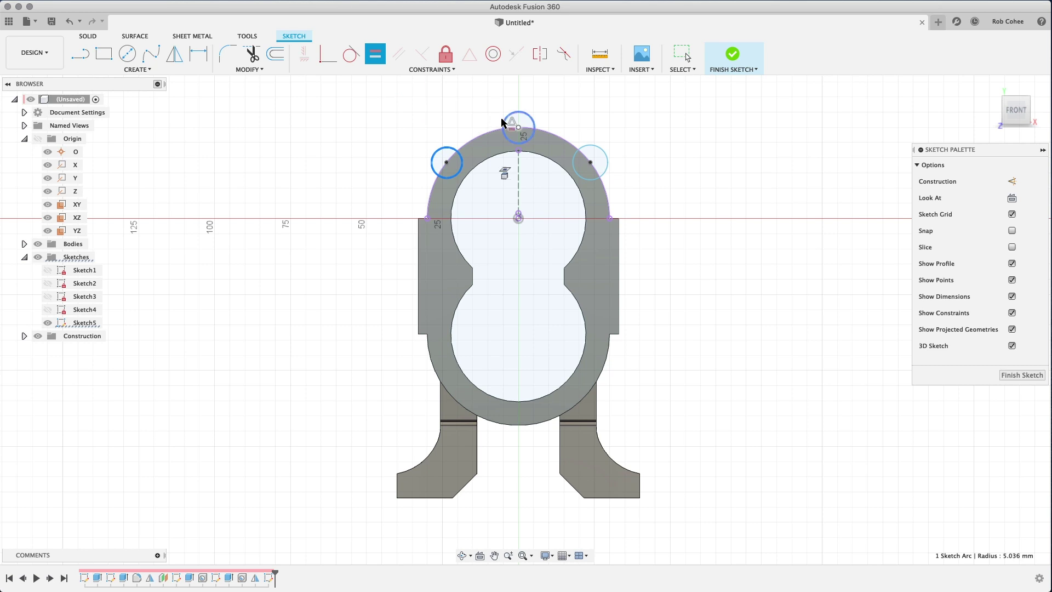
pyautogui.click(505, 118)
pyautogui.click(507, 118)
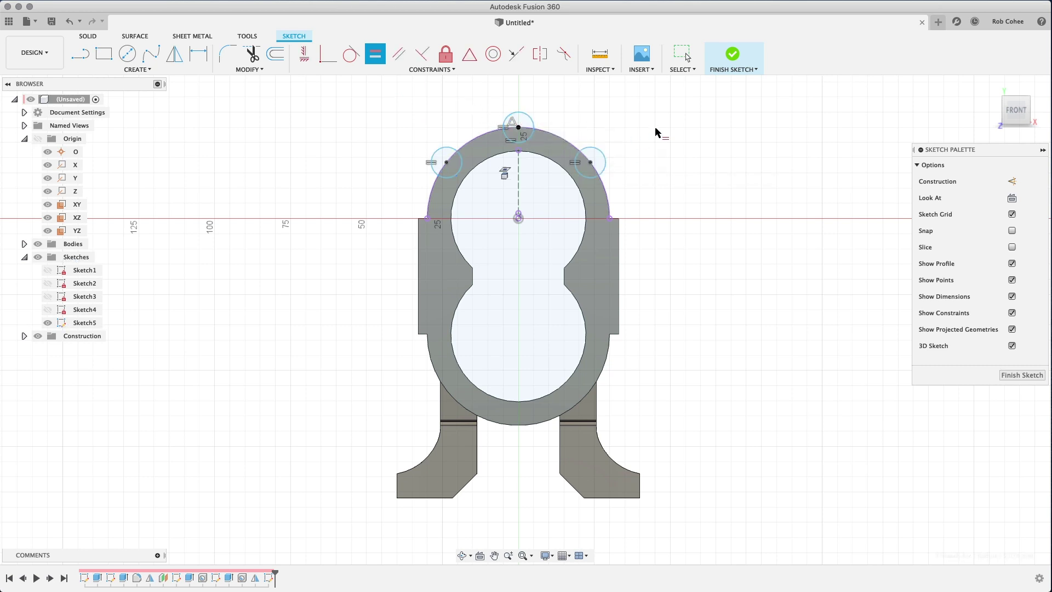
# - Dimension the left circle to a 12 mm diameter
pyautogui.press('d')
pyautogui.click(436, 152)
pyautogui.click(409, 133)
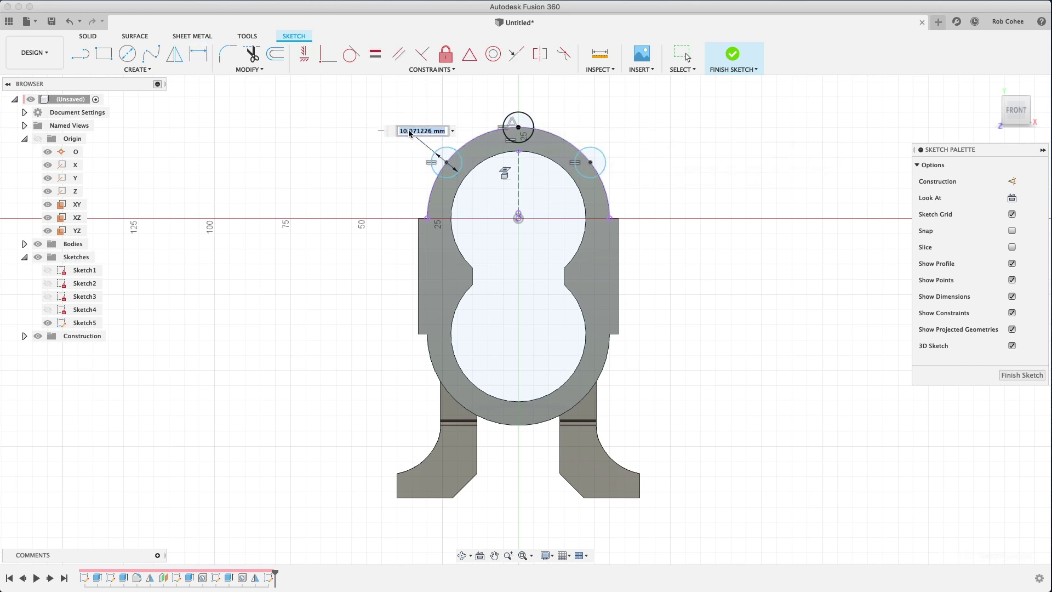
pyautogui.write('12')
pyautogui.press('Return')
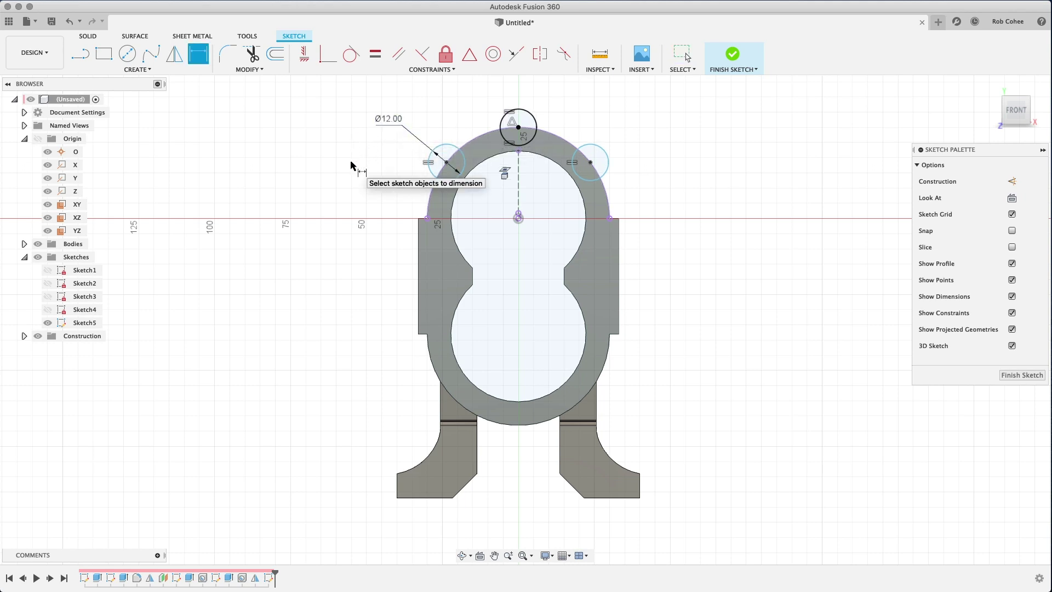
# - Draw construction lines from the side circles' centres to the sketch origin
pyautogui.click(80, 54)
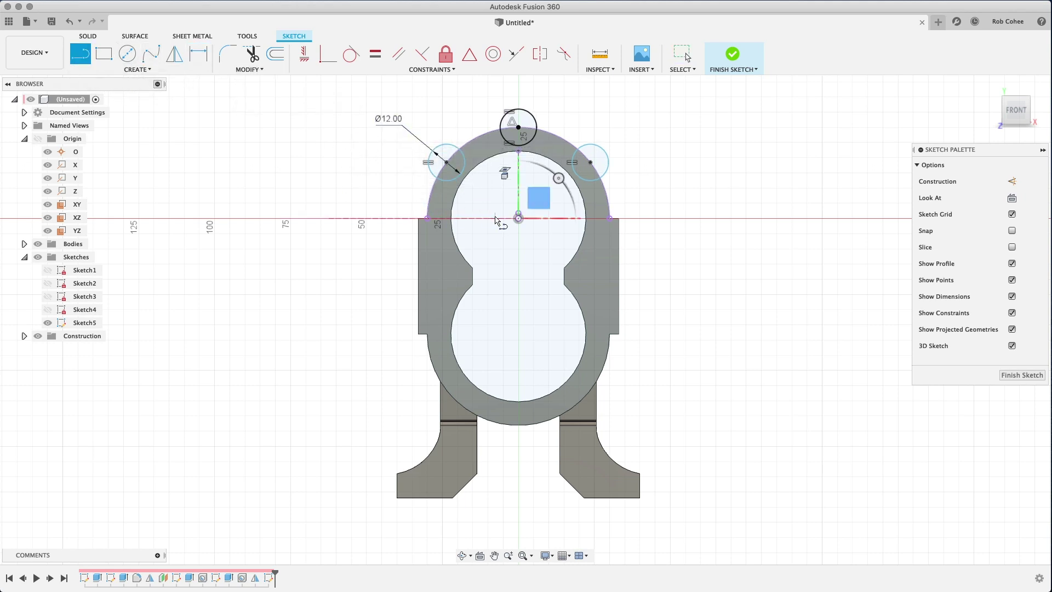
pyautogui.click(1012, 181)
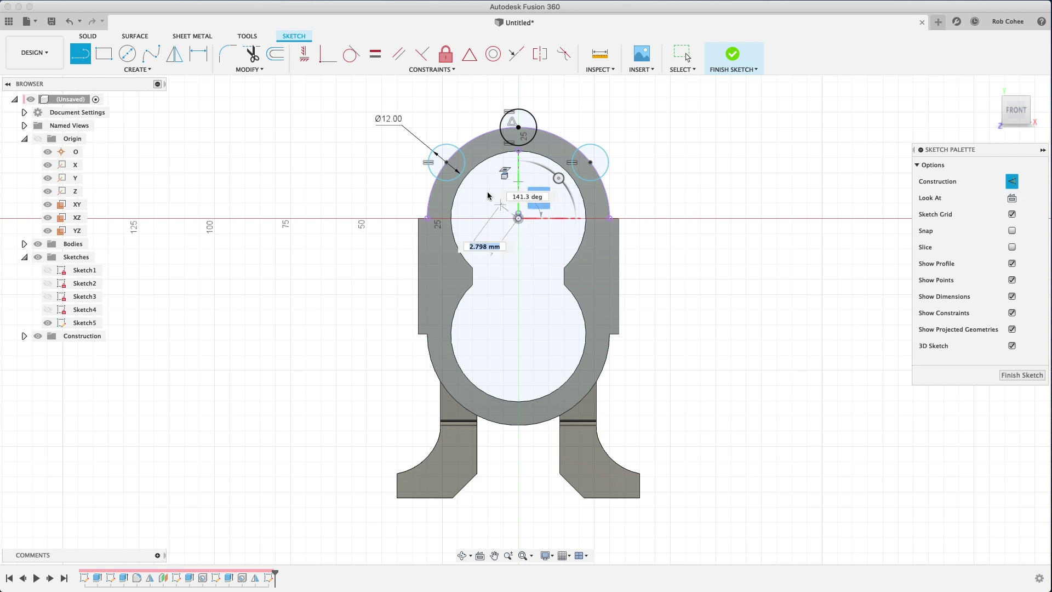
pyautogui.click(447, 163)
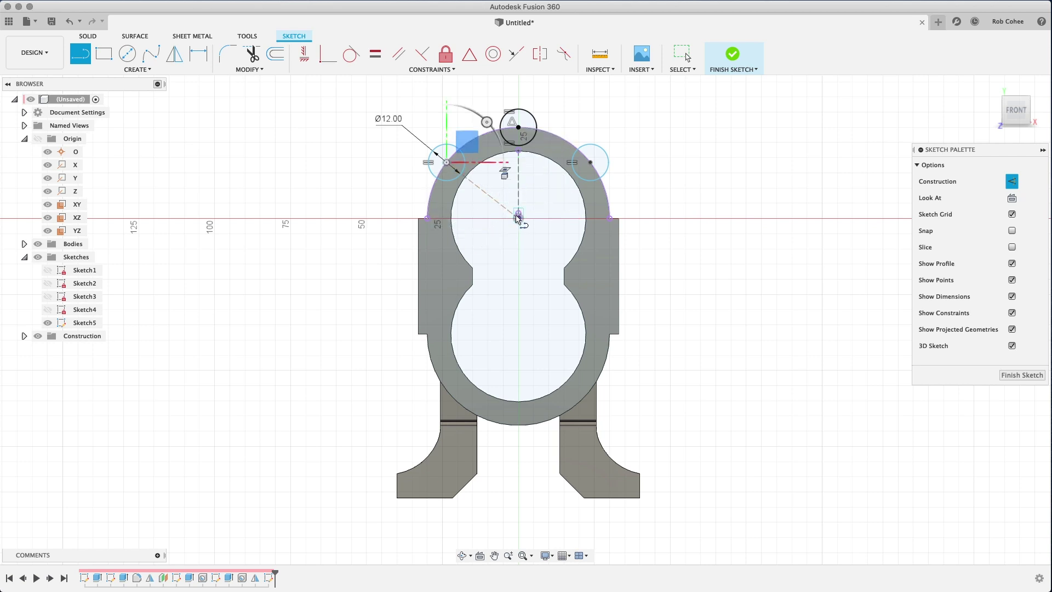
pyautogui.click(518, 218)
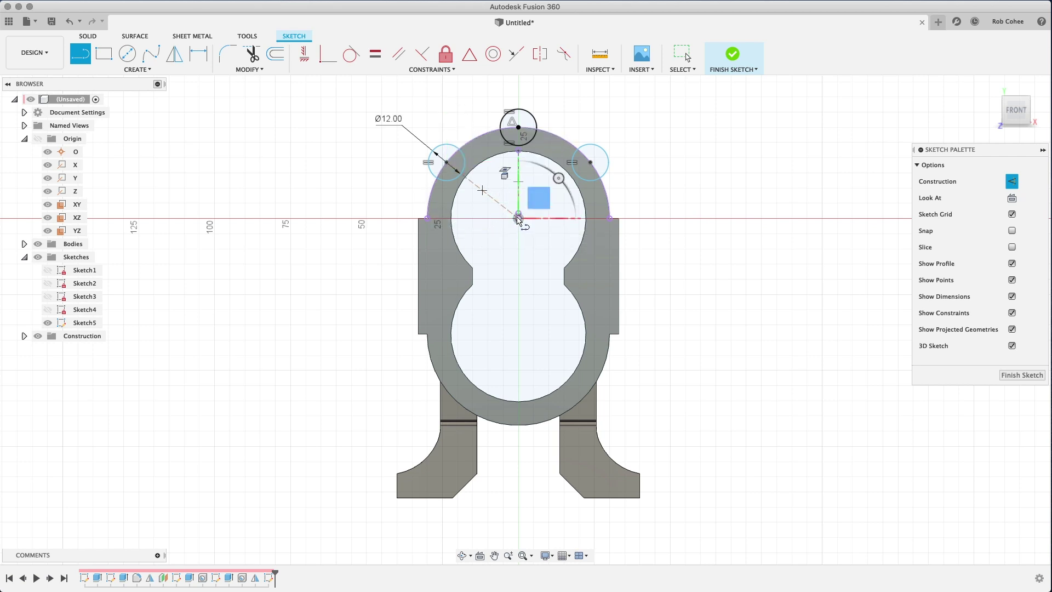
pyautogui.click(591, 162)
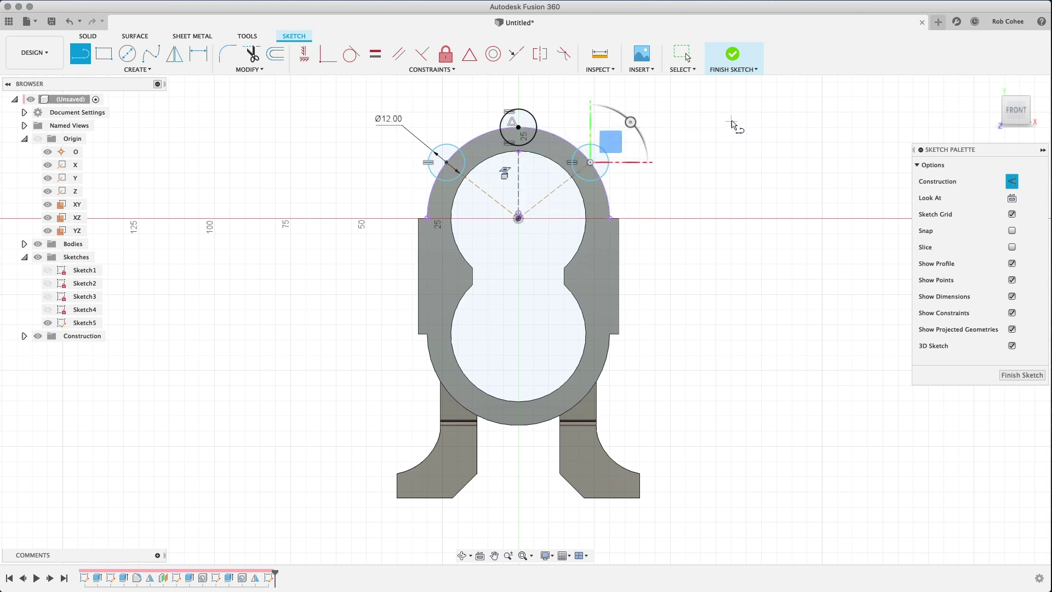
pyautogui.press('Escape')
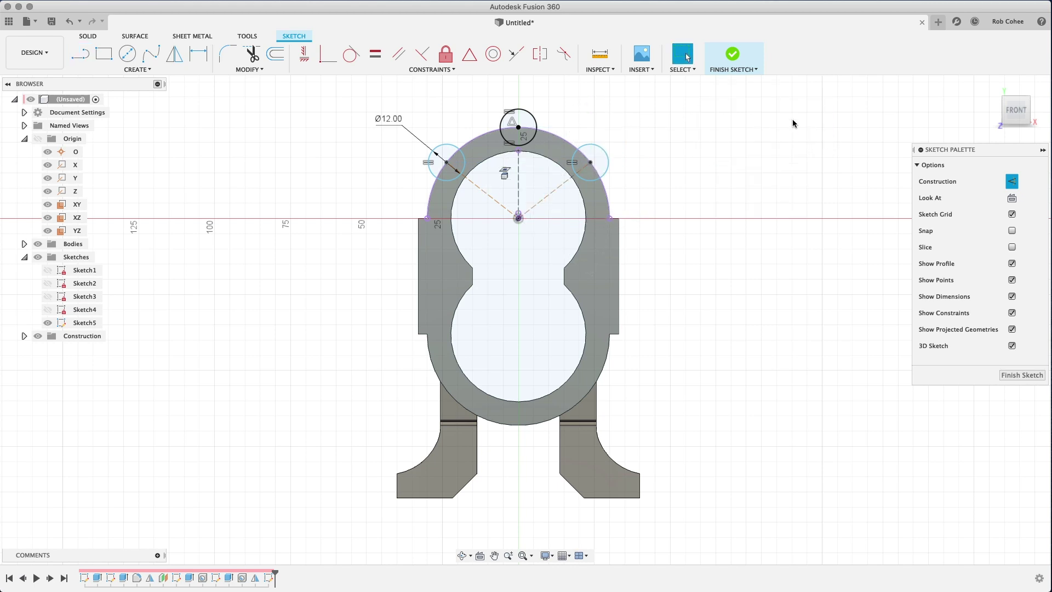
# - Dimension the left construction line at 45° from the vertical line
pyautogui.press('d')
pyautogui.click(519, 182)
pyautogui.click(484, 191)
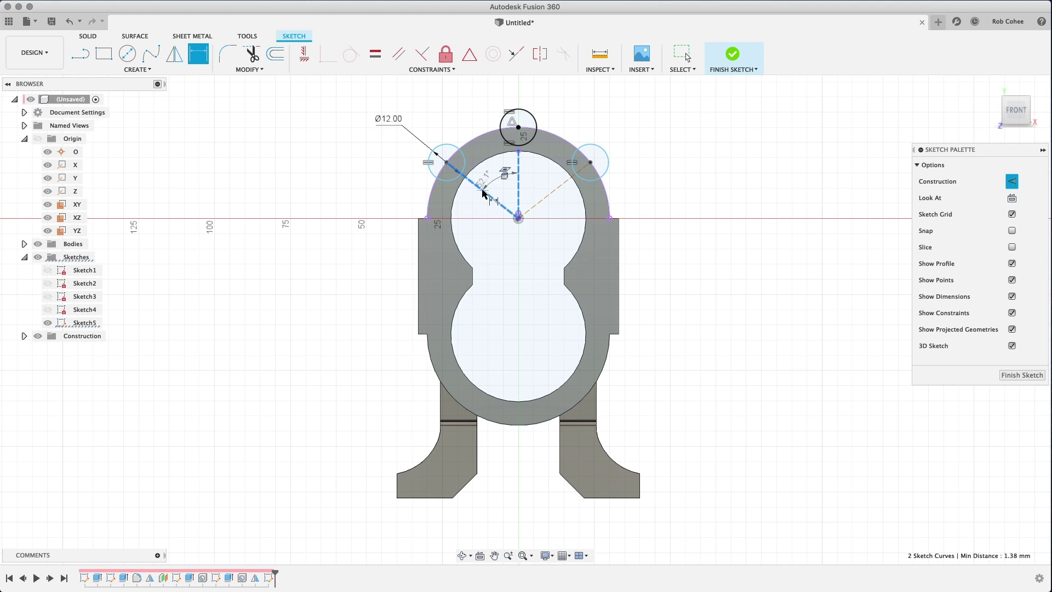
pyautogui.click(448, 101)
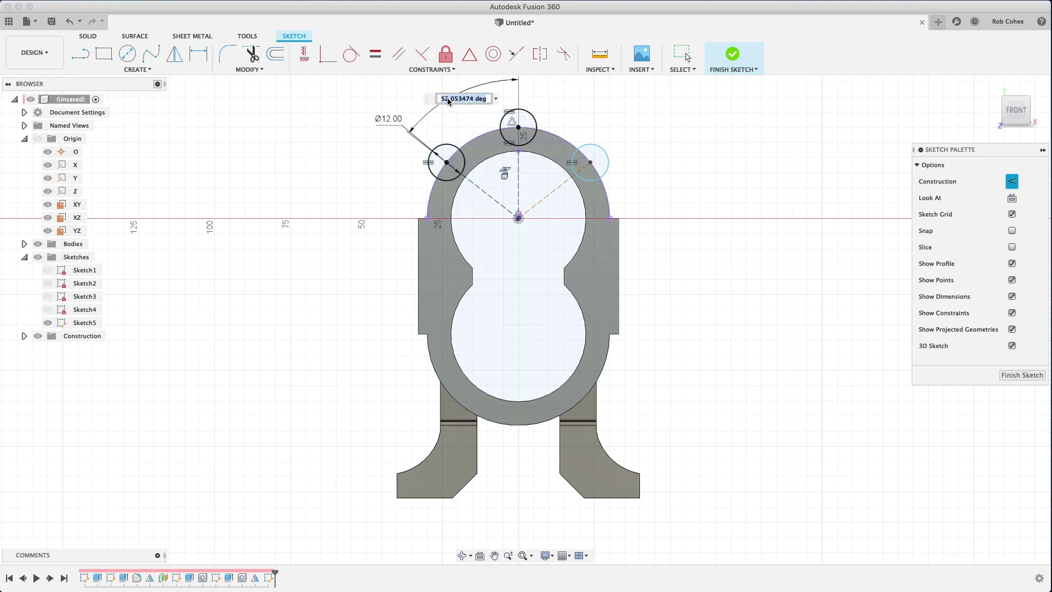
pyautogui.write('45')
pyautogui.press('Return')
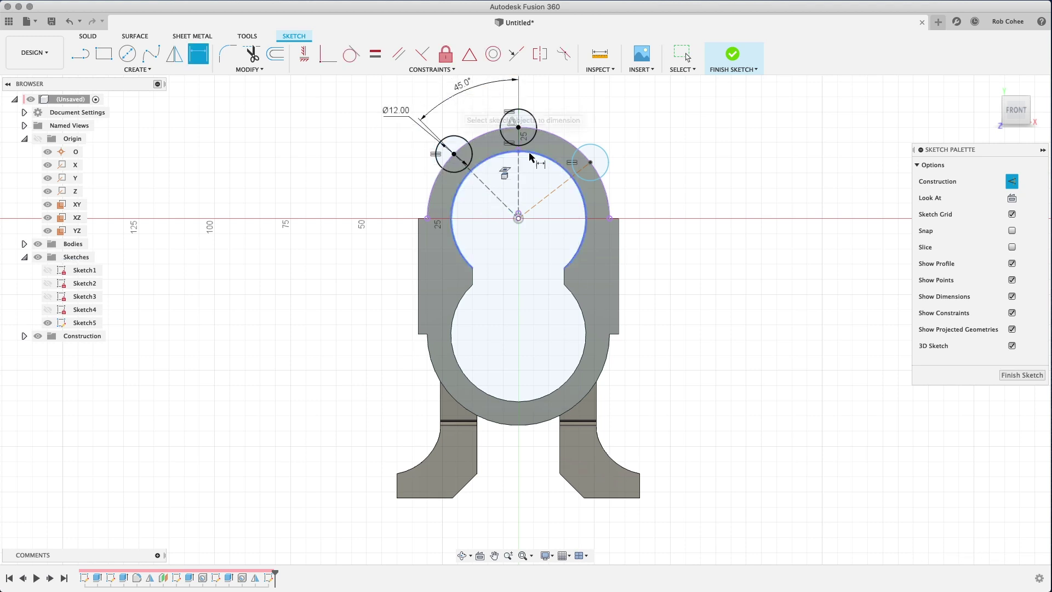
# - Add a matching 45° angle on the right construction line, linked to the left angle
pyautogui.click(553, 197)
pyautogui.click(519, 188)
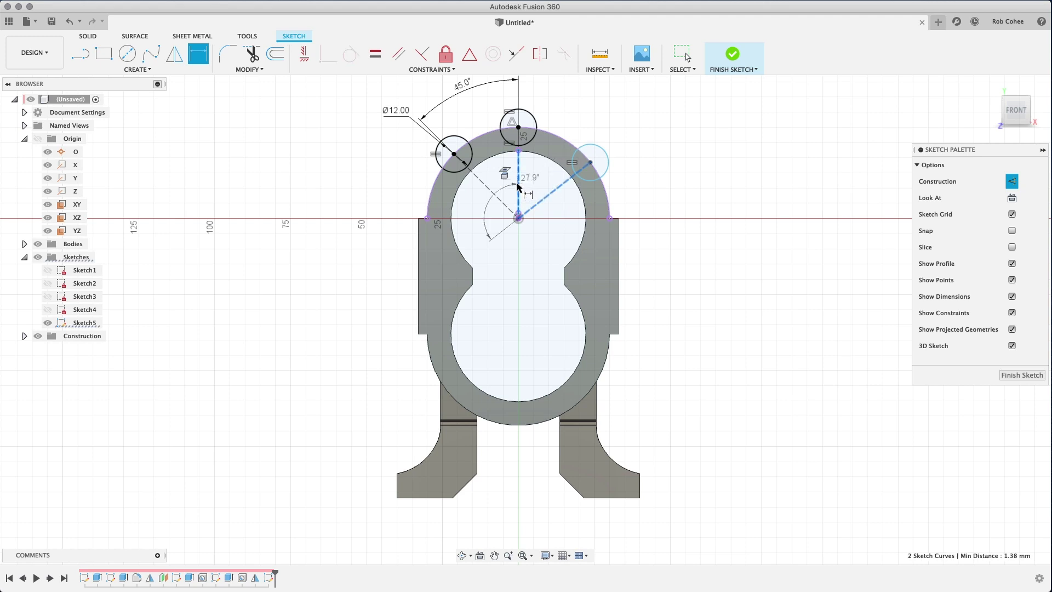
pyautogui.click(594, 98)
pyautogui.click(460, 86)
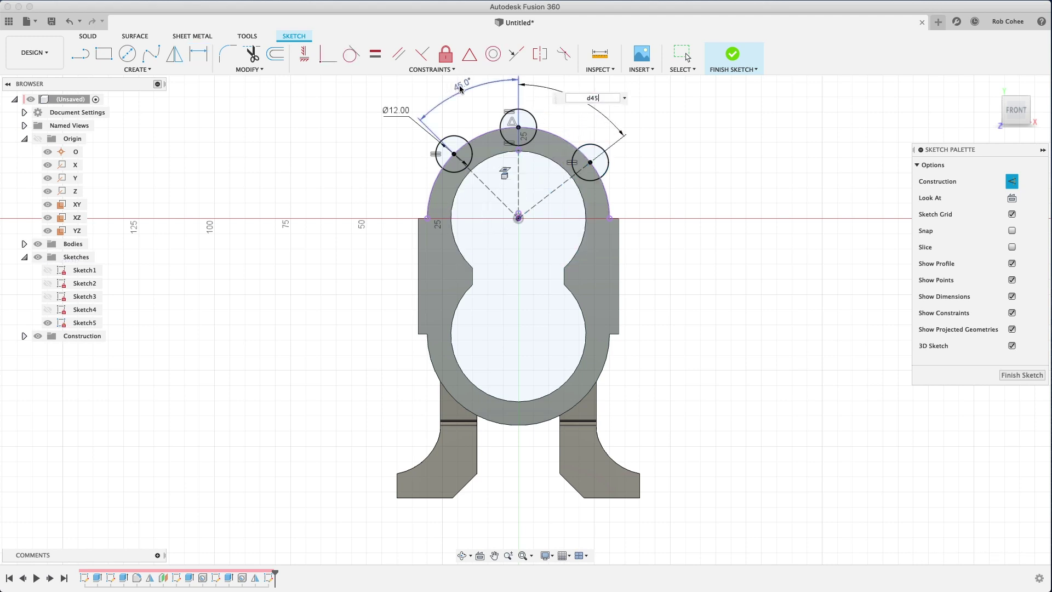
pyautogui.press('Return')
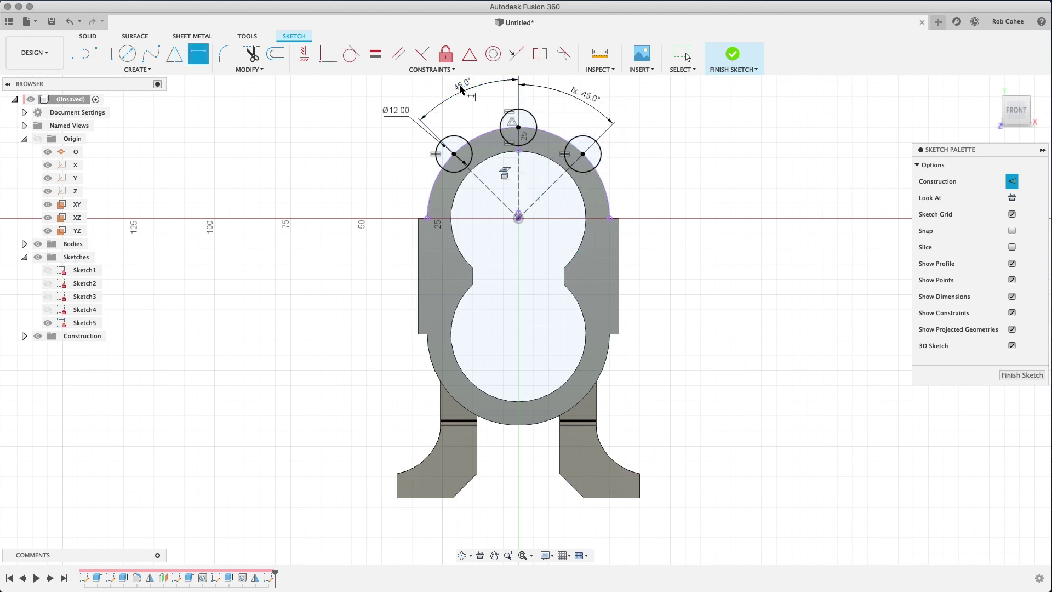
pyautogui.rightClick(334, 285)
pyautogui.click(362, 284)
# - Draw a horizontal 66 mm line across the body to serve as the mirror axis
pyautogui.press('p')
pyautogui.press('l')
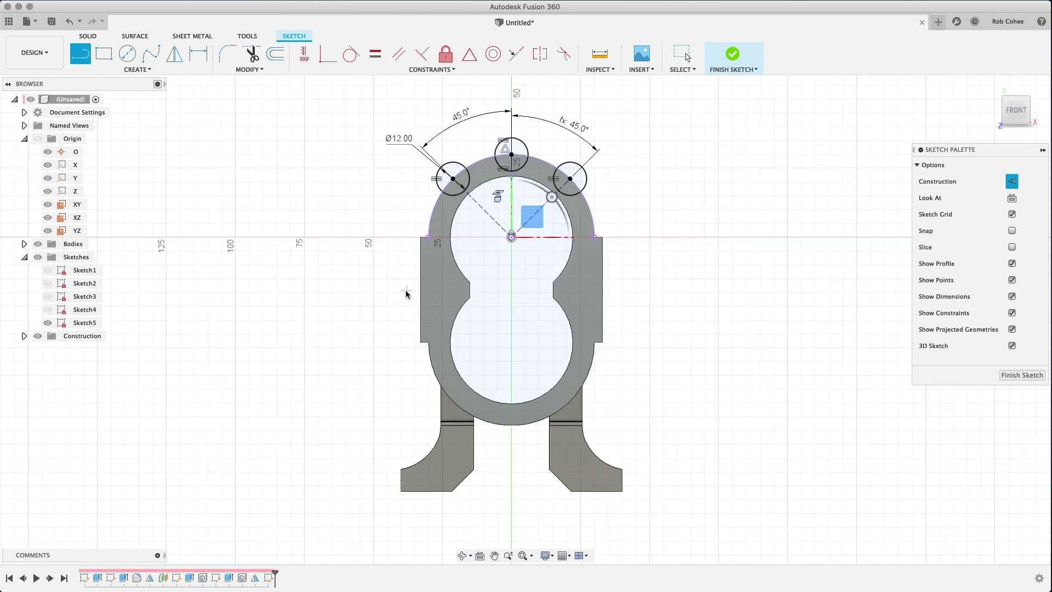
pyautogui.click(420, 290)
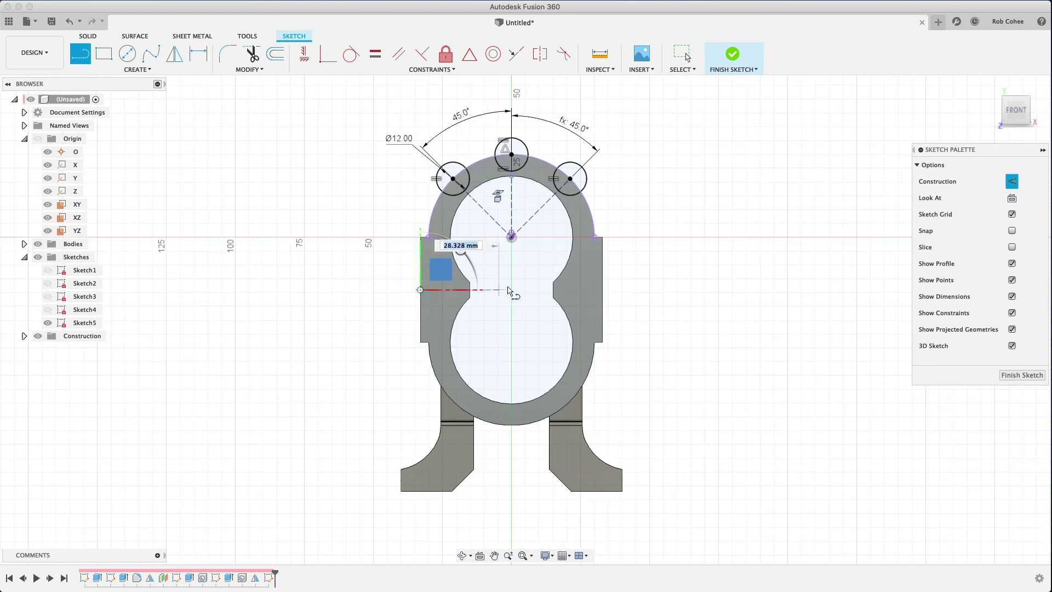
pyautogui.click(602, 290)
pyautogui.rightClick(687, 217)
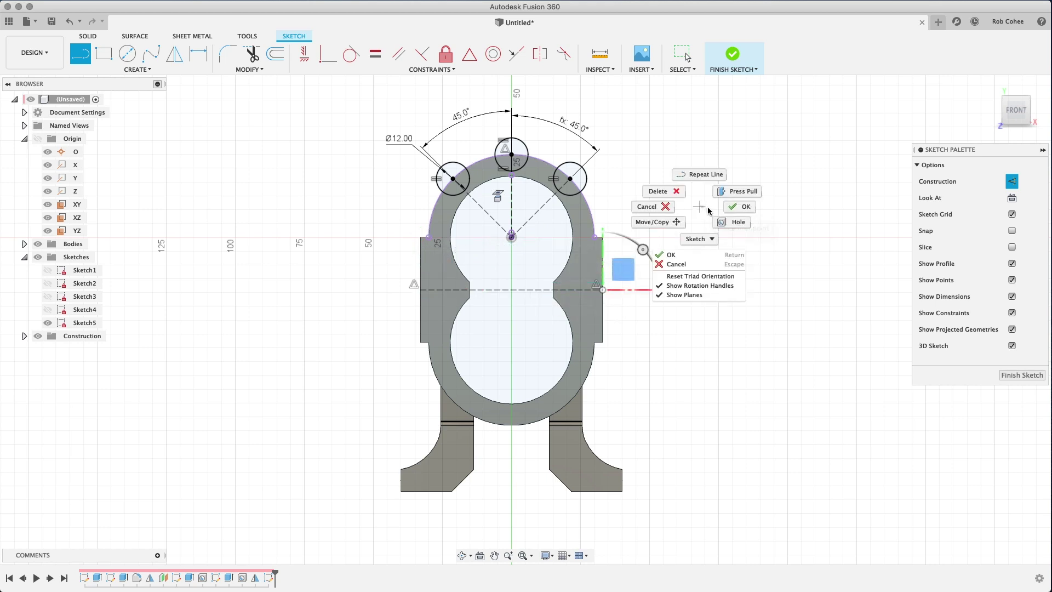
pyautogui.click(729, 212)
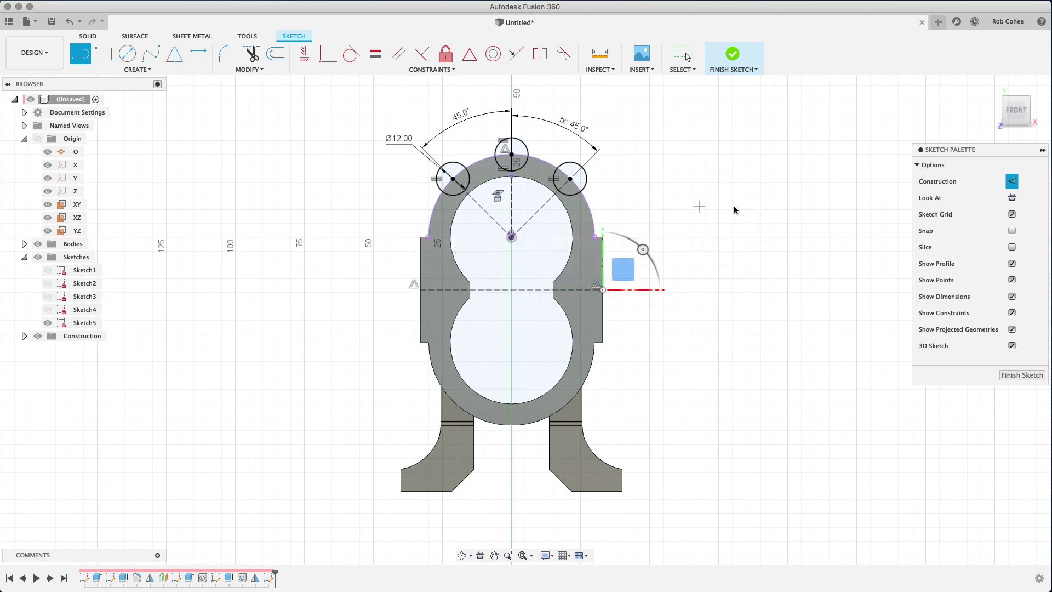
pyautogui.press('Escape')
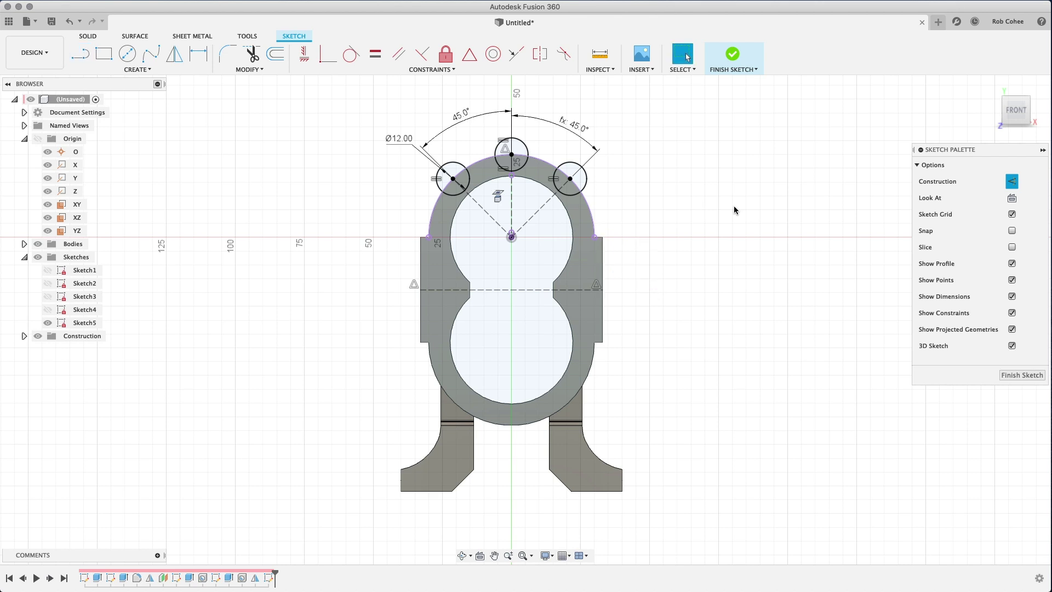
pyautogui.click(503, 292)
# - Mirror the three Ø12 circles across the horizontal line onto the lower arc
pyautogui.click(176, 56)
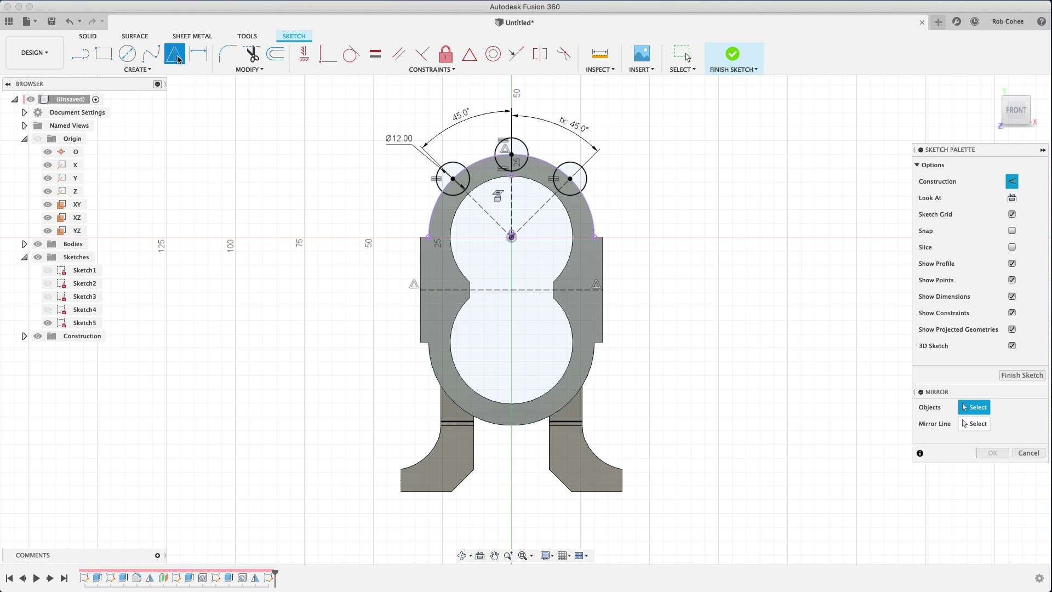
pyautogui.click(445, 195)
pyautogui.click(496, 154)
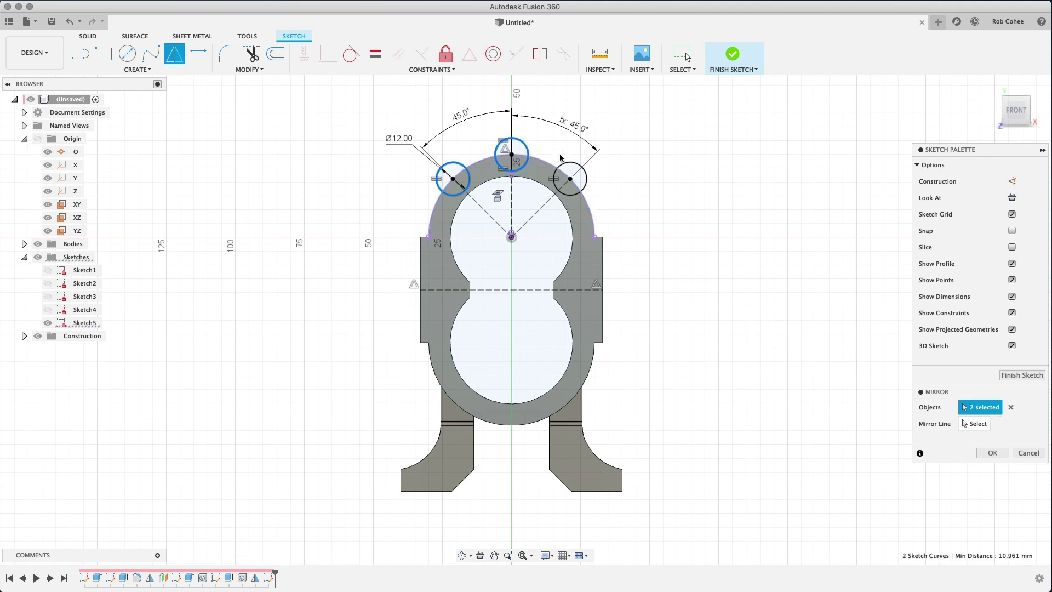
pyautogui.click(566, 163)
pyautogui.click(936, 423)
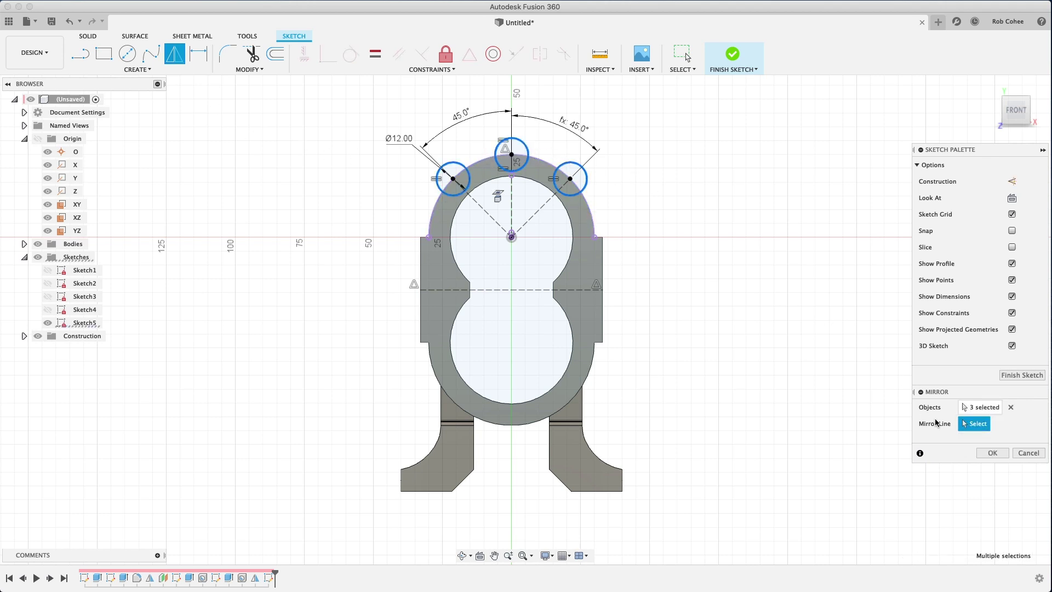
pyautogui.click(528, 290)
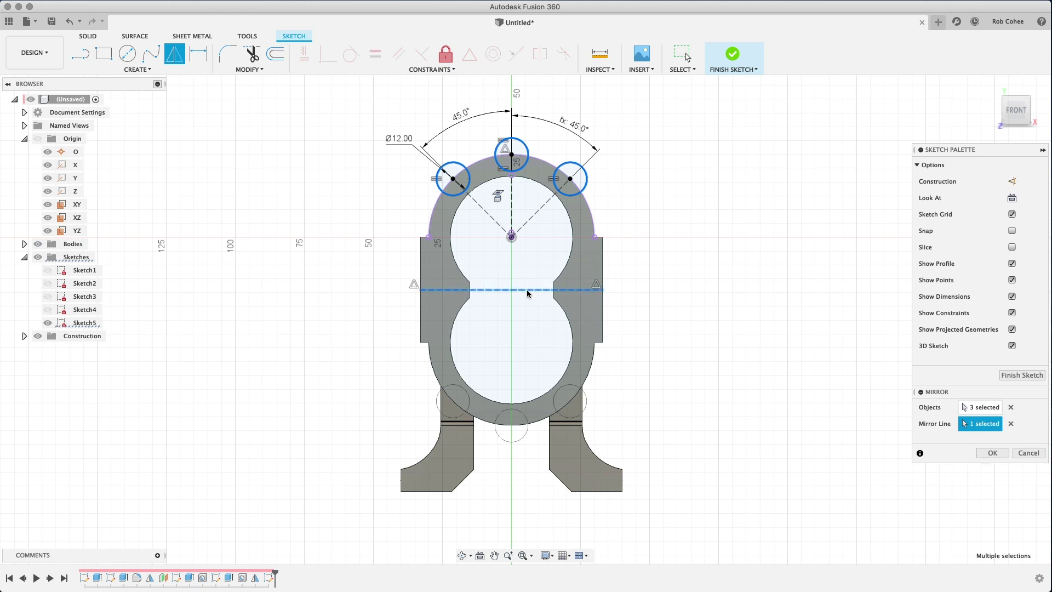
pyautogui.click(985, 457)
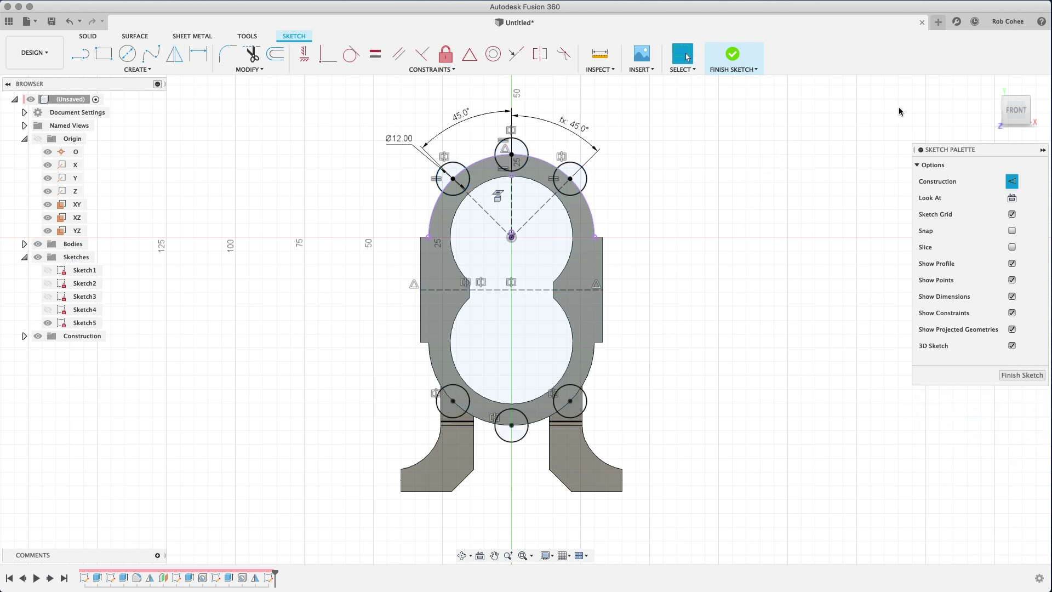
pyautogui.click(993, 88)
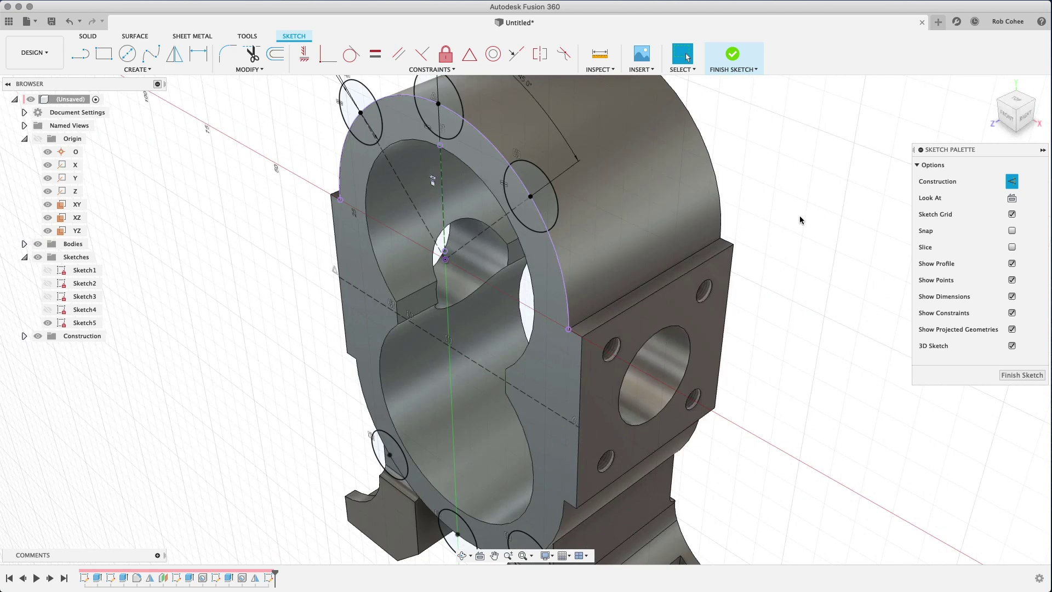
# - Select all six Ø12 circle profiles for an extrusion
pyautogui.scroll(-5, 800, 219)
pyautogui.moveTo(800, 220); pyautogui.dragTo(684, 219, button='middle')
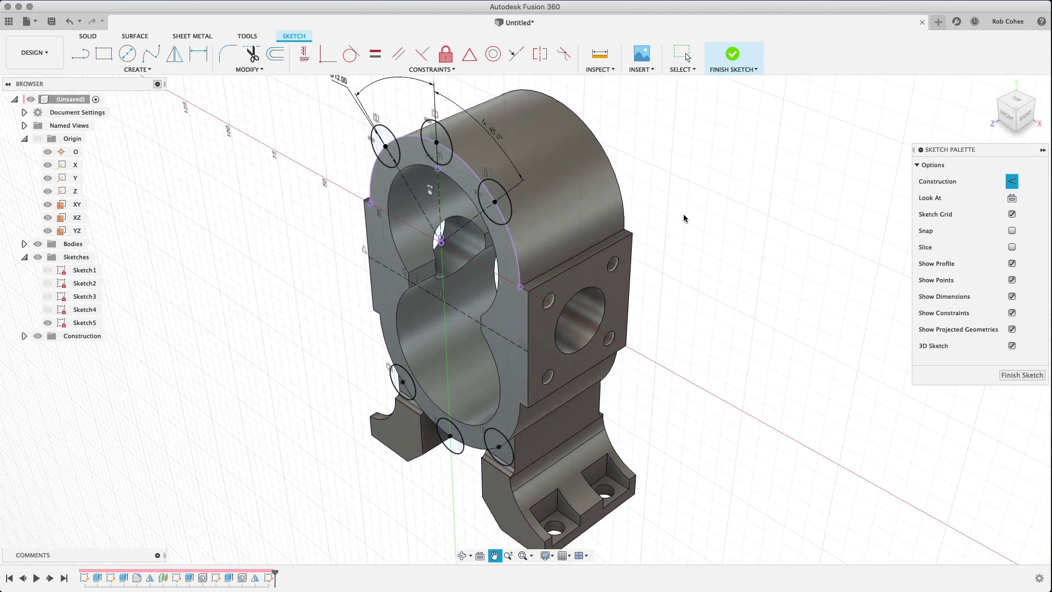
pyautogui.moveTo(670, 256); pyautogui.dragTo(669, 245)
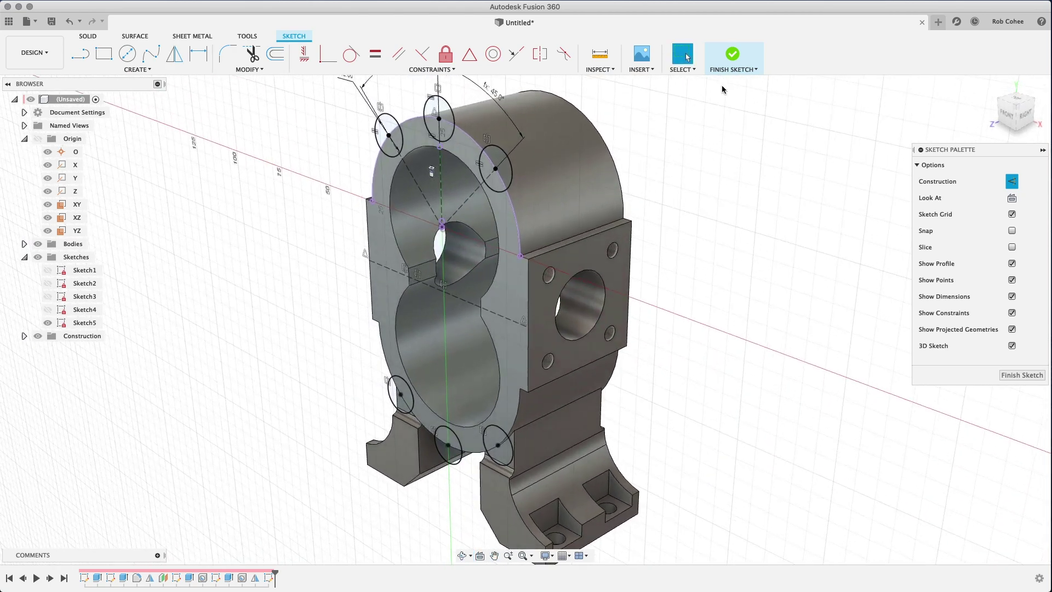
pyautogui.press('Escape')
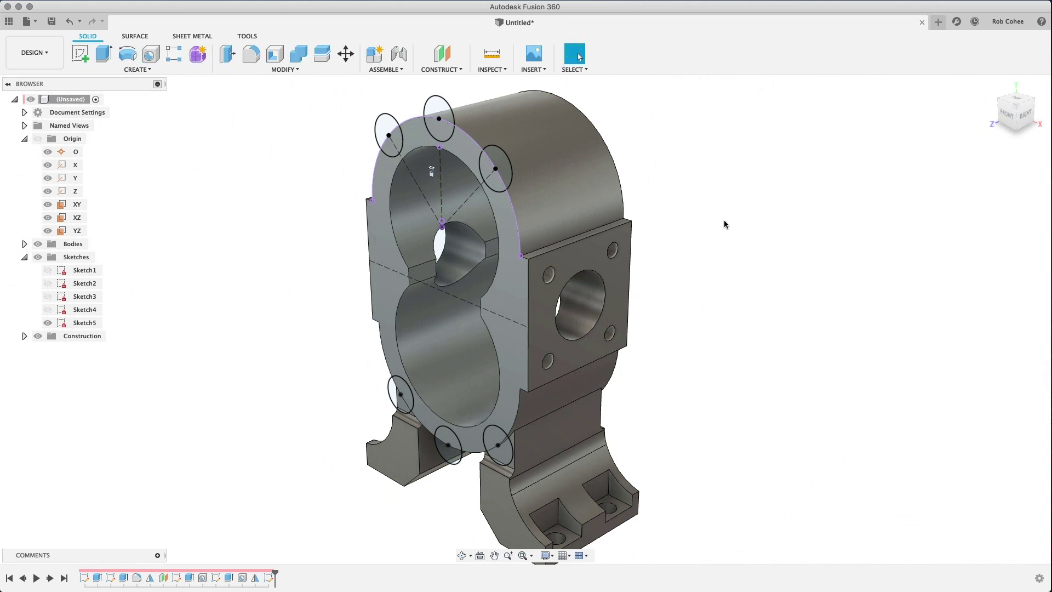
pyautogui.press('e')
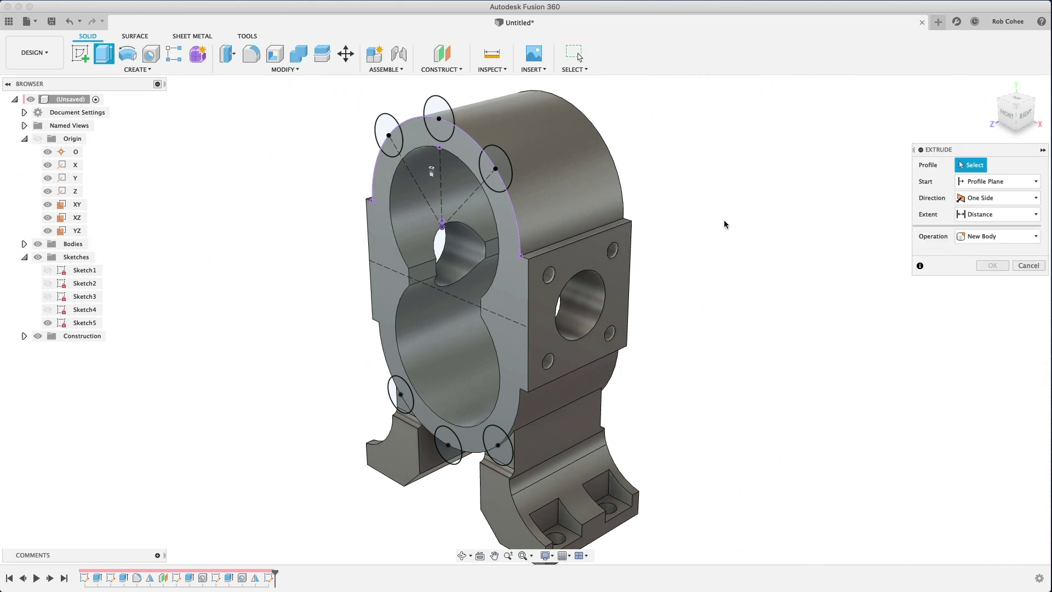
pyautogui.click(381, 127)
pyautogui.click(391, 143)
pyautogui.click(438, 107)
pyautogui.click(441, 134)
pyautogui.click(499, 164)
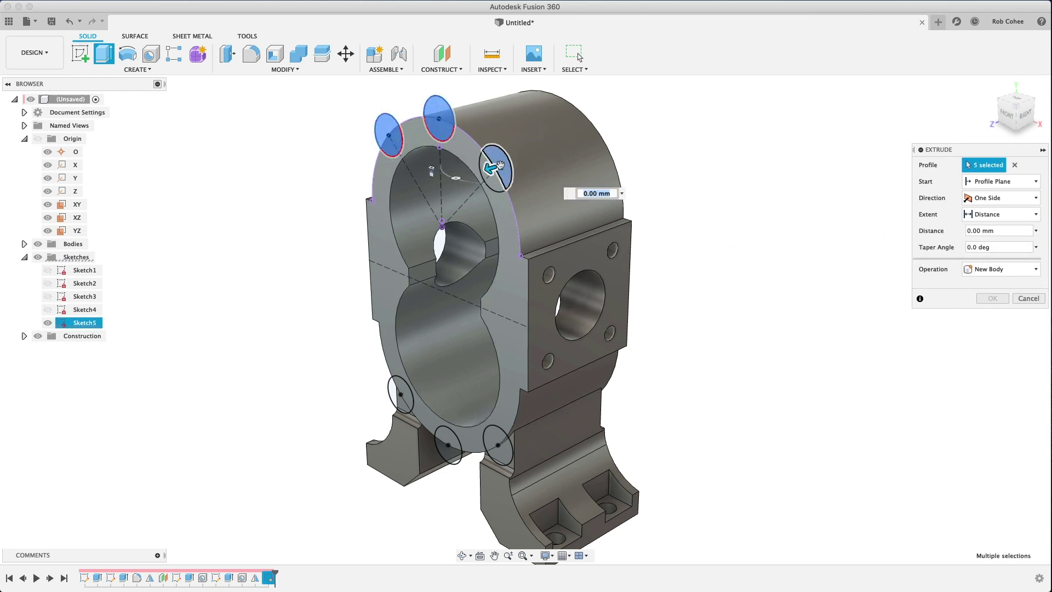
pyautogui.click(500, 165)
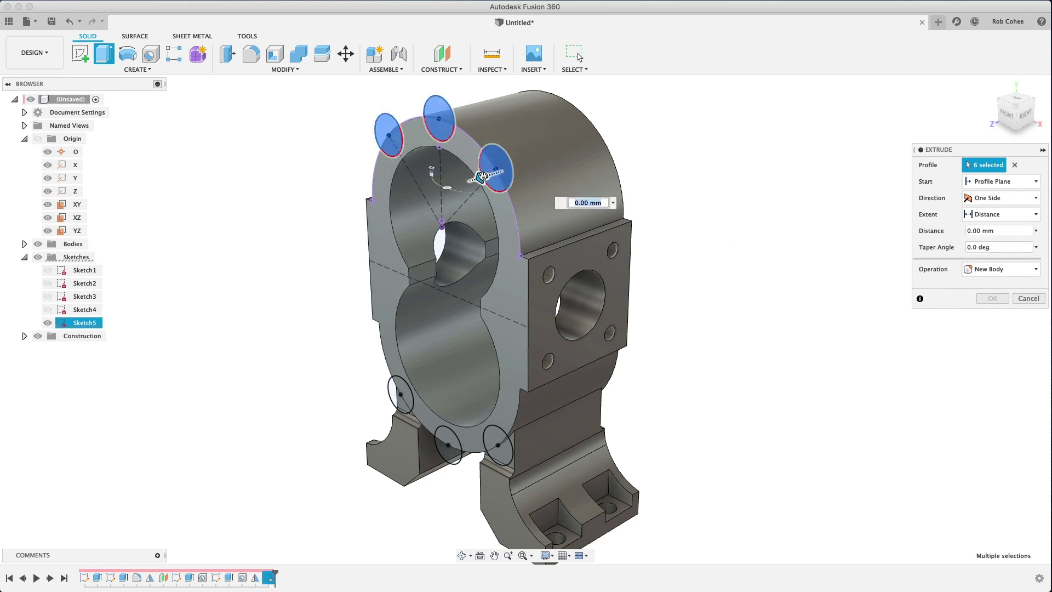
pyautogui.click(392, 393)
pyautogui.click(405, 400)
pyautogui.click(445, 438)
pyautogui.click(455, 453)
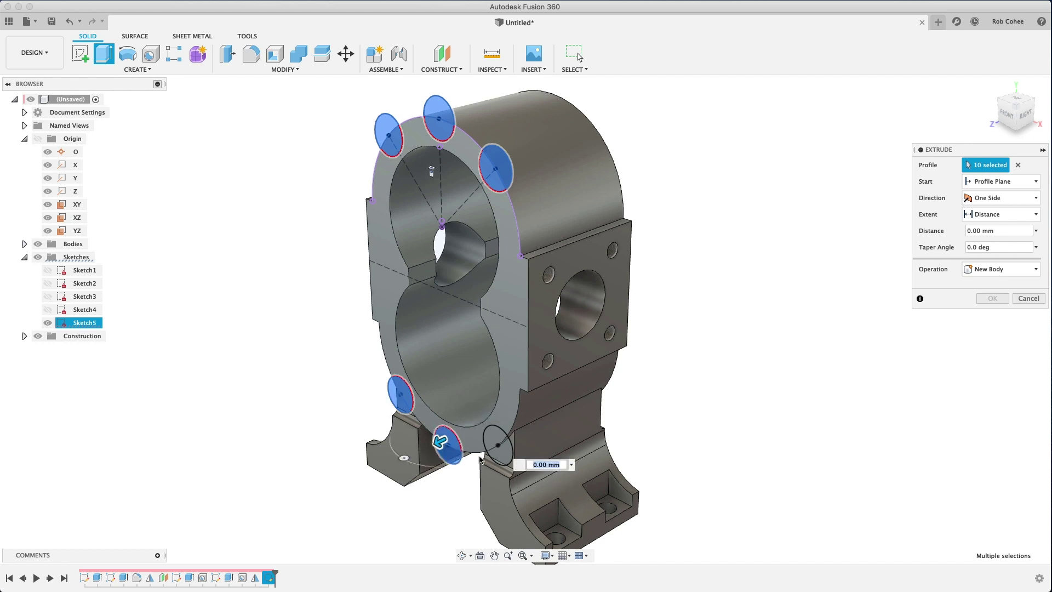
pyautogui.click(495, 450)
pyautogui.click(493, 440)
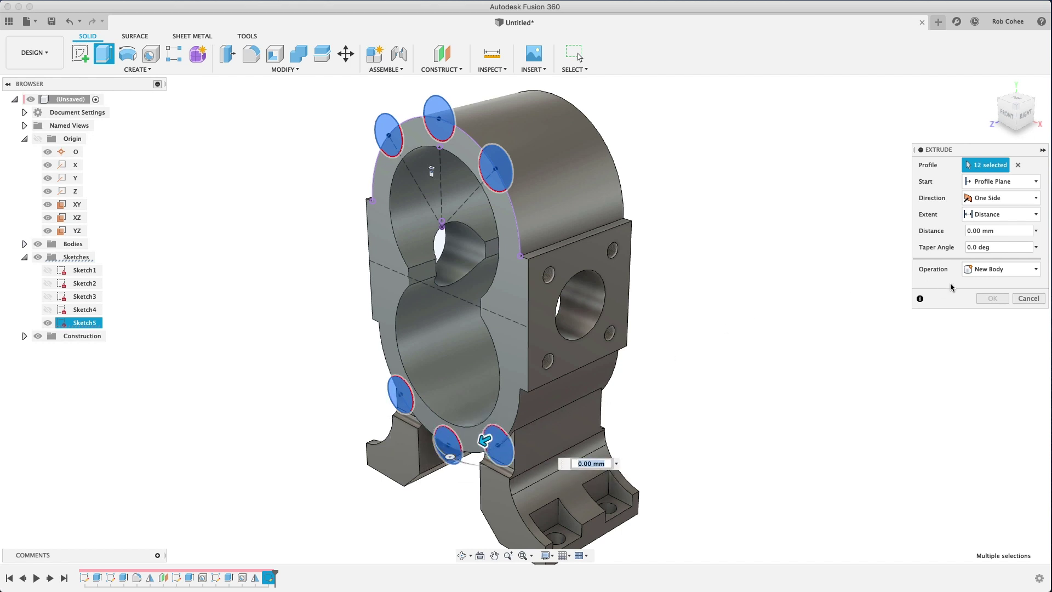
# - Extrude the circles −10 mm as a Join into cylindrical bosses
pyautogui.click(1002, 269)
pyautogui.click(993, 284)
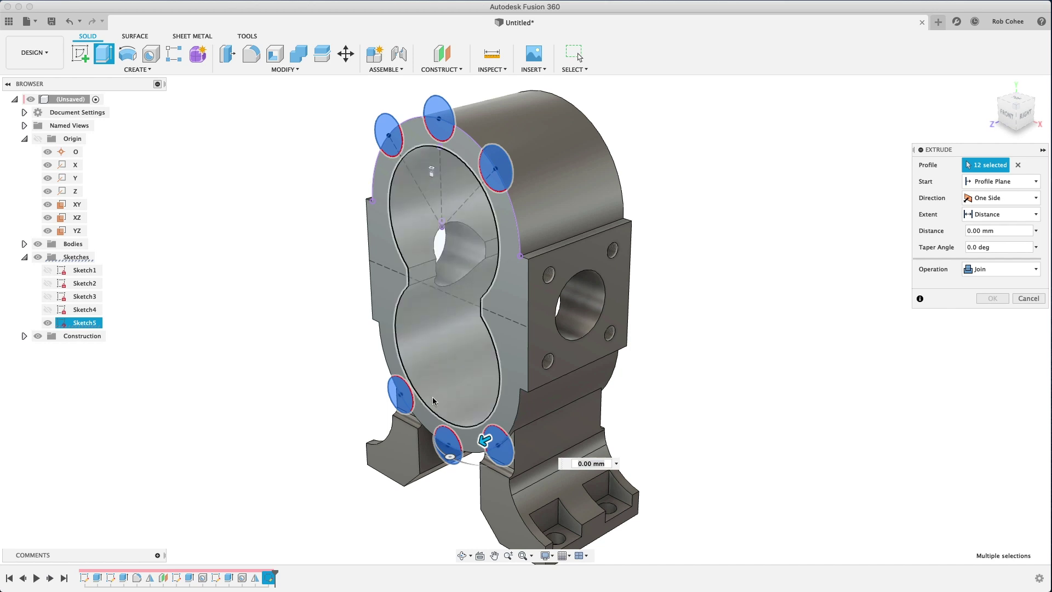
pyautogui.moveTo(485, 439); pyautogui.dragTo(507, 429)
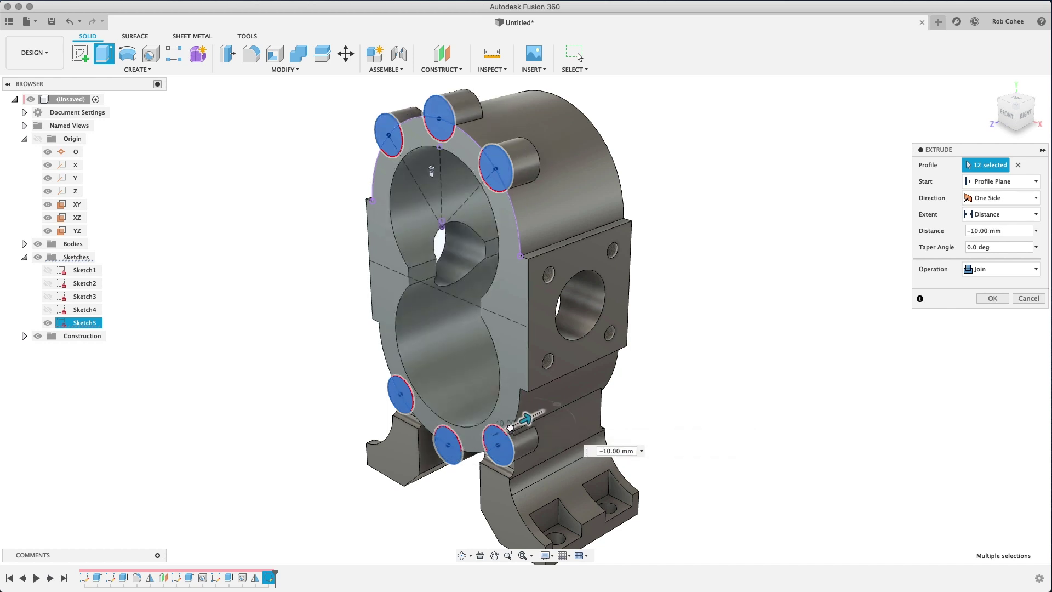
pyautogui.write('-10')
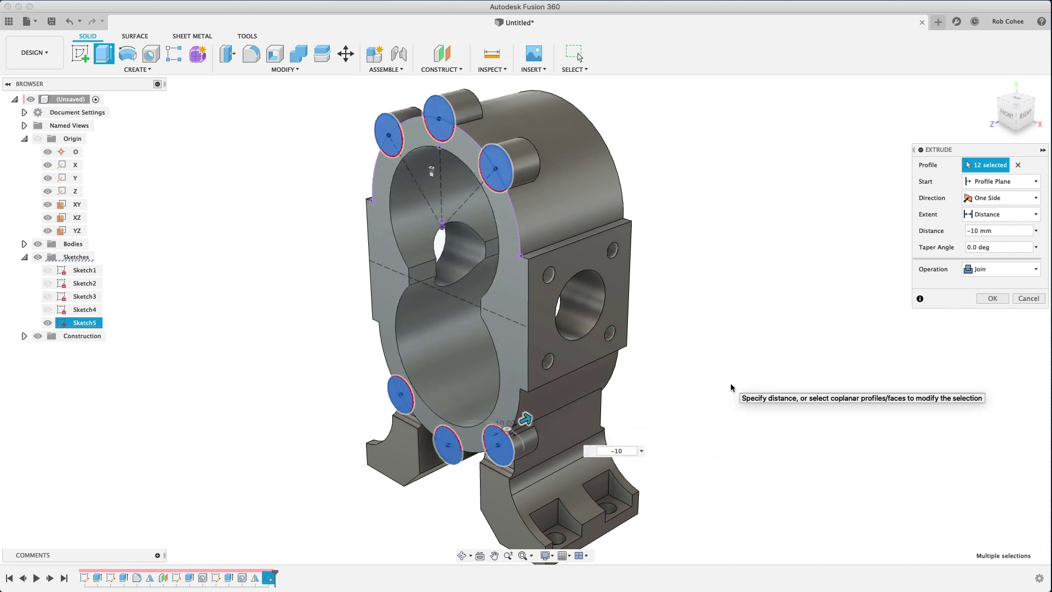
pyautogui.click(992, 298)
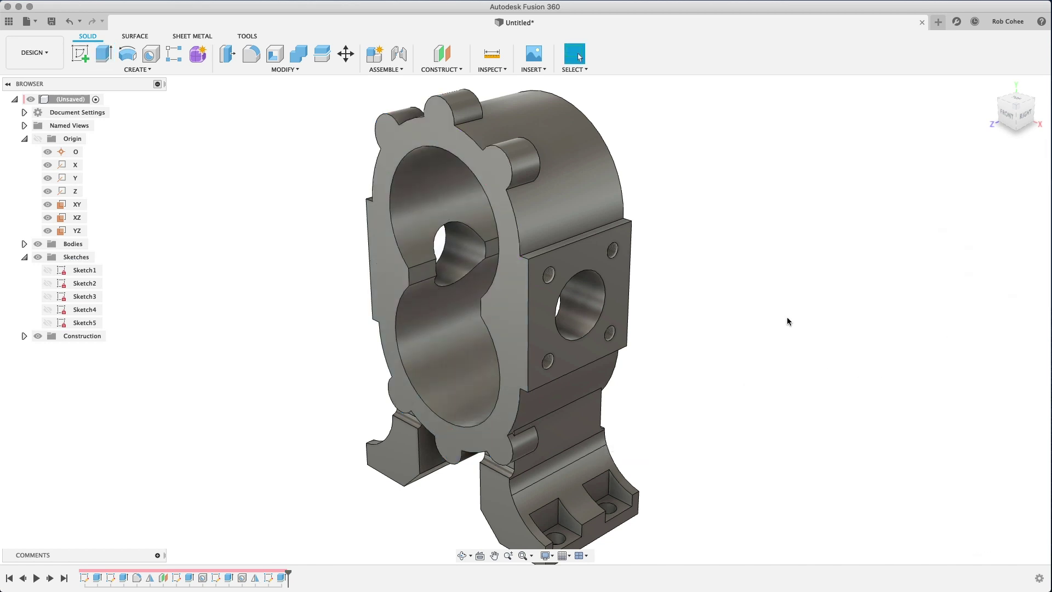
# - Select the six edges where the bosses meet the body for a fillet
pyautogui.moveTo(782, 326)
pyautogui.keyDown('shift'); pyautogui.mouseDown(button='middle')
pyautogui.moveTo(751, 354)
pyautogui.moveTo(766, 323)
pyautogui.moveTo(769, 334)
pyautogui.mouseUp(button='middle'); pyautogui.keyUp('shift')
pyautogui.press('f')
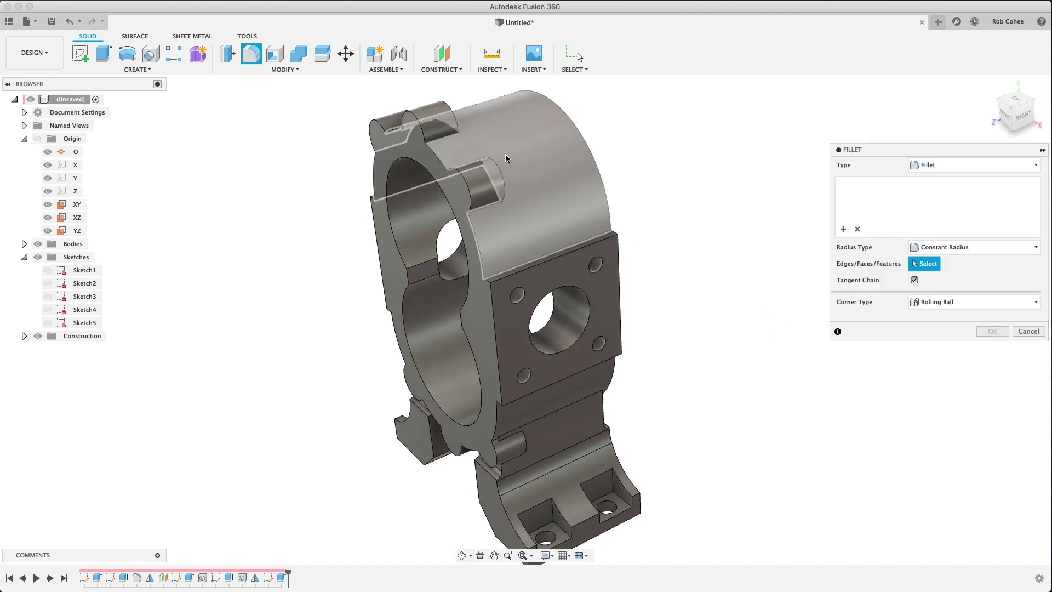
pyautogui.click(501, 156)
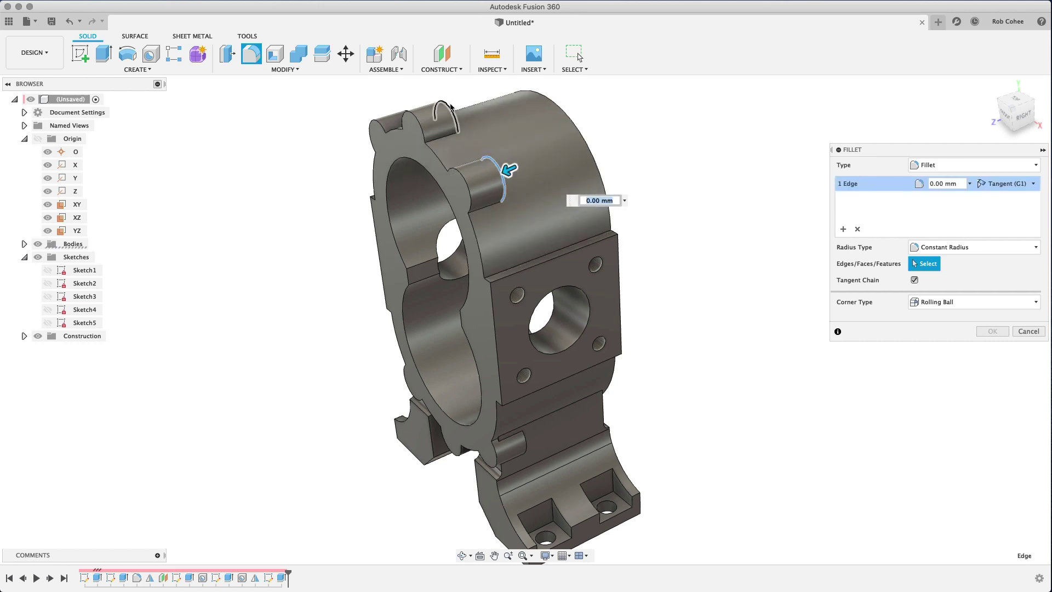
pyautogui.click(450, 107)
pyautogui.keyDown('shift'); pyautogui.moveTo(450, 107); pyautogui.dragTo(380, 114, button='middle'); pyautogui.keyUp('shift')
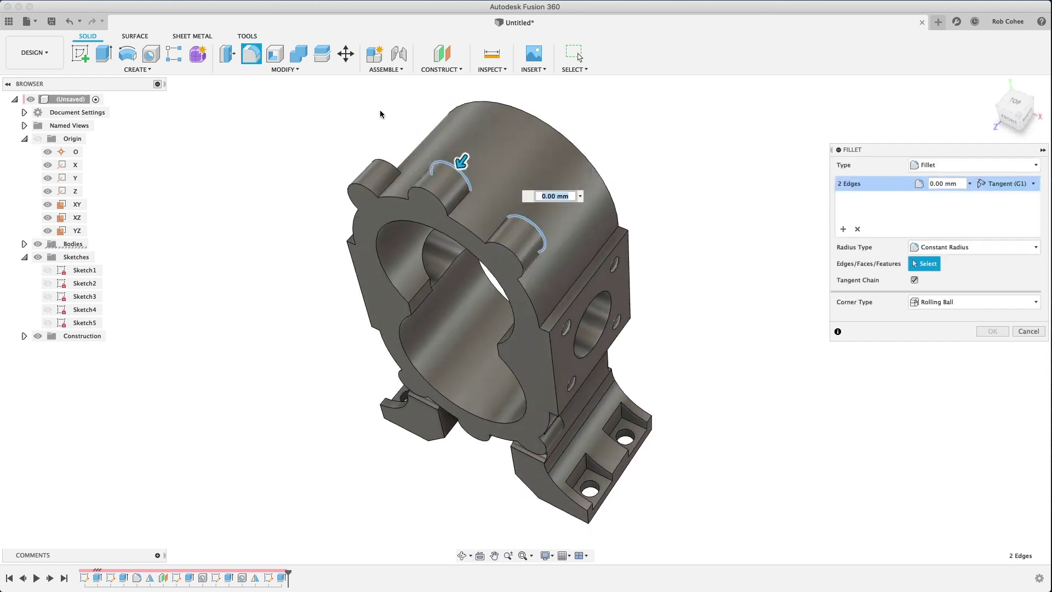
pyautogui.click(389, 163)
pyautogui.keyDown('shift'); pyautogui.moveTo(389, 163); pyautogui.dragTo(362, 147, button='middle'); pyautogui.keyUp('shift')
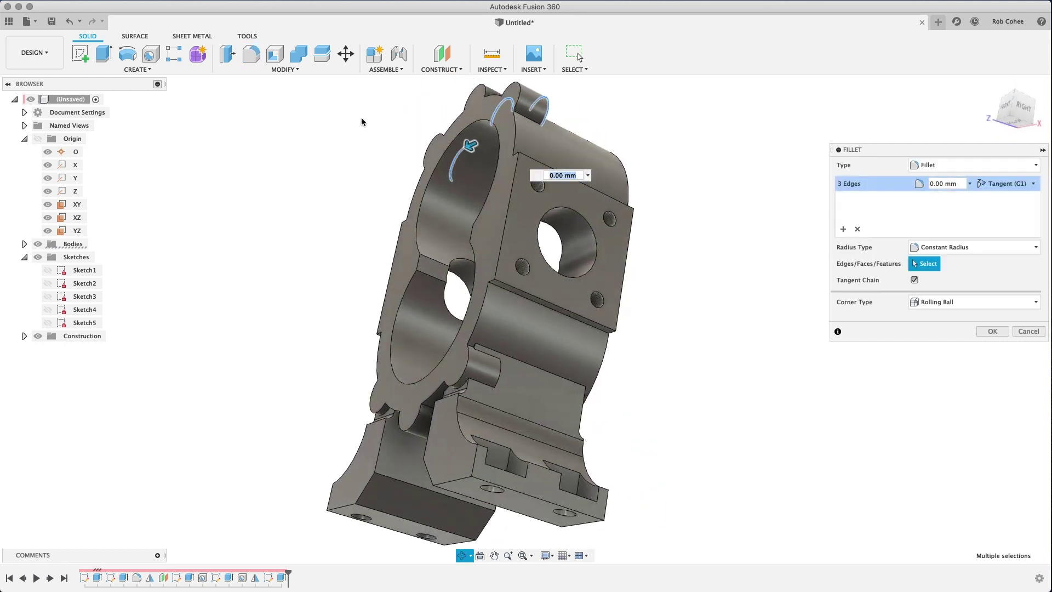
pyautogui.click(494, 382)
pyautogui.keyDown('shift'); pyautogui.moveTo(494, 382); pyautogui.dragTo(466, 244, button='middle'); pyautogui.keyUp('shift')
pyautogui.click(457, 259)
pyautogui.click(503, 300)
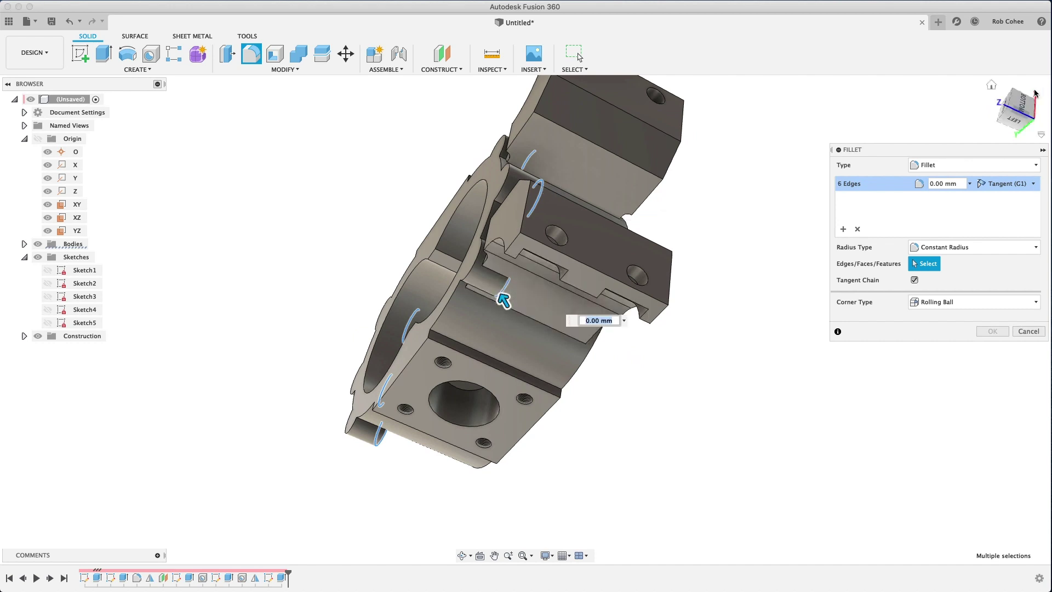
# - Set the fillet radius to 6 mm and apply it
pyautogui.click(991, 86)
pyautogui.click(945, 183)
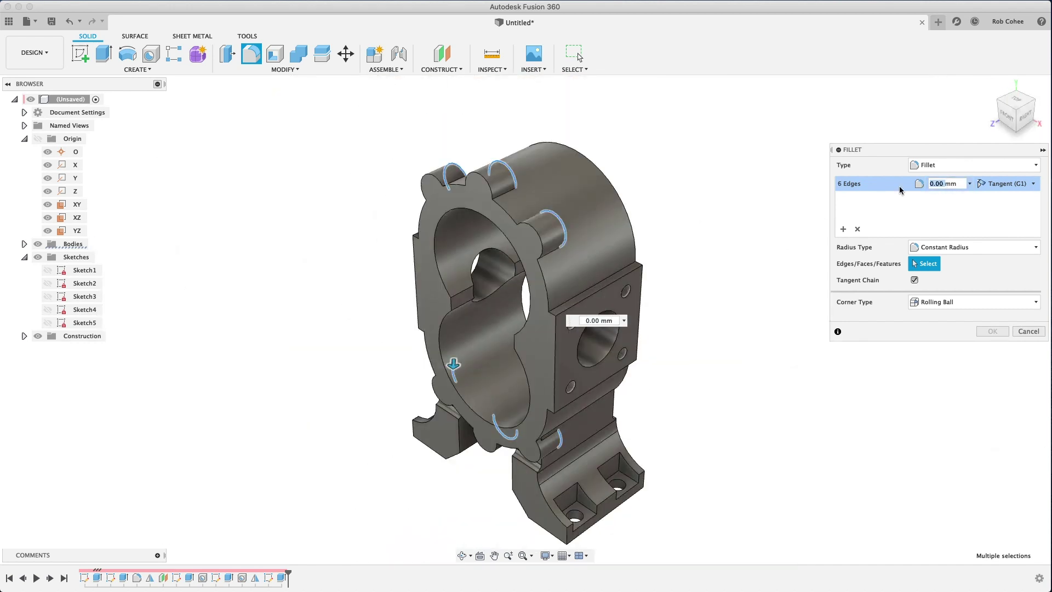
pyautogui.write('6')
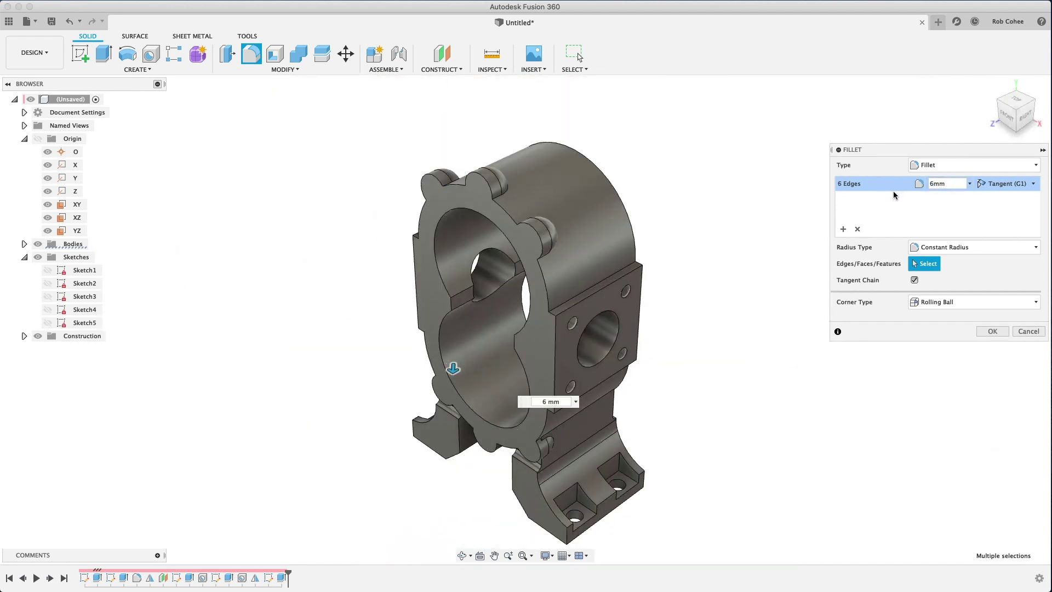
pyautogui.click(992, 332)
pyautogui.moveTo(777, 315)
pyautogui.keyDown('shift'); pyautogui.mouseDown(button='middle')
pyautogui.moveTo(740, 310)
pyautogui.moveTo(772, 312)
pyautogui.mouseUp(button='middle'); pyautogui.keyUp('shift')
pyautogui.press('Escape')
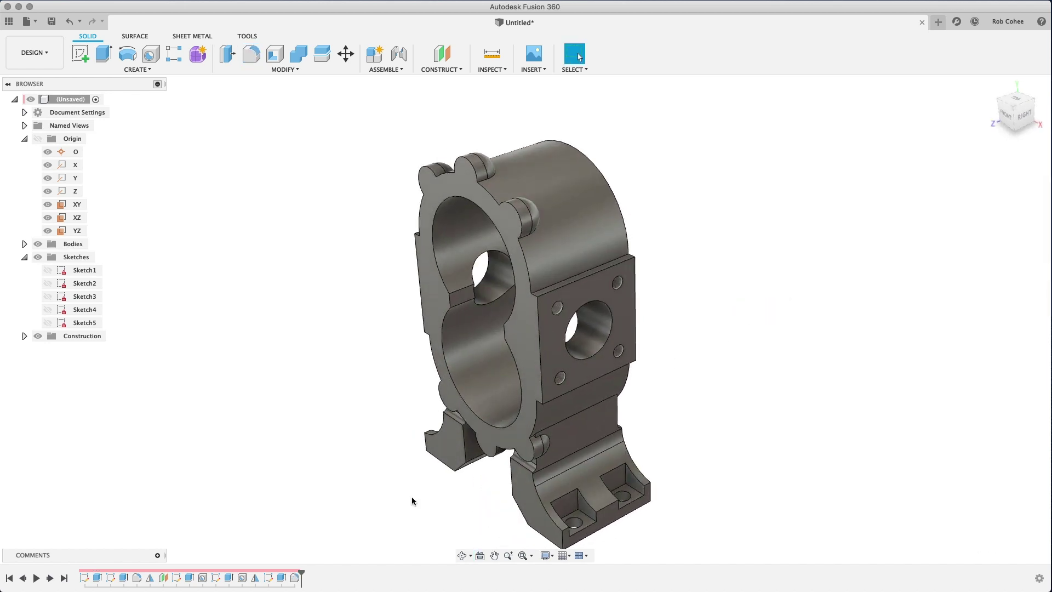
# - Edit the boss extrusion to a −12 mm distance
pyautogui.doubleClick(281, 579)
pyautogui.click(991, 226)
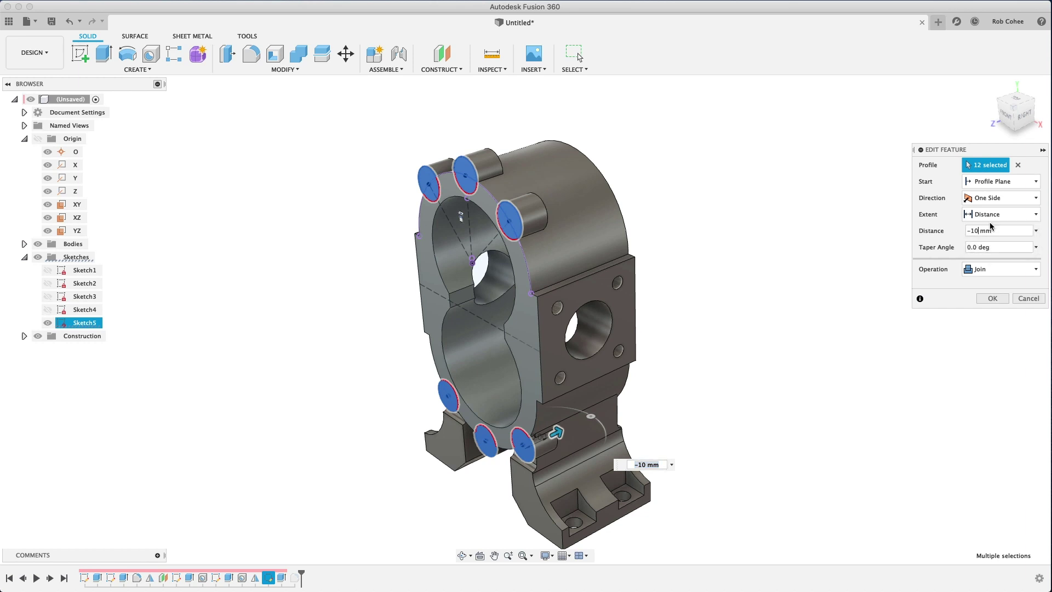
pyautogui.write('2')
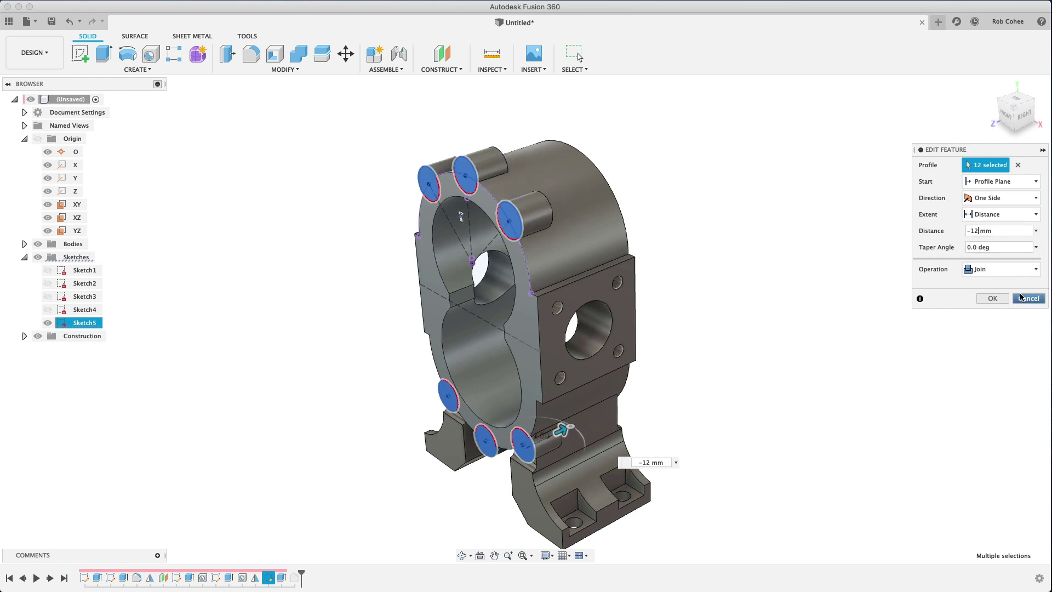
pyautogui.click(1022, 298)
# - Fillet the boss edge chains with a 6 mm radius
pyautogui.press('f')
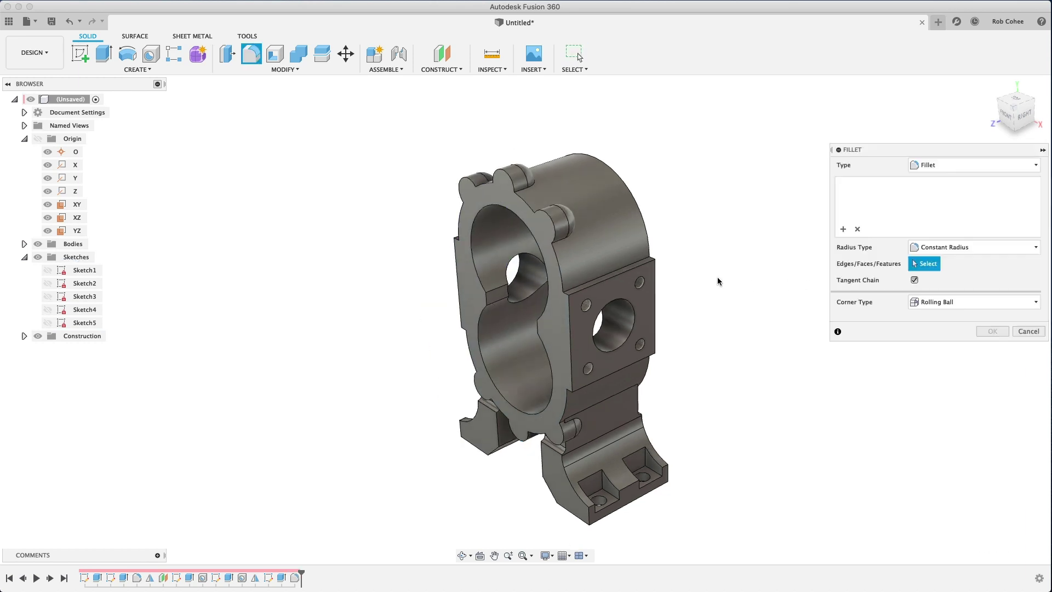
pyautogui.click(560, 245)
pyautogui.click(529, 186)
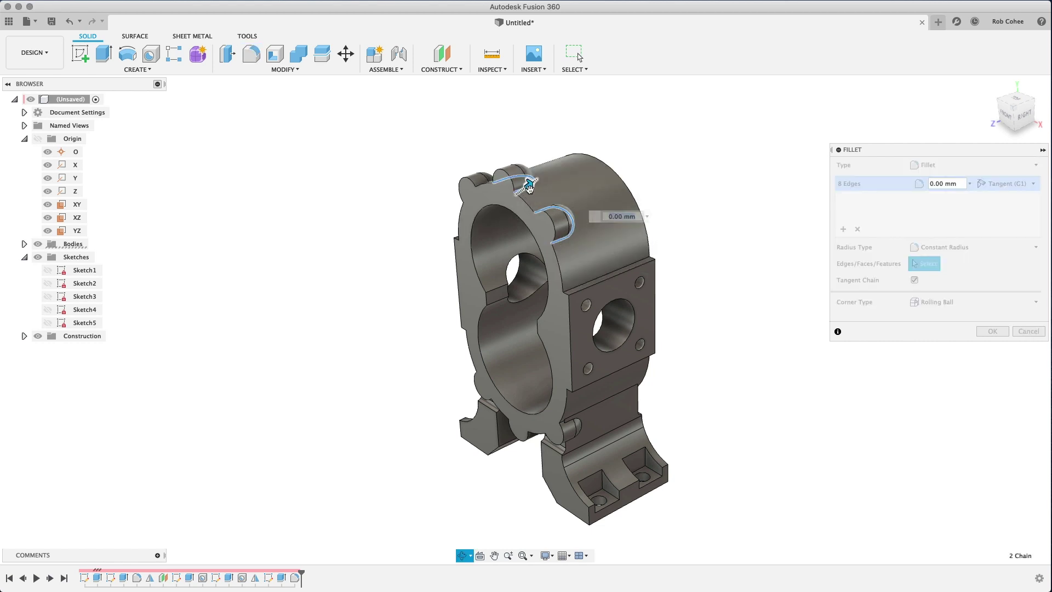
pyautogui.keyDown('shift'); pyautogui.moveTo(529, 186); pyautogui.dragTo(554, 311, button='middle'); pyautogui.keyUp('shift')
pyautogui.click(570, 257)
pyautogui.click(533, 284)
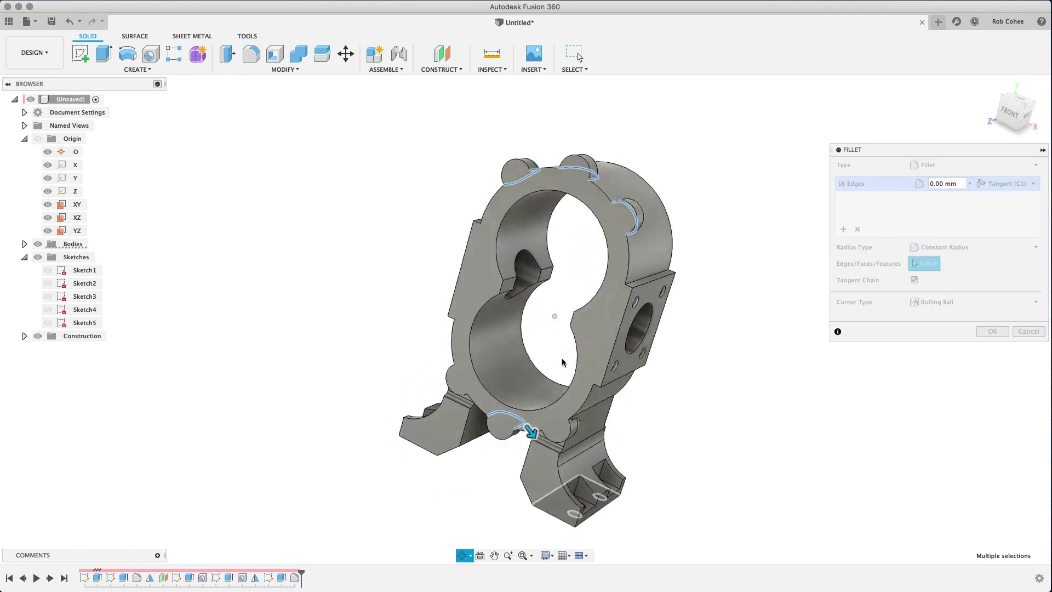
pyautogui.moveTo(719, 290)
pyautogui.keyDown('shift'); pyautogui.mouseDown(button='middle')
pyautogui.moveTo(639, 289)
pyautogui.moveTo(721, 277)
pyautogui.moveTo(699, 290)
pyautogui.mouseUp(button='middle'); pyautogui.keyUp('shift')
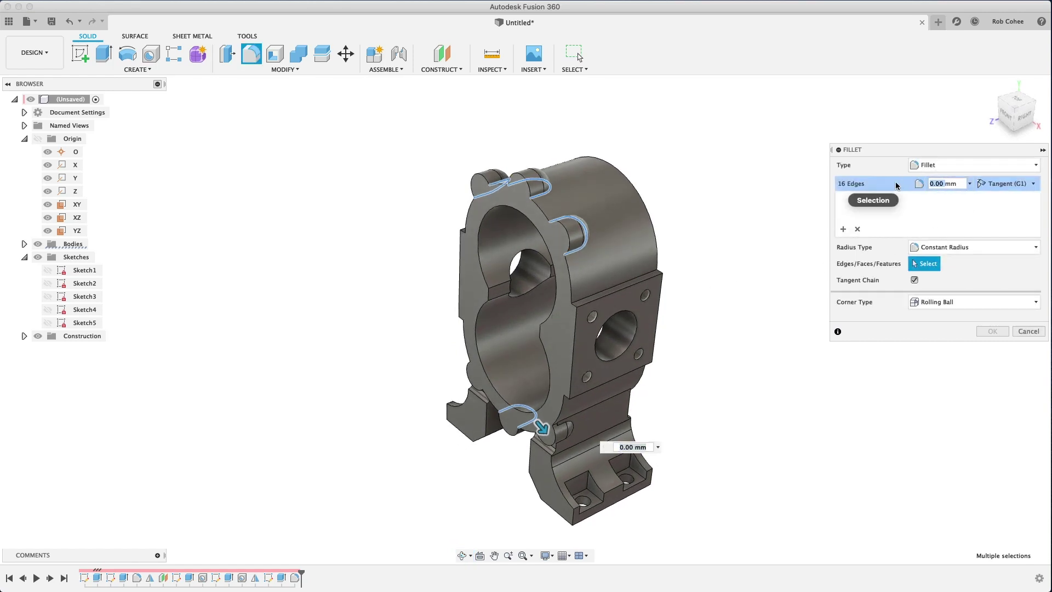
pyautogui.write('6')
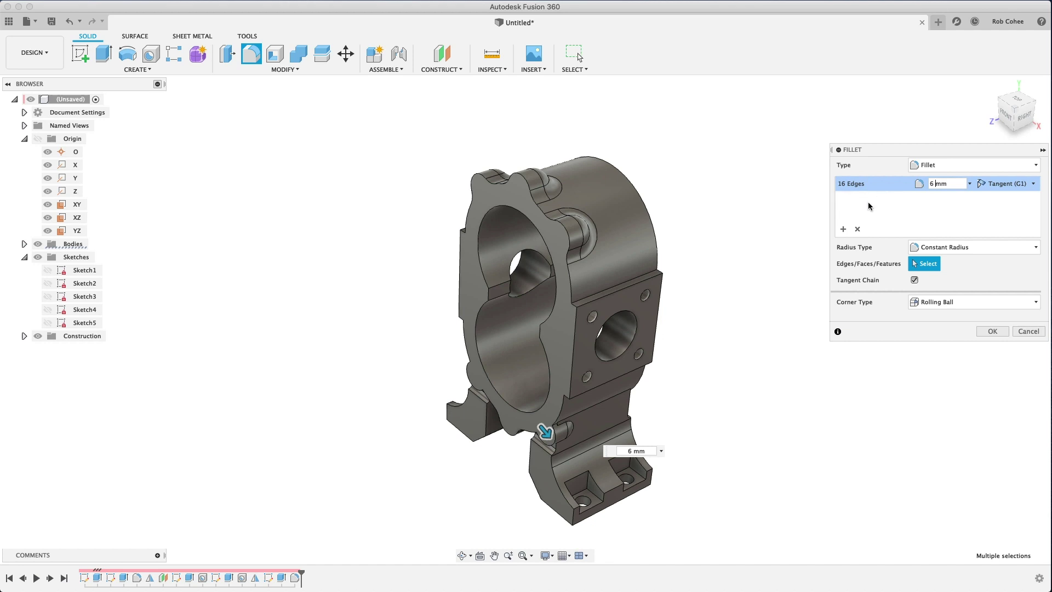
pyautogui.moveTo(670, 287)
pyautogui.keyDown('shift'); pyautogui.mouseDown(button='middle')
pyautogui.moveTo(664, 277)
pyautogui.moveTo(684, 270)
pyautogui.moveTo(678, 282)
pyautogui.mouseUp(button='middle'); pyautogui.keyUp('shift')
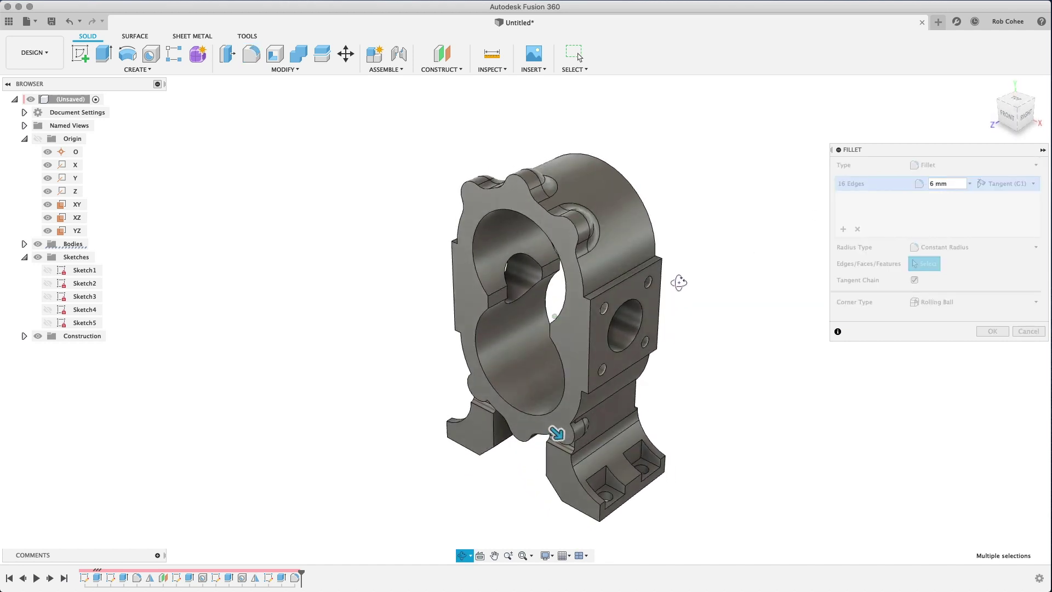
pyautogui.click(992, 331)
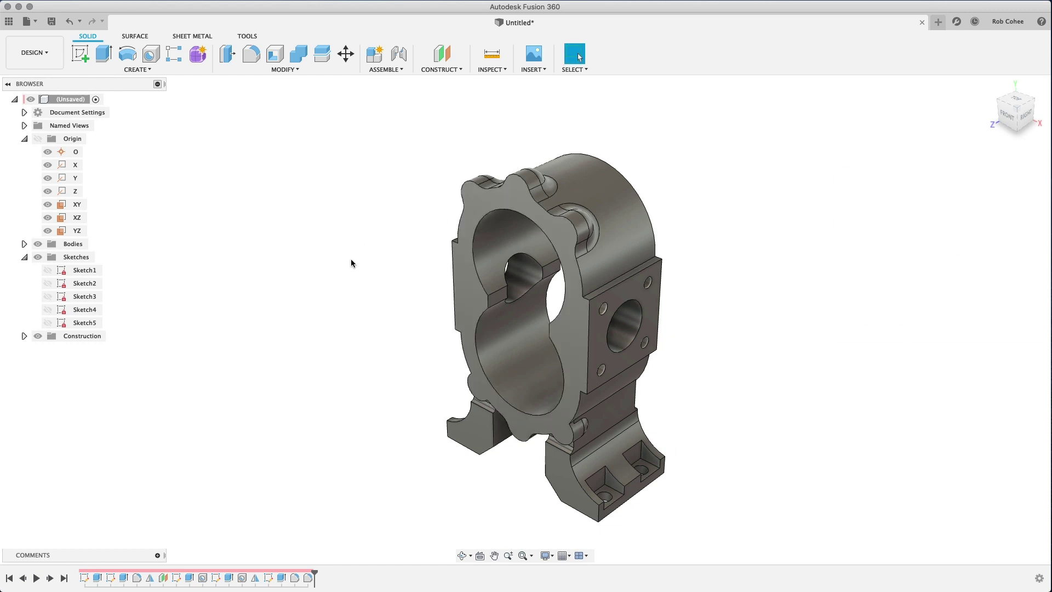
# - Show Sketch5 and place holes at the boss centre points
pyautogui.click(48, 322)
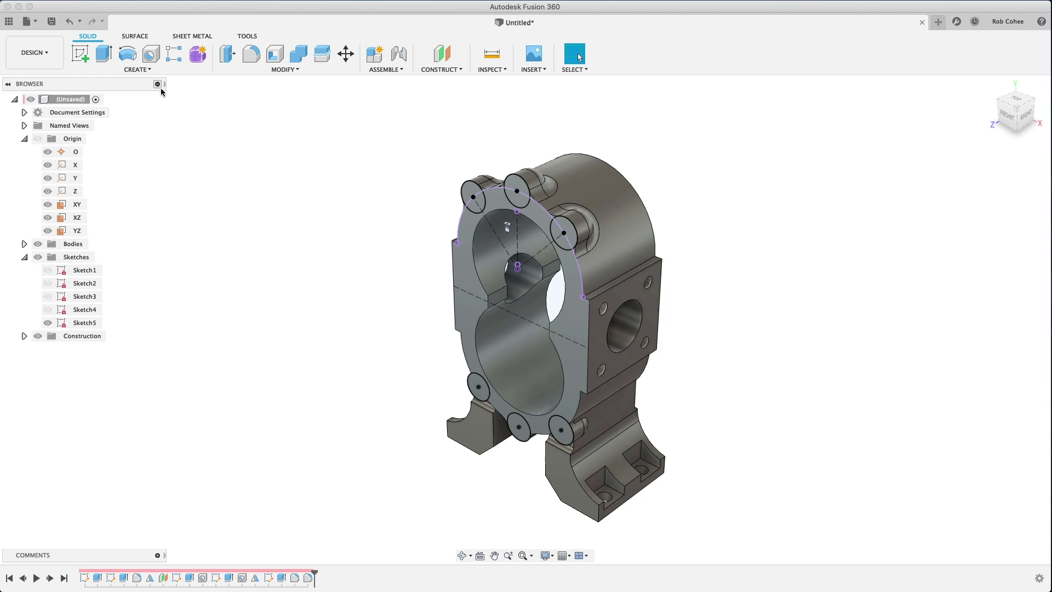
pyautogui.click(152, 54)
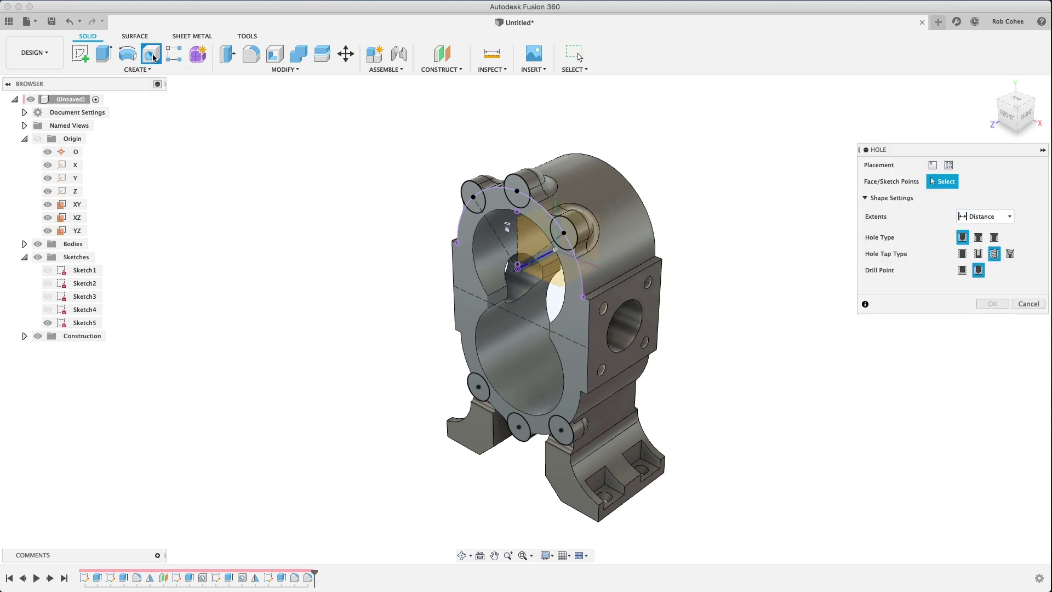
pyautogui.click(473, 196)
pyautogui.click(517, 191)
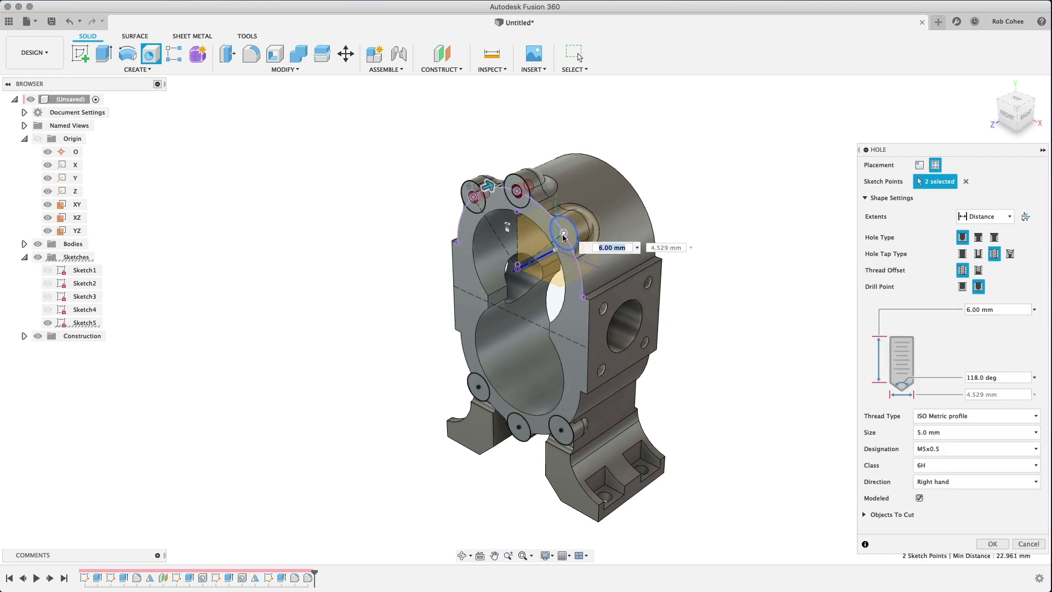
pyautogui.click(563, 235)
pyautogui.click(561, 431)
pyautogui.click(519, 427)
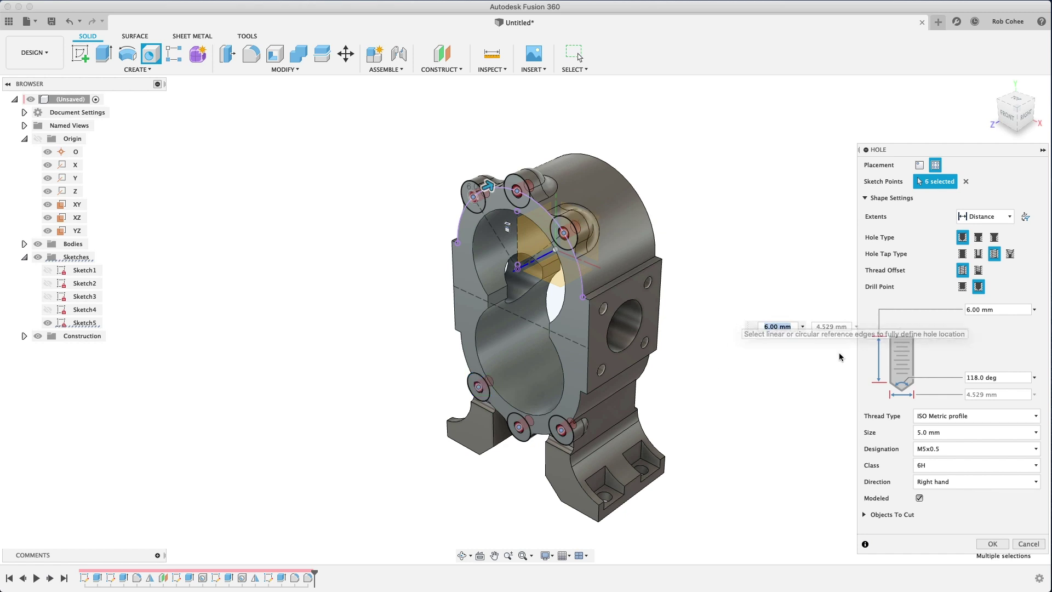
# - Make them 8.0 mm M8x1.25 tapped holes, then hide Sketch5
pyautogui.click(947, 438)
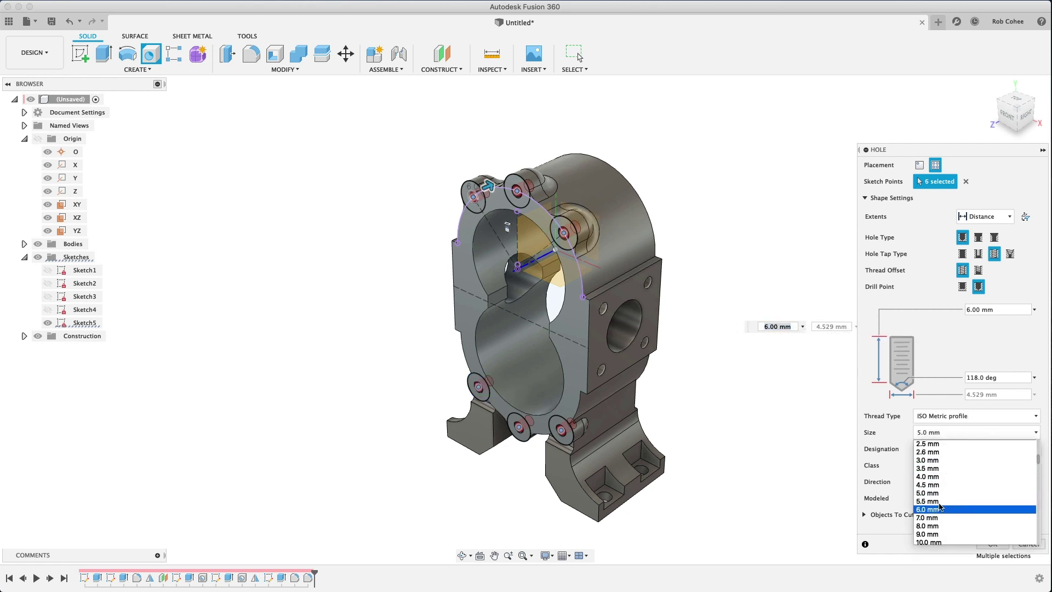
pyautogui.click(931, 525)
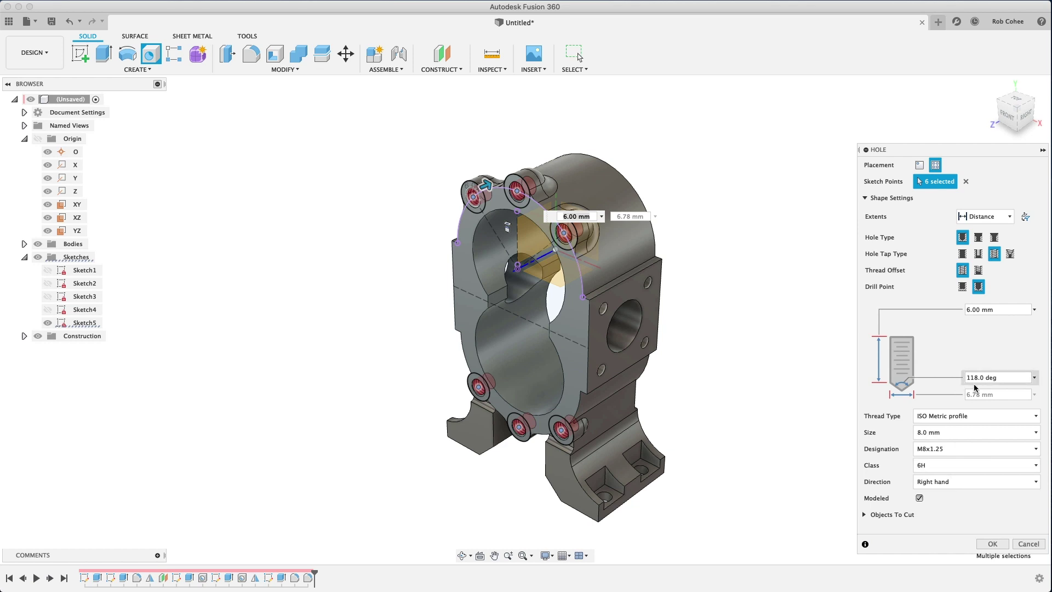
pyautogui.click(1000, 310)
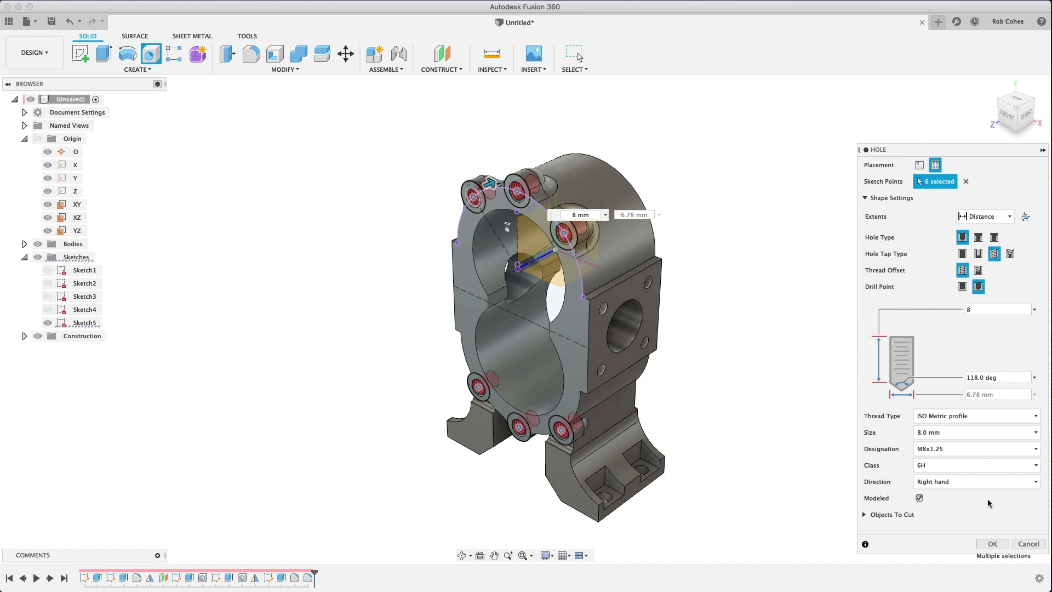
pyautogui.press('Return')
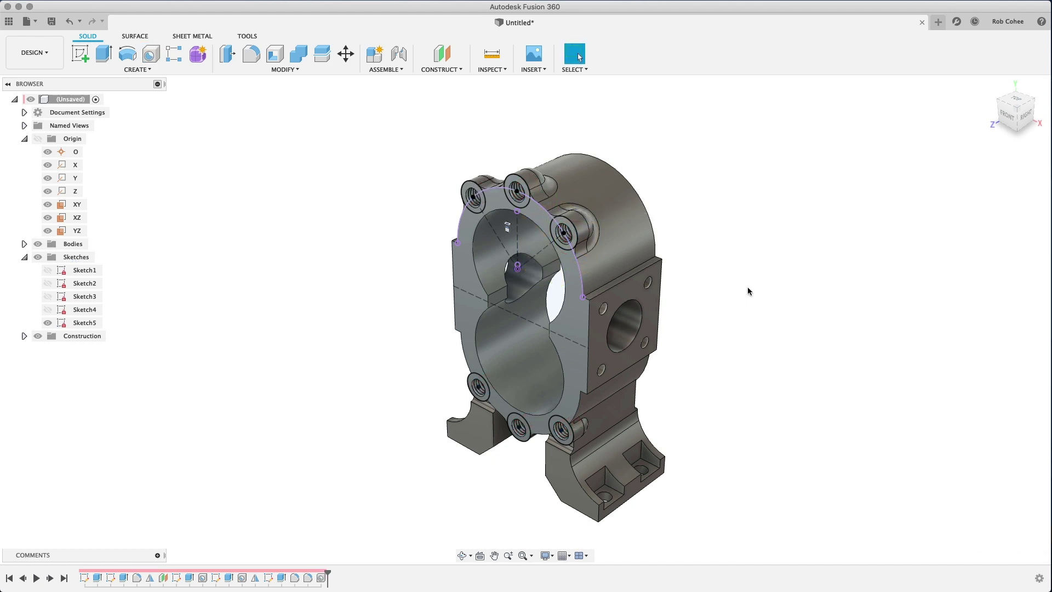
pyautogui.click(47, 327)
pyautogui.moveTo(246, 273)
pyautogui.keyDown('shift'); pyautogui.mouseDown(button='middle')
pyautogui.moveTo(251, 258)
pyautogui.moveTo(371, 277)
pyautogui.moveTo(371, 249)
pyautogui.moveTo(377, 267)
pyautogui.mouseUp(button='middle'); pyautogui.keyUp('shift')
# - Start a Mirror and select Extrude5 plus the three following timeline features
pyautogui.press('s')
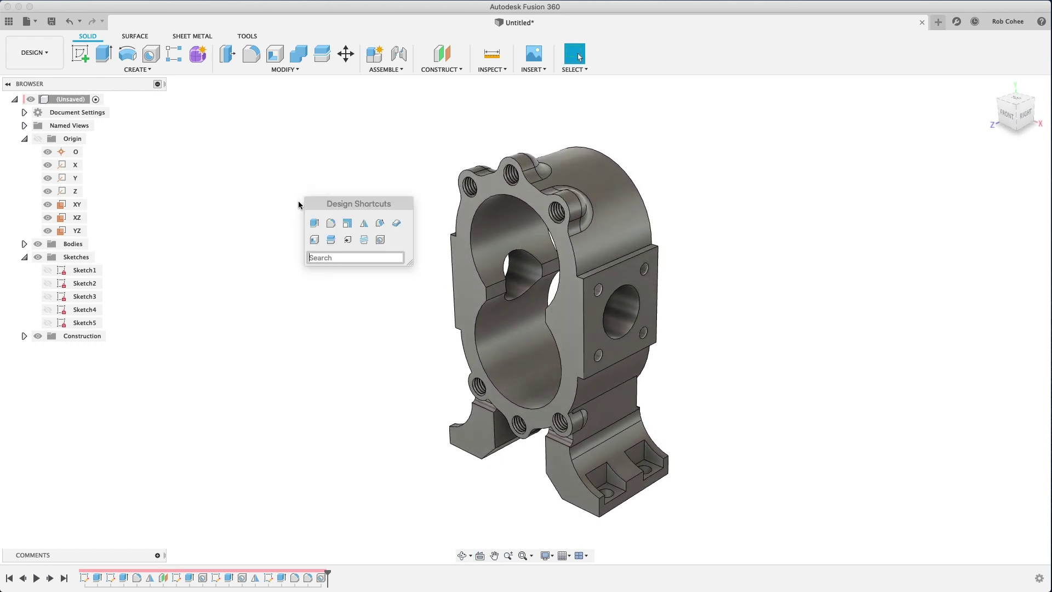
pyautogui.click(365, 223)
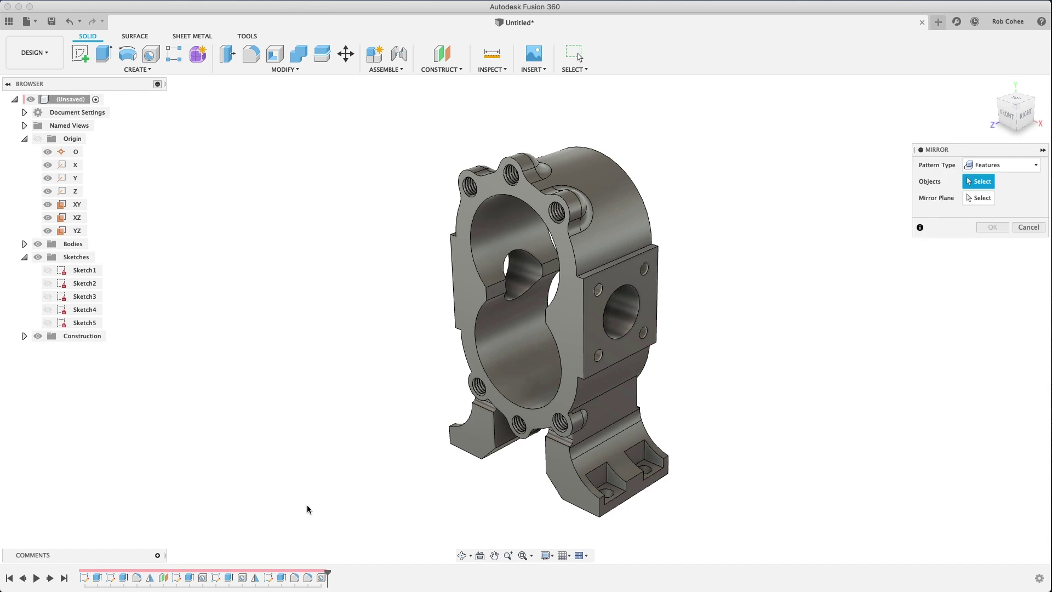
pyautogui.click(281, 577)
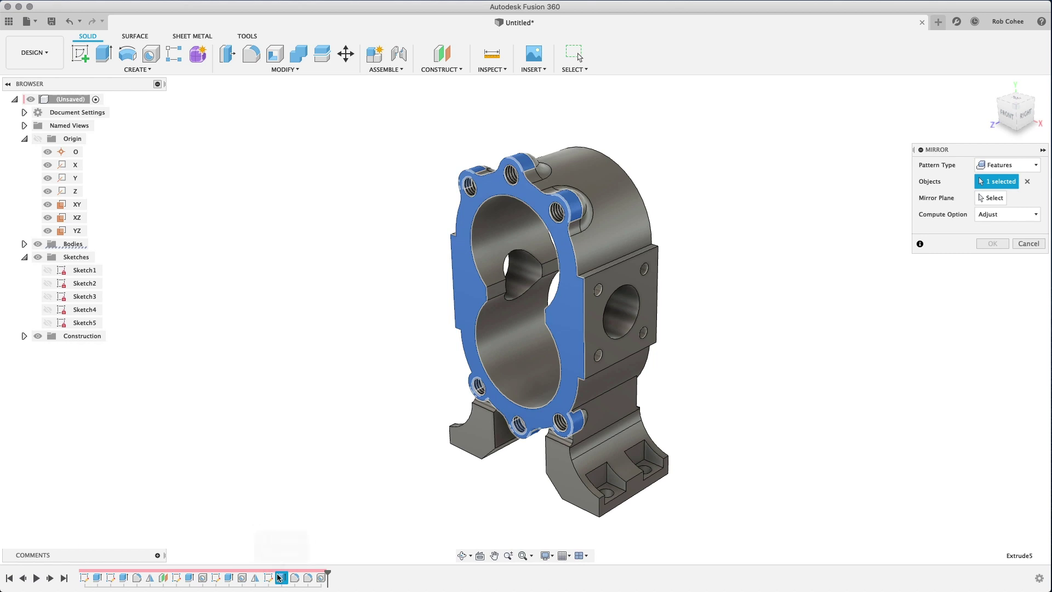
pyautogui.keyDown('shift'); pyautogui.click(307, 578); pyautogui.keyUp('shift')
pyautogui.keyDown('shift'); pyautogui.click(321, 578); pyautogui.keyUp('shift')
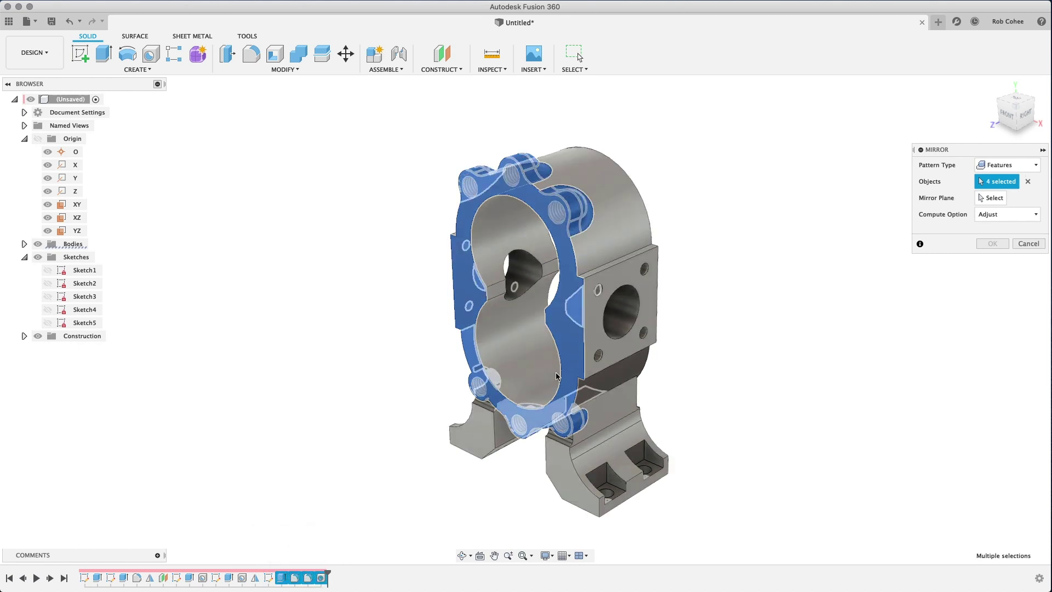
# - Mirror the selected features across the XY plane onto the opposite ring face
pyautogui.click(987, 200)
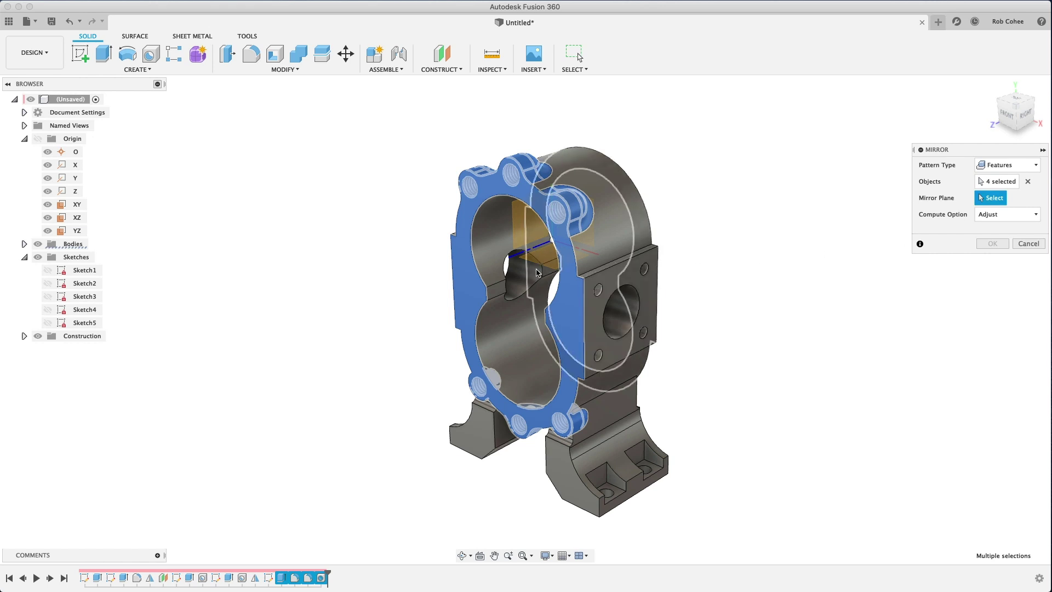
pyautogui.click(536, 272)
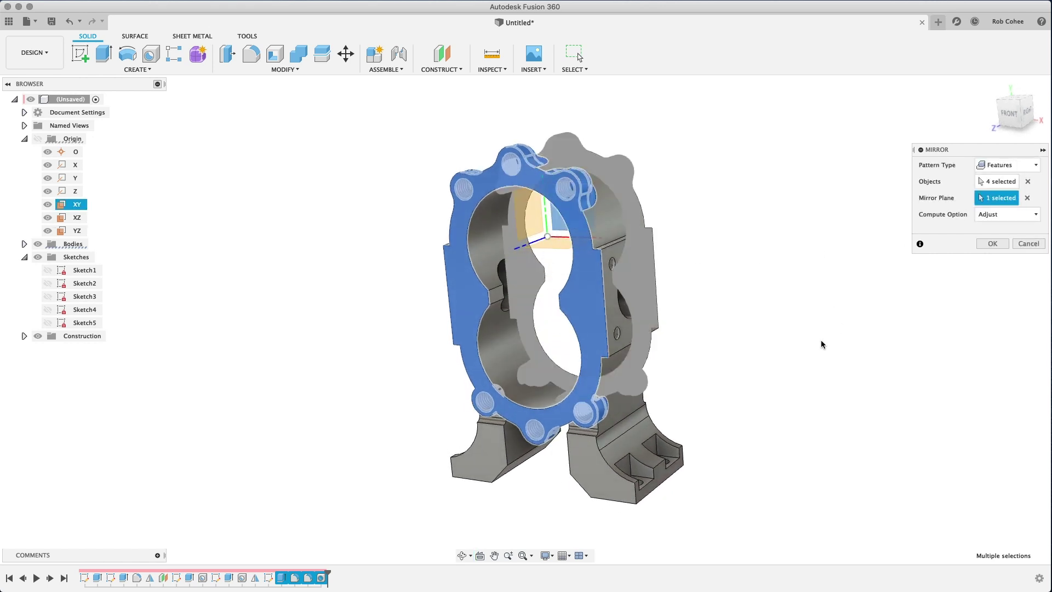
pyautogui.keyDown('shift'); pyautogui.moveTo(821, 344); pyautogui.dragTo(721, 340, button='middle'); pyautogui.keyUp('shift')
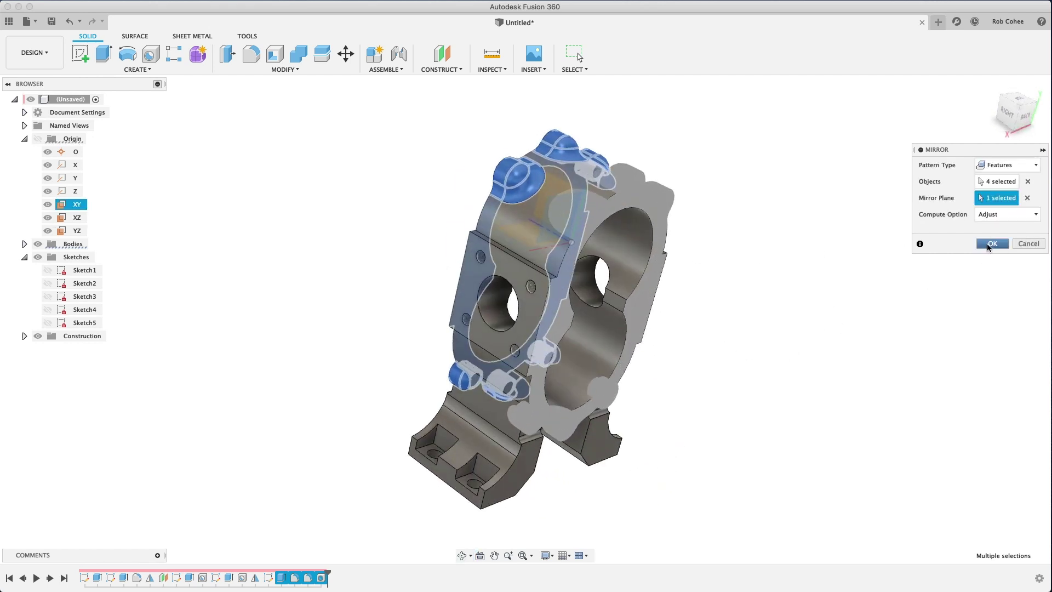
pyautogui.click(989, 246)
pyautogui.moveTo(813, 332)
pyautogui.keyDown('shift'); pyautogui.mouseDown(button='middle')
pyautogui.moveTo(793, 307)
pyautogui.moveTo(815, 317)
pyautogui.mouseUp(button='middle'); pyautogui.keyUp('shift')
pyautogui.moveTo(1013, 124)
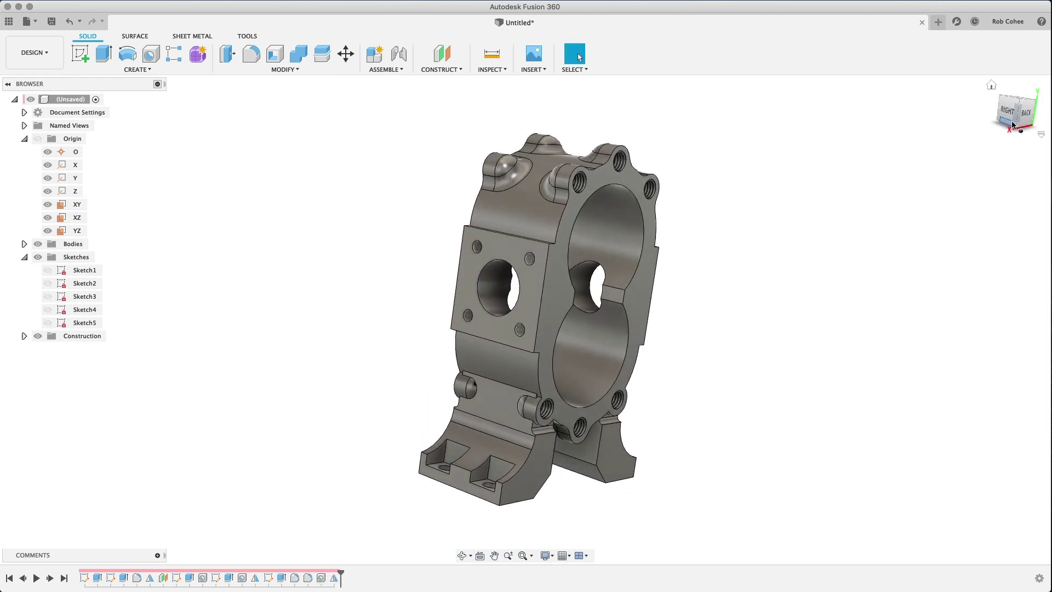
pyautogui.click(992, 86)
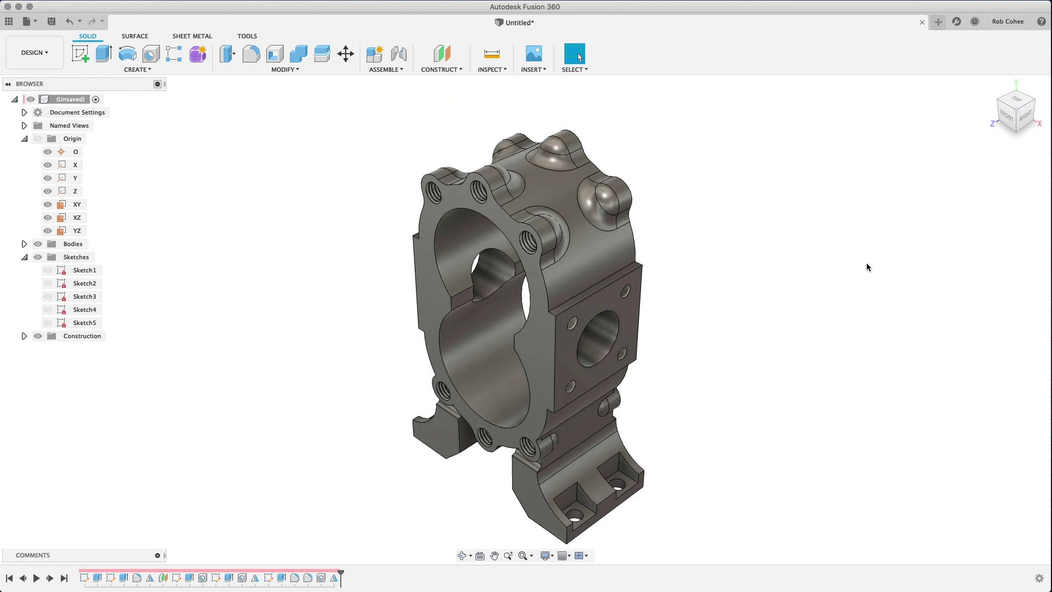
# - Start a fillet on the square pad's top and lower edges
pyautogui.press('f')
pyautogui.click(594, 286)
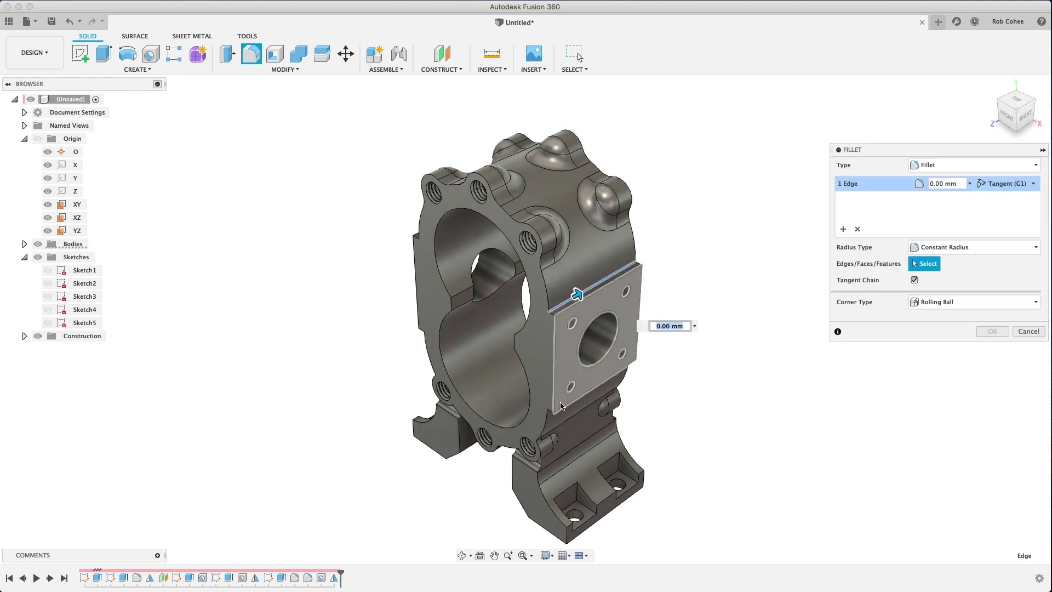
pyautogui.click(560, 404)
pyautogui.click(572, 439)
pyautogui.keyDown('shift'); pyautogui.moveTo(564, 418); pyautogui.dragTo(669, 394, button='middle'); pyautogui.keyUp('shift')
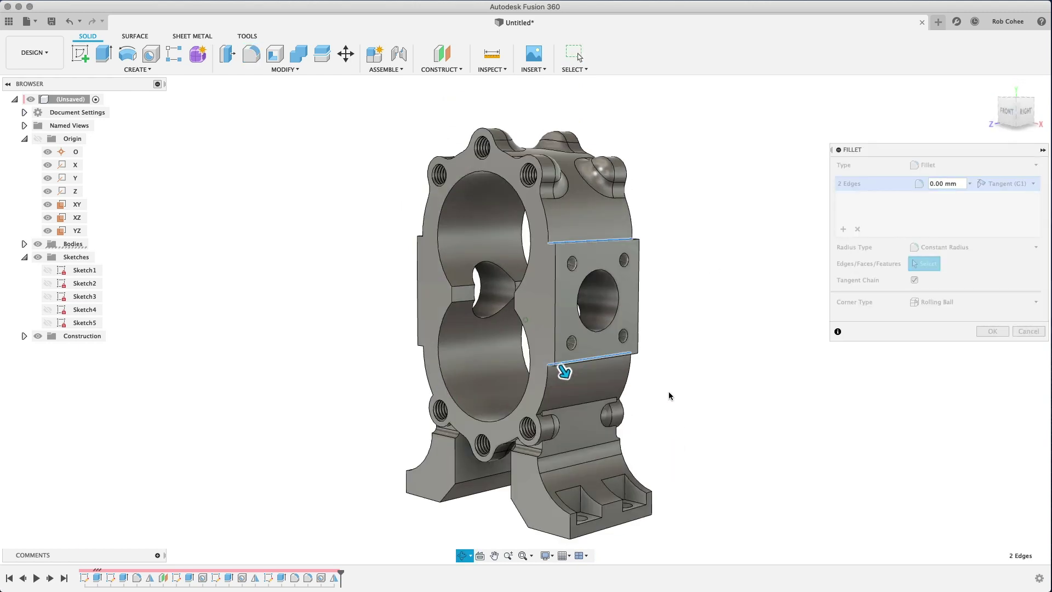
pyautogui.scroll(5, 609, 523)
pyautogui.keyDown('shift'); pyautogui.moveTo(610, 524); pyautogui.dragTo(580, 378, button='middle'); pyautogui.keyUp('shift')
# - Add the pocket edge chains and hole edge to the first set at 2 mm radius
pyautogui.click(597, 384)
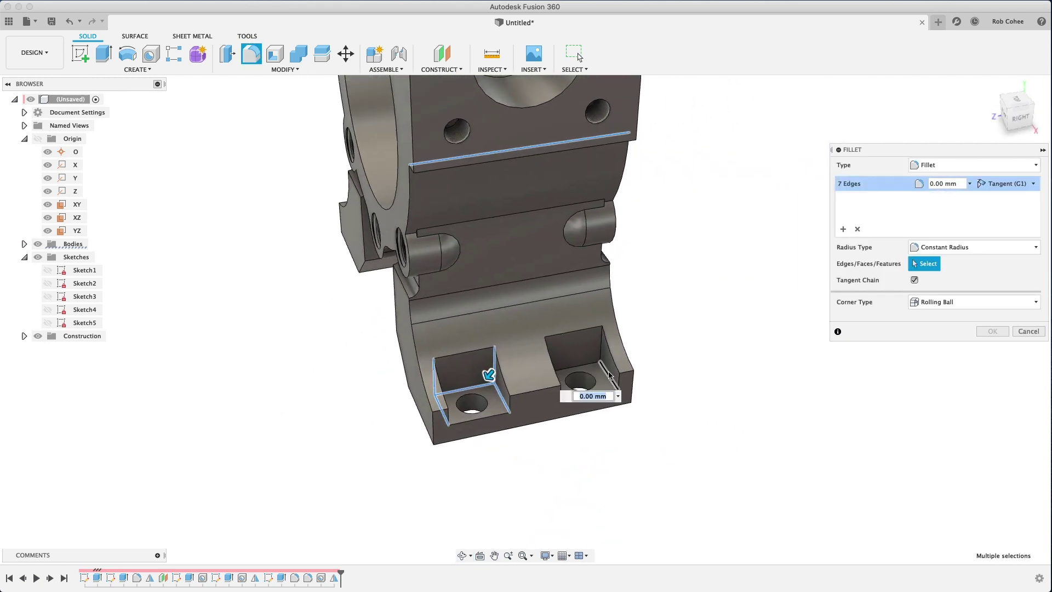
pyautogui.click(588, 368)
pyautogui.click(545, 363)
pyautogui.keyDown('shift'); pyautogui.moveTo(545, 363); pyautogui.dragTo(450, 317, button='middle'); pyautogui.keyUp('shift')
pyautogui.click(406, 305)
pyautogui.click(341, 339)
pyautogui.click(947, 183)
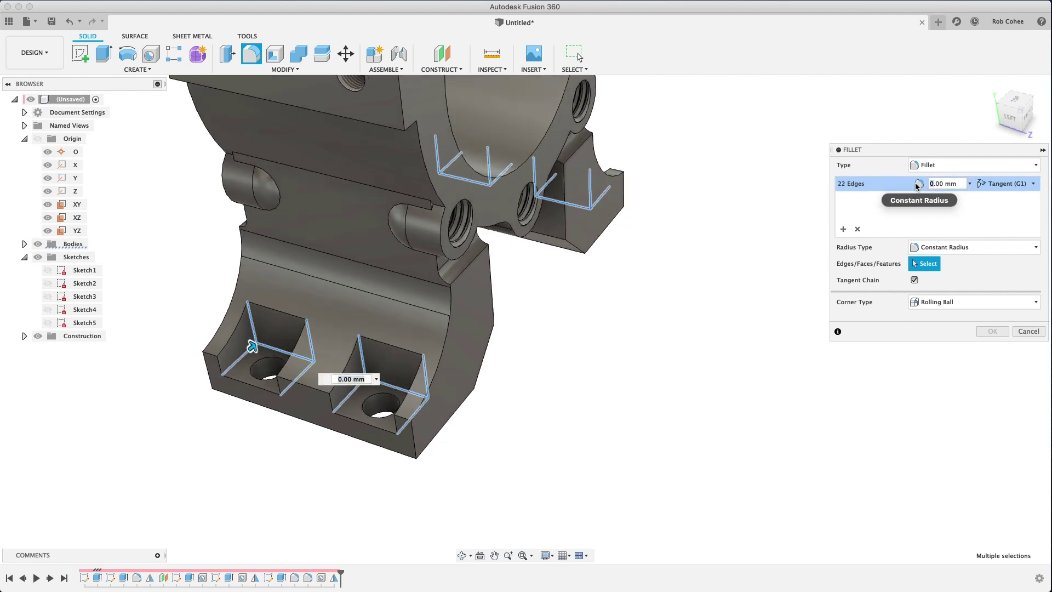
pyautogui.write('2')
# - Add the remaining base pocket edges as a second 1 mm set and create the fillet
pyautogui.keyDown('shift'); pyautogui.moveTo(719, 391); pyautogui.dragTo(742, 400, button='middle'); pyautogui.keyUp('shift')
pyautogui.click(653, 341)
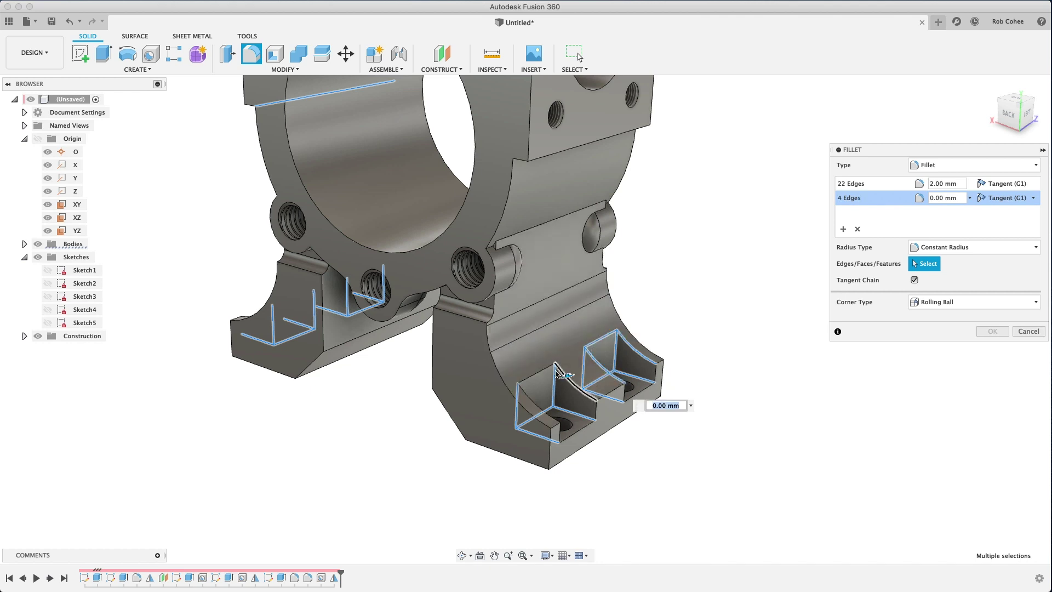
pyautogui.keyDown('shift'); pyautogui.moveTo(635, 402); pyautogui.dragTo(529, 362, button='middle'); pyautogui.keyUp('shift')
pyautogui.click(495, 346)
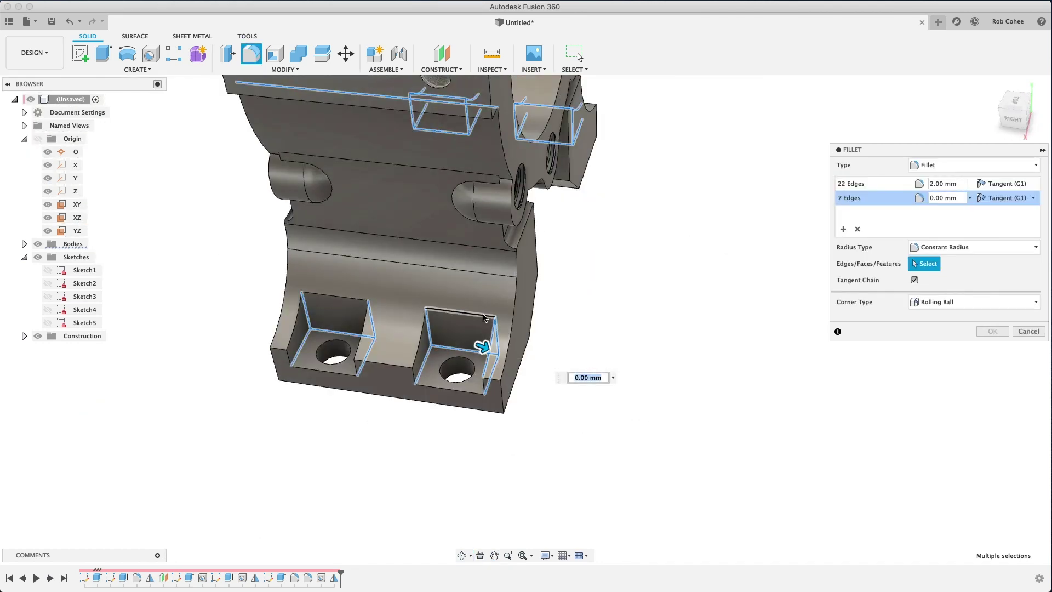
pyautogui.click(353, 306)
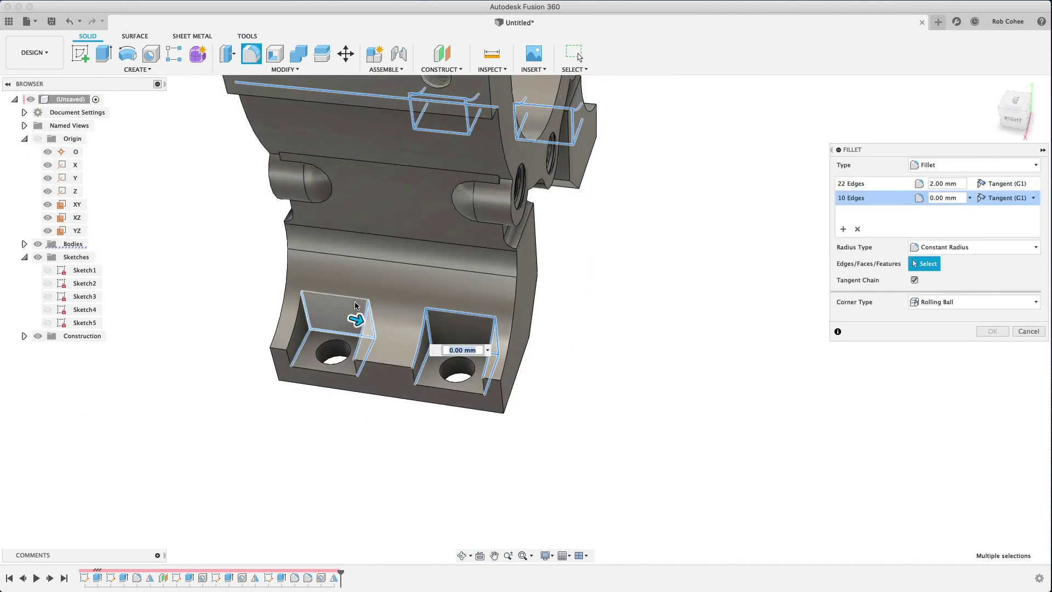
pyautogui.click(299, 313)
pyautogui.click(299, 312)
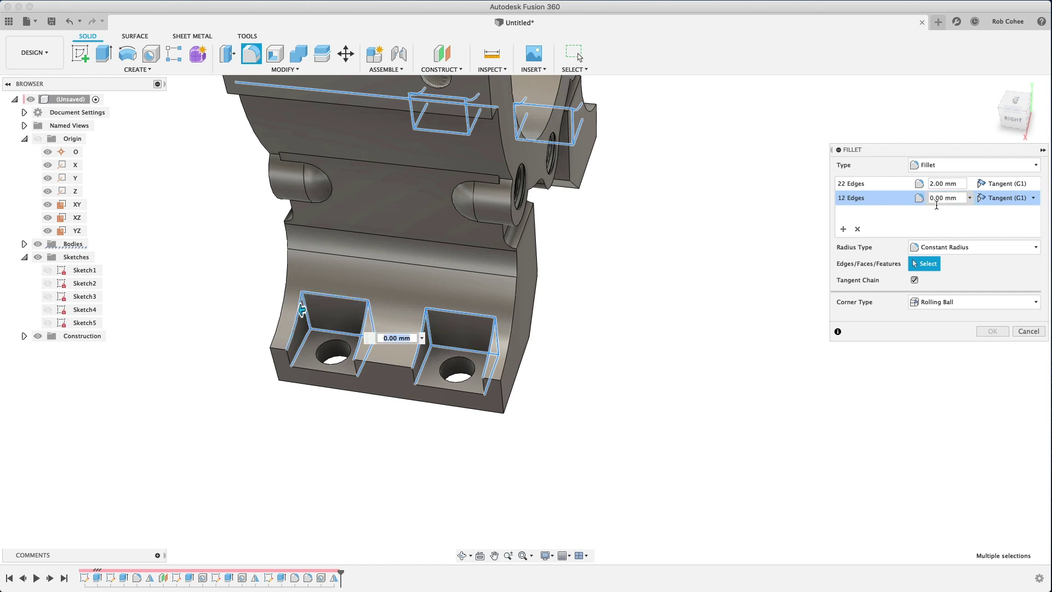
pyautogui.write('1')
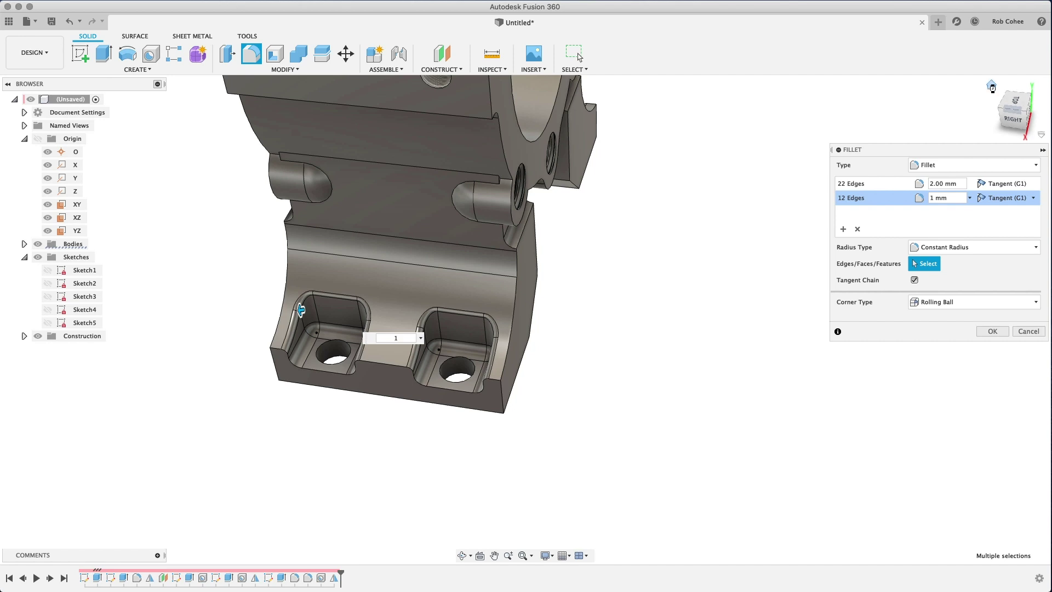
pyautogui.click(990, 88)
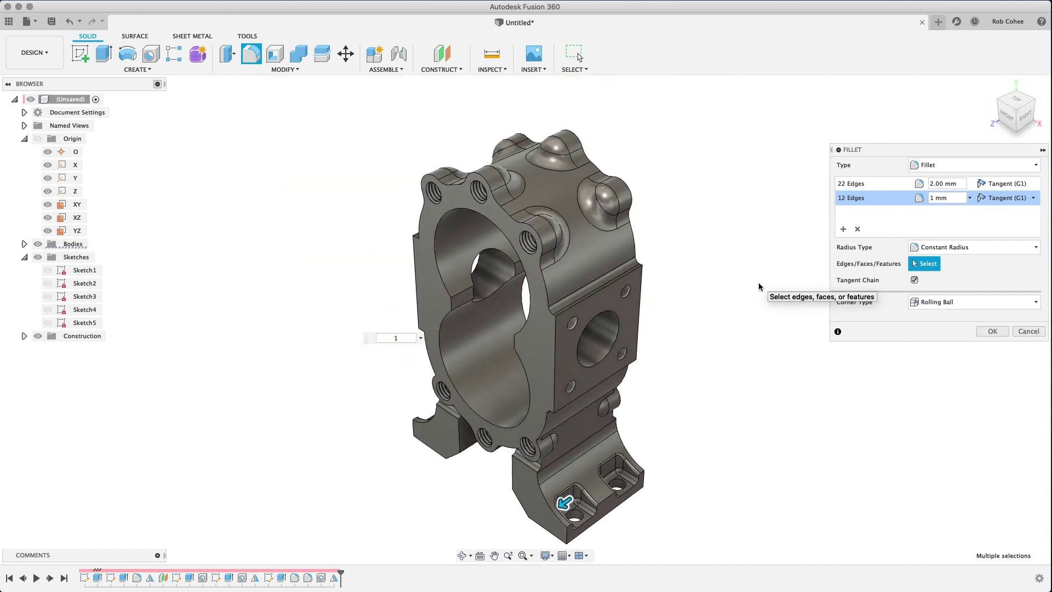
pyautogui.press('Return')
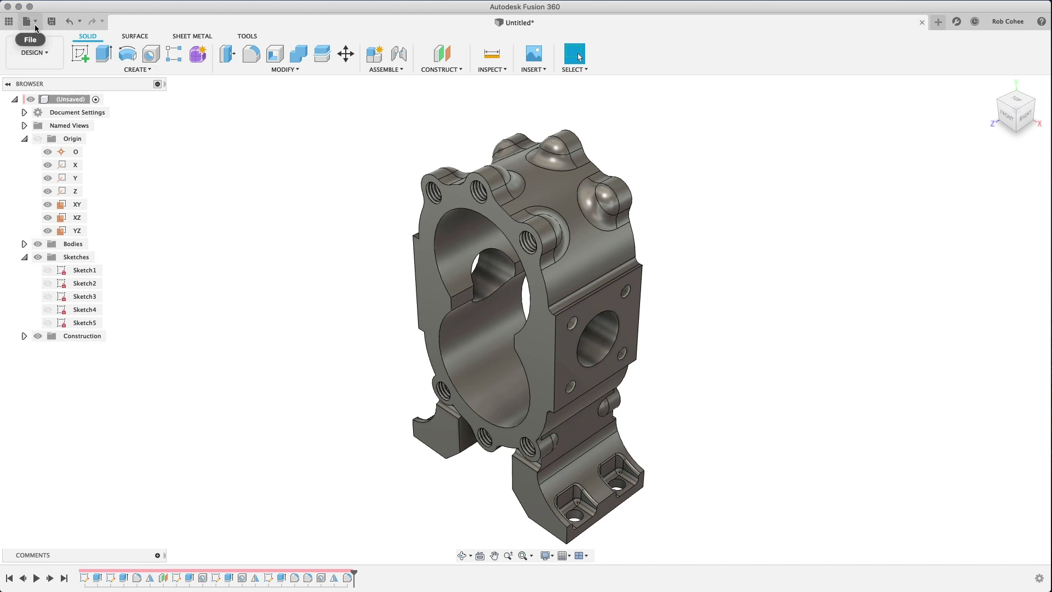
# - Save the design as 'Main Body'
pyautogui.click(51, 21)
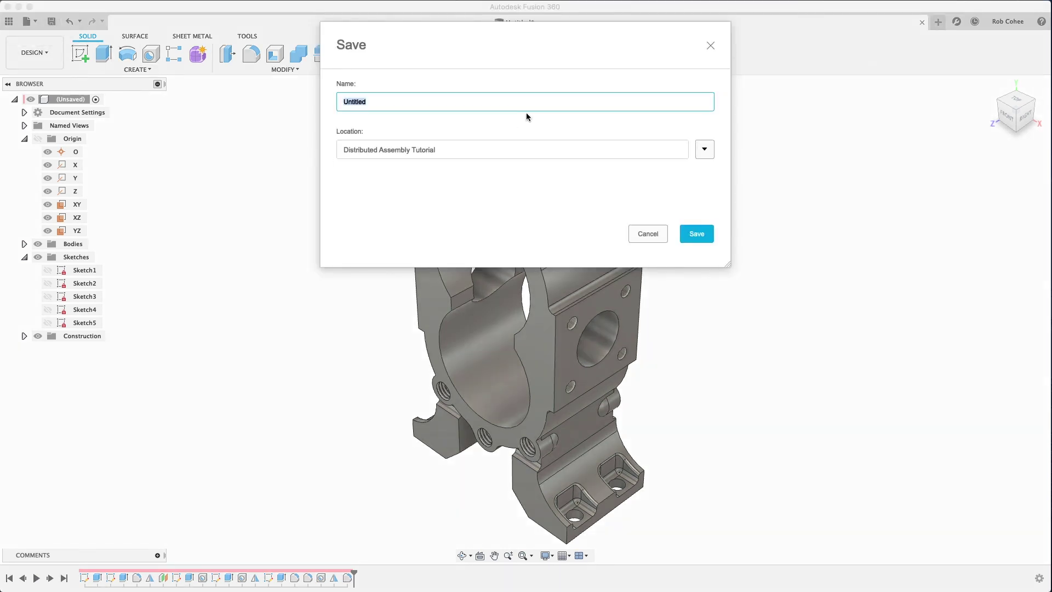
pyautogui.write('Main Body')
pyautogui.click(700, 235)
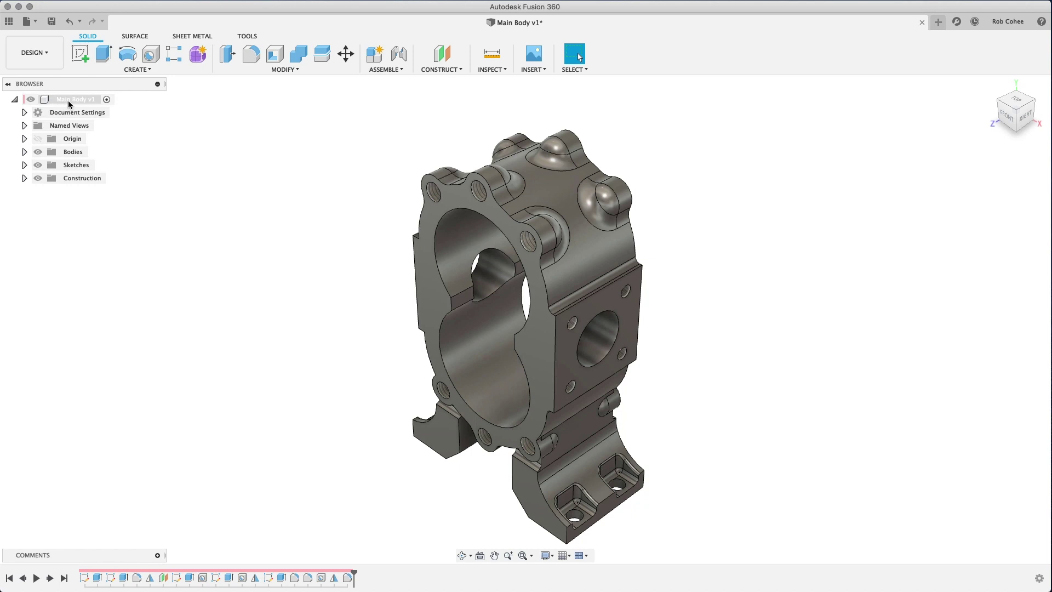
# - Assign Steel as the body's physical material
pyautogui.rightClick(68, 101)
pyautogui.click(619, 118)
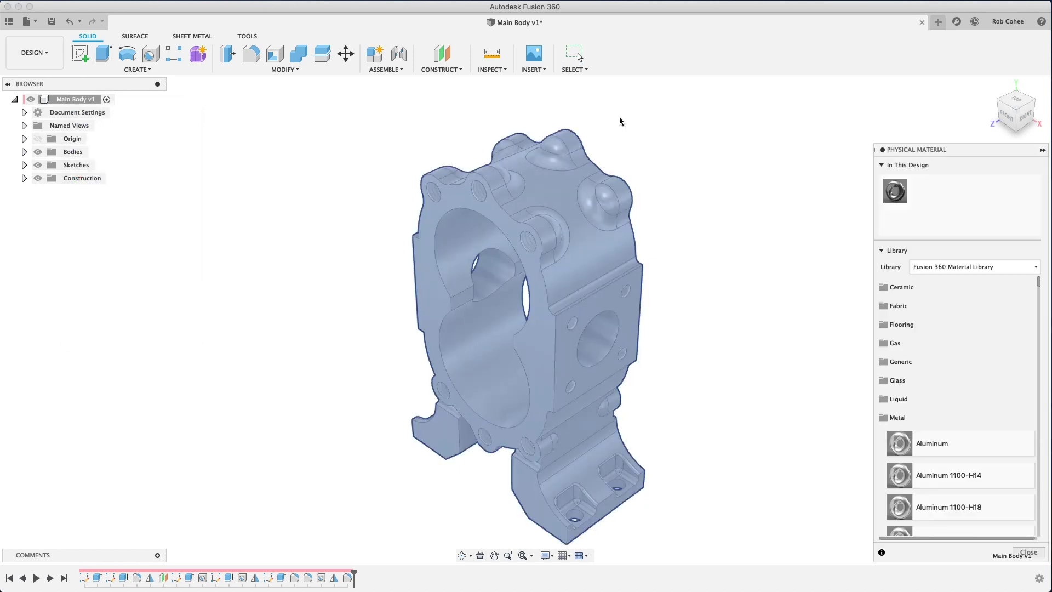
pyautogui.scroll(-4, 898, 373)
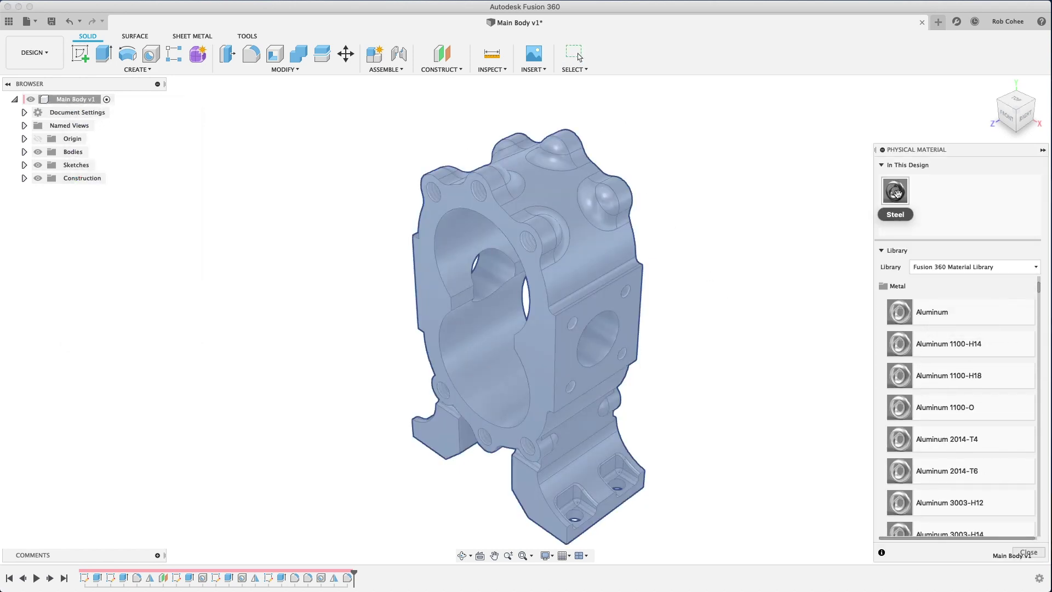
pyautogui.moveTo(895, 191); pyautogui.dragTo(660, 252)
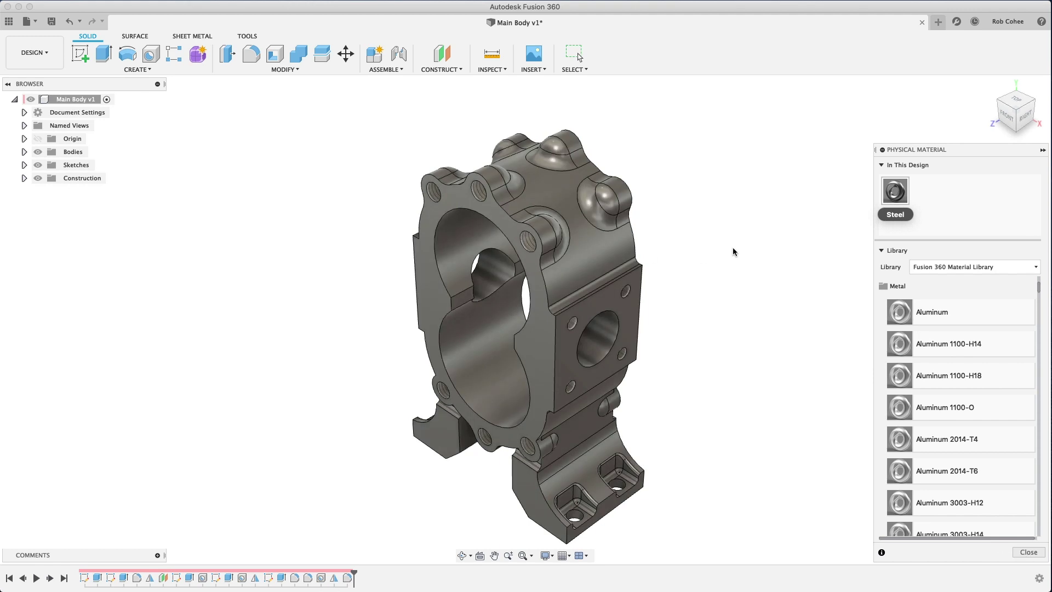
pyautogui.click(1028, 552)
pyautogui.rightClick(67, 100)
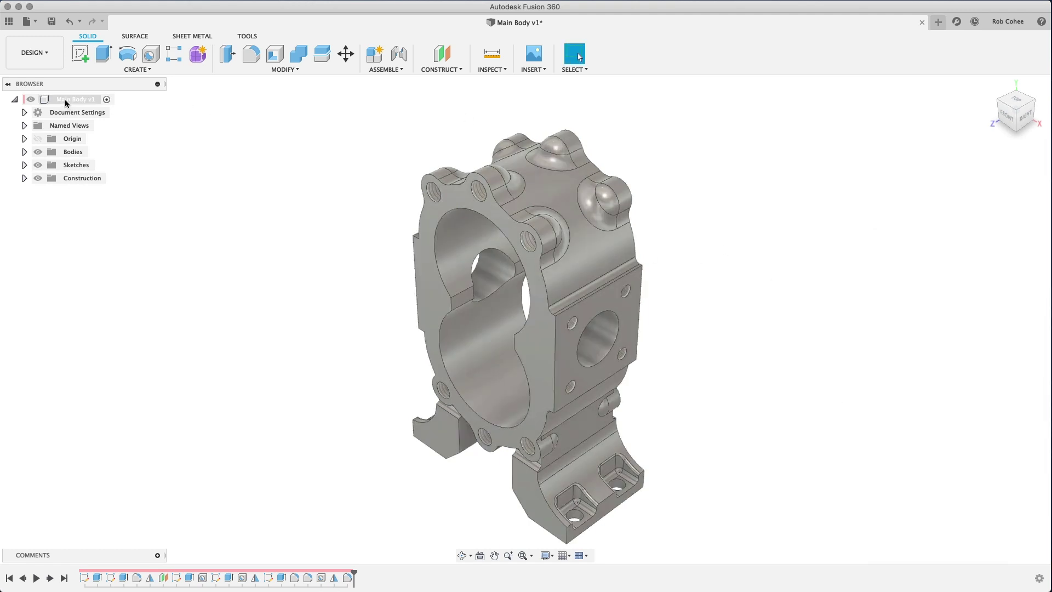
# - Give the whole body the Powder Coat – Rough (Red) appearance
pyautogui.click(97, 177)
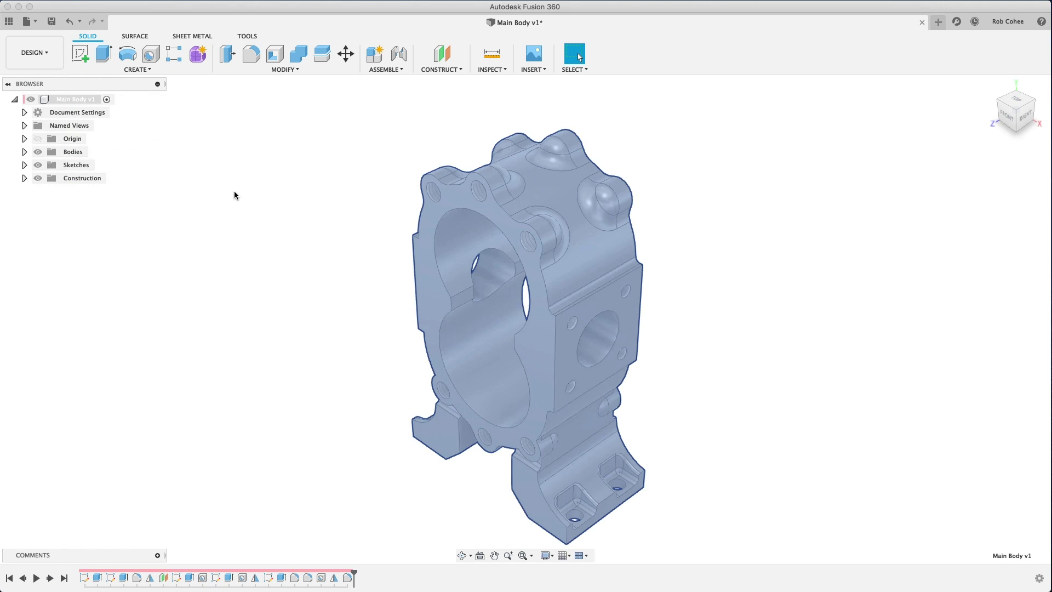
pyautogui.scroll(5, 882, 433)
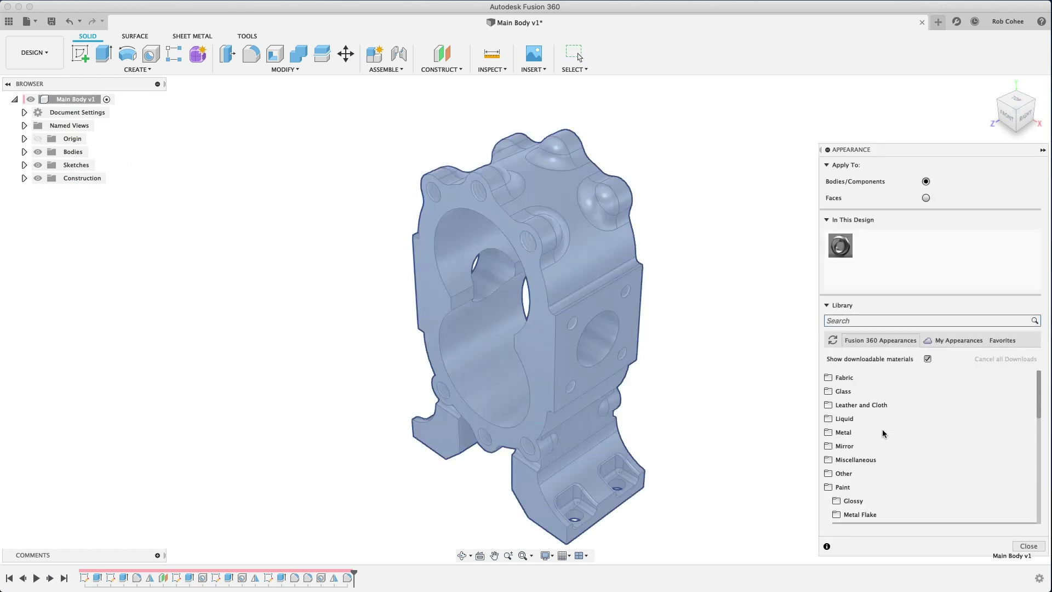
pyautogui.scroll(-5, 882, 429)
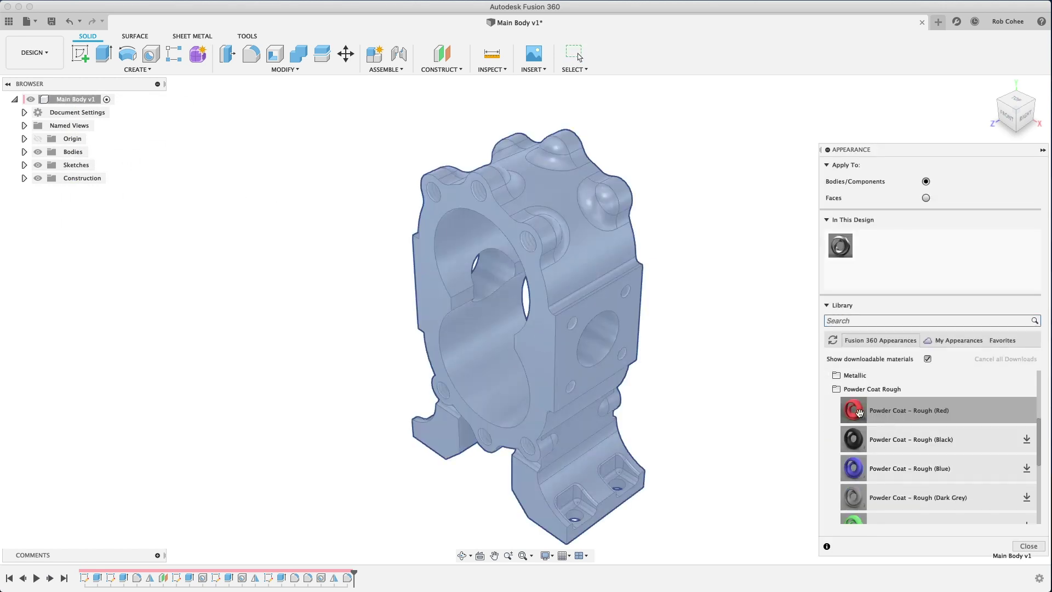
pyautogui.moveTo(858, 412); pyautogui.dragTo(596, 254)
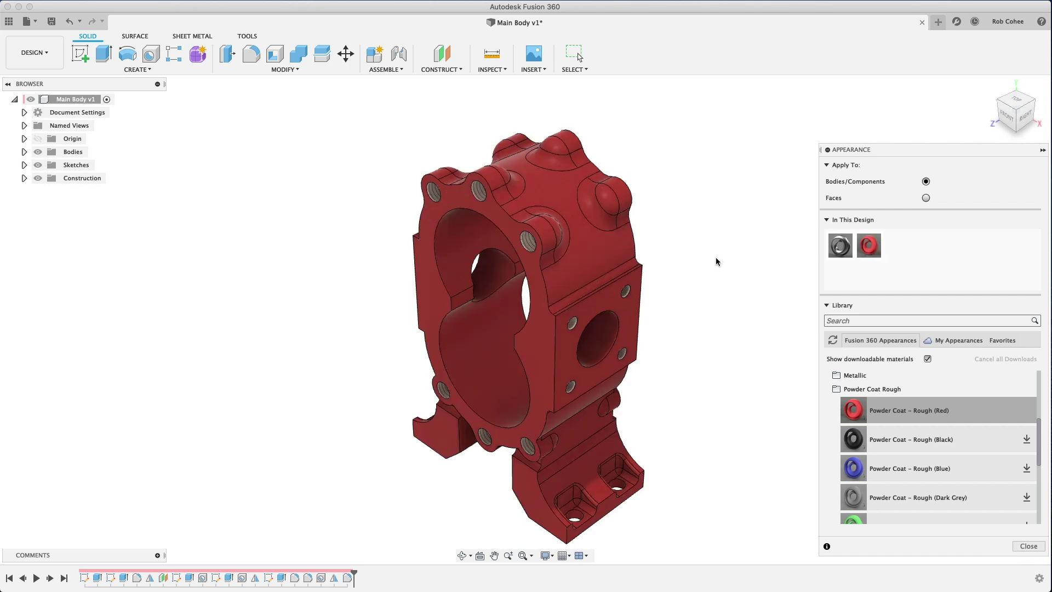
# - Apply Steel – Brushed Linear Long to the square mounting face, bore and front flange
pyautogui.click(926, 198)
pyautogui.scroll(-5, 855, 469)
pyautogui.click(1025, 463)
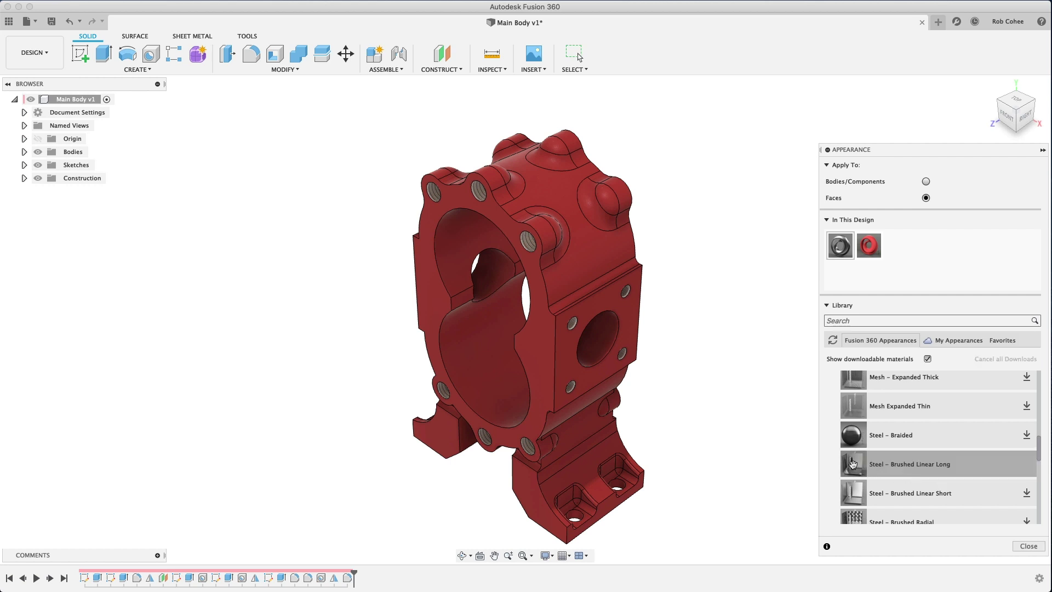
pyautogui.moveTo(855, 466); pyautogui.dragTo(631, 334)
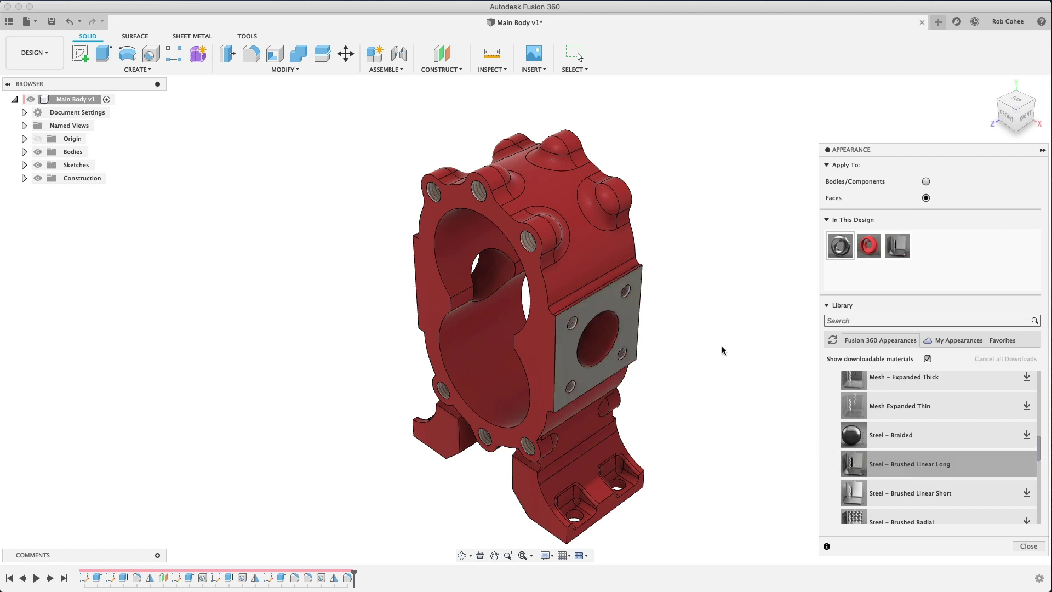
pyautogui.moveTo(897, 245); pyautogui.dragTo(596, 345)
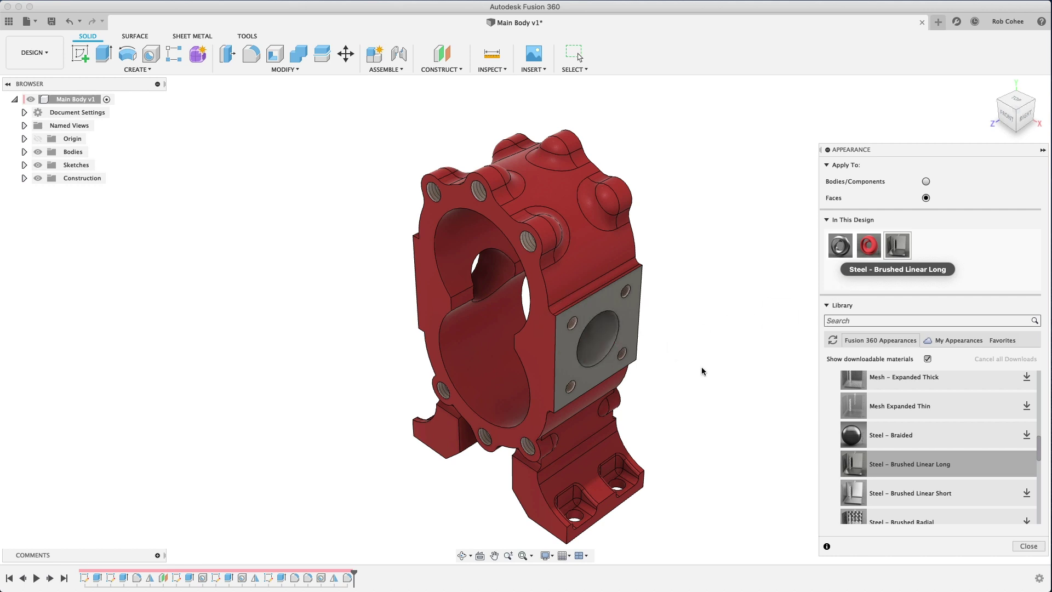
pyautogui.moveTo(899, 245); pyautogui.dragTo(471, 296)
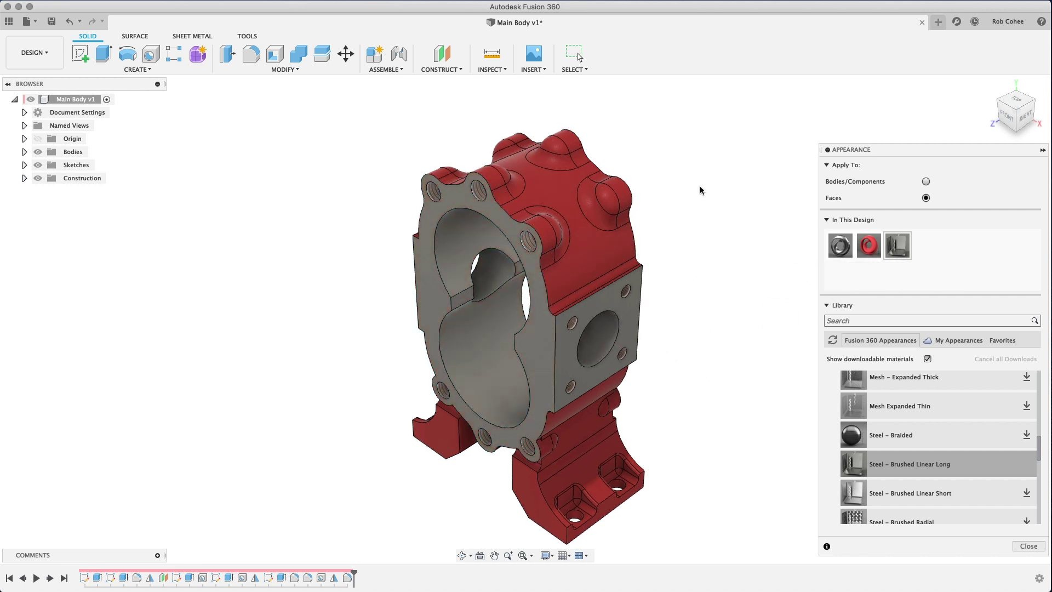
pyautogui.click(1025, 546)
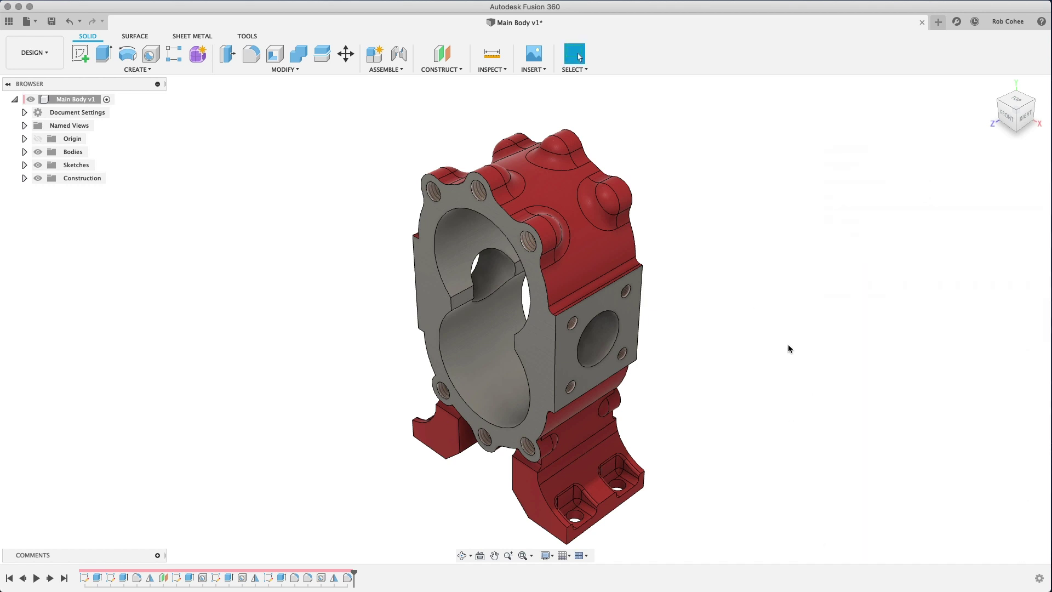
# - Select all faces using brushed steel and replace their finish with Chrome – Black
pyautogui.press('a')
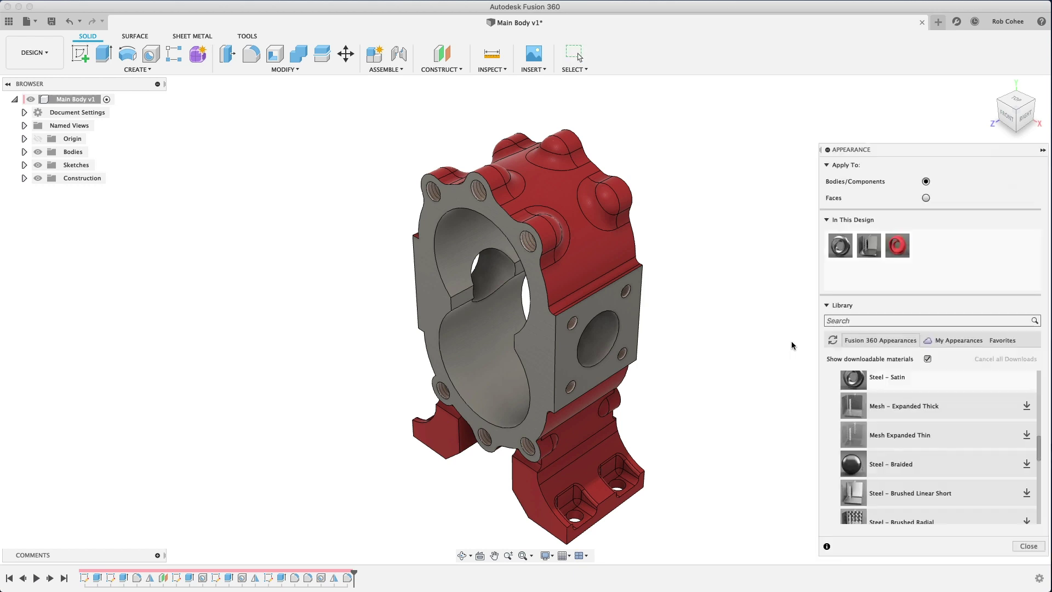
pyautogui.click(925, 198)
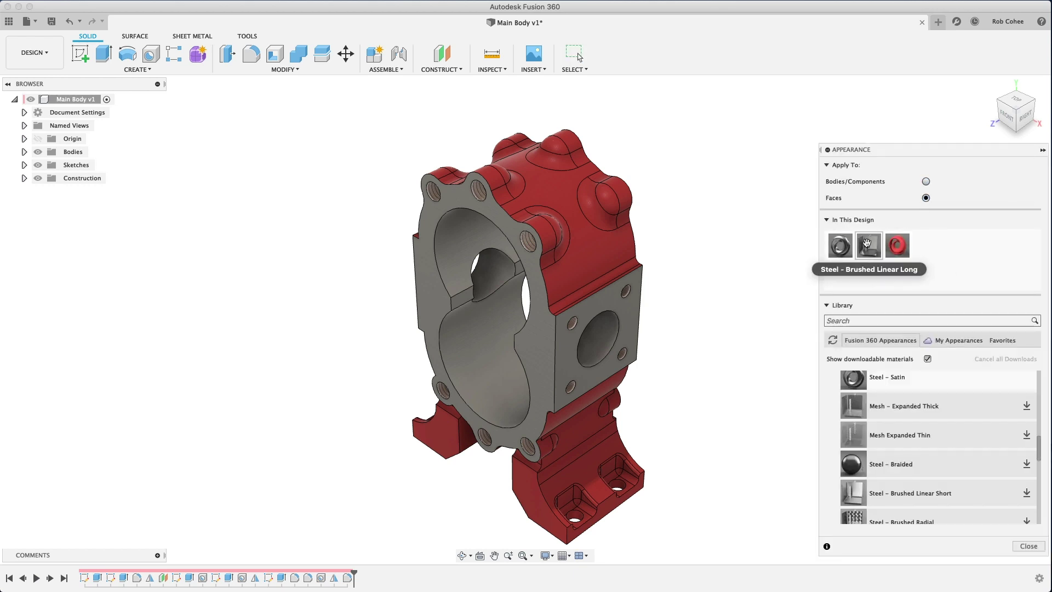
pyautogui.rightClick(868, 246)
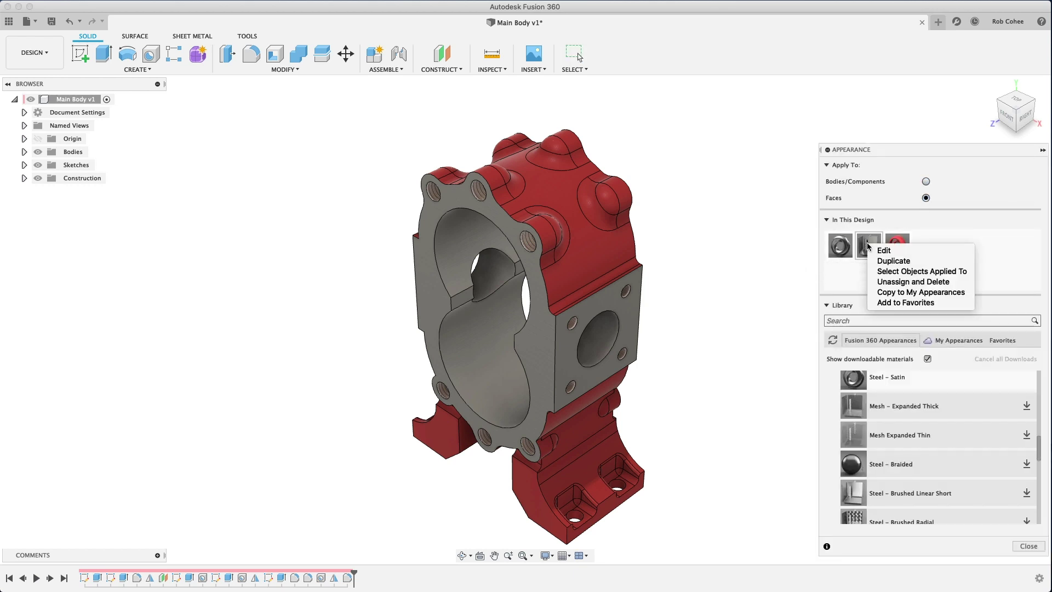
pyautogui.click(900, 271)
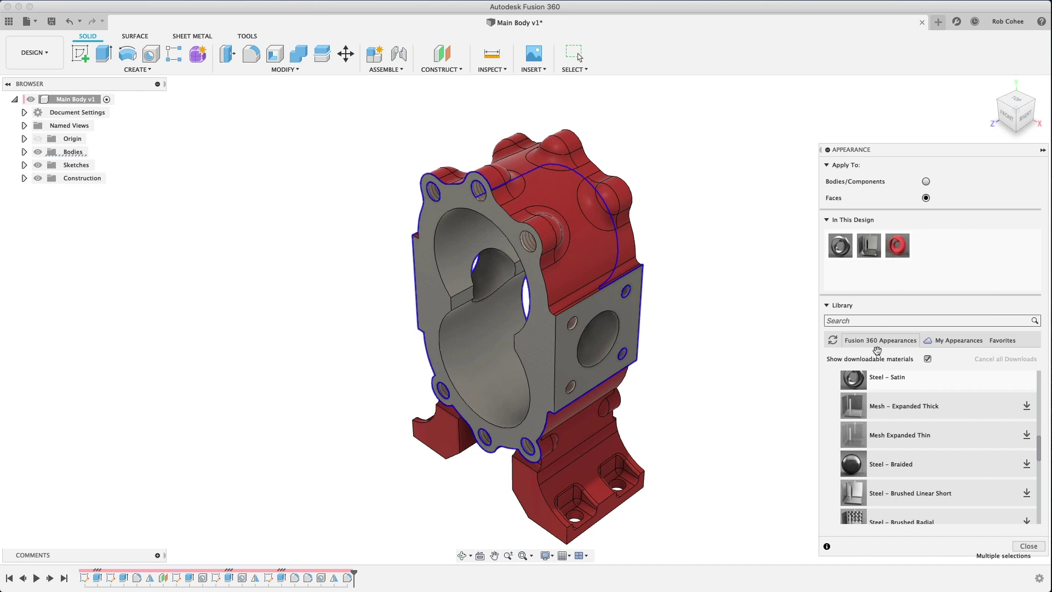
pyautogui.scroll(3, 893, 442)
pyautogui.scroll(5, 935, 464)
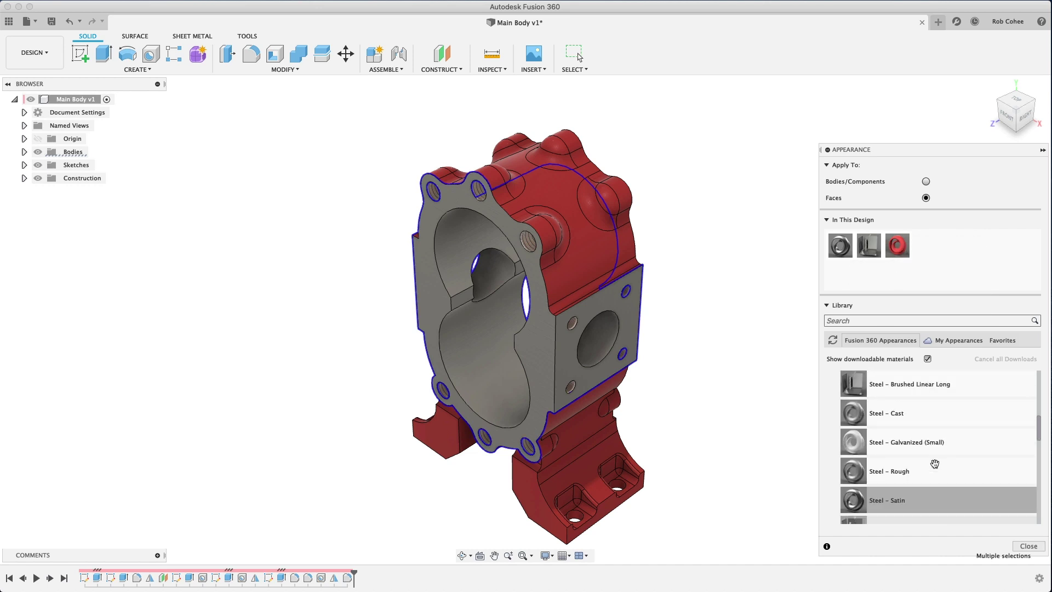
pyautogui.scroll(5, 934, 464)
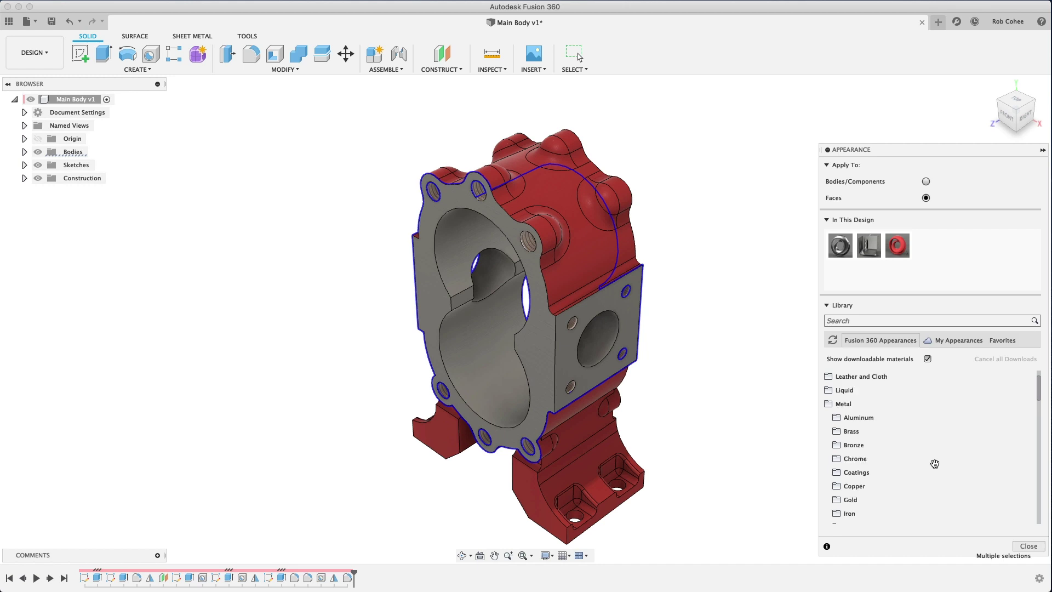
pyautogui.click(846, 460)
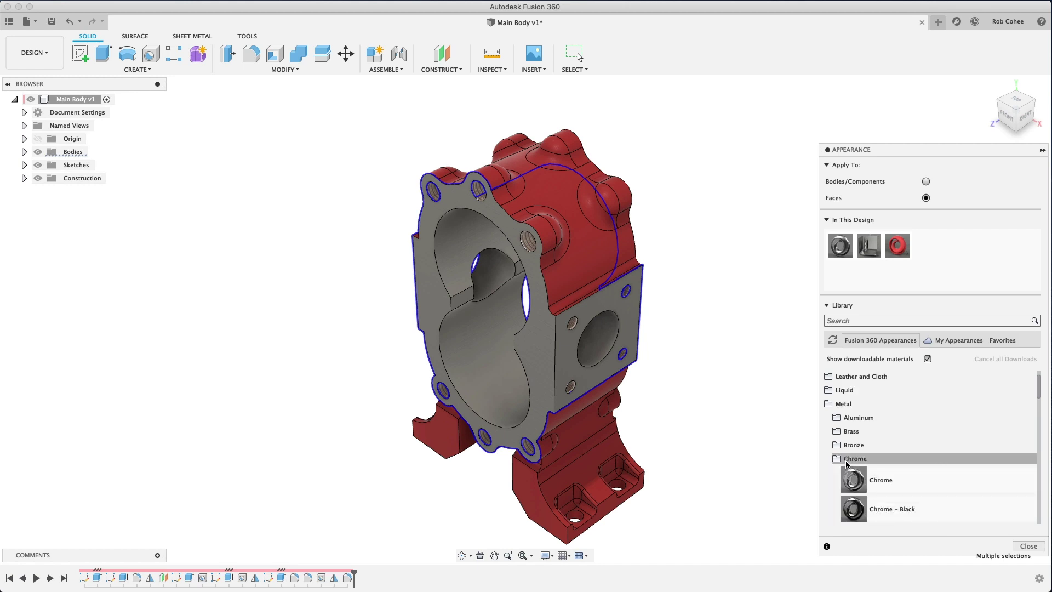
pyautogui.scroll(-2, 848, 466)
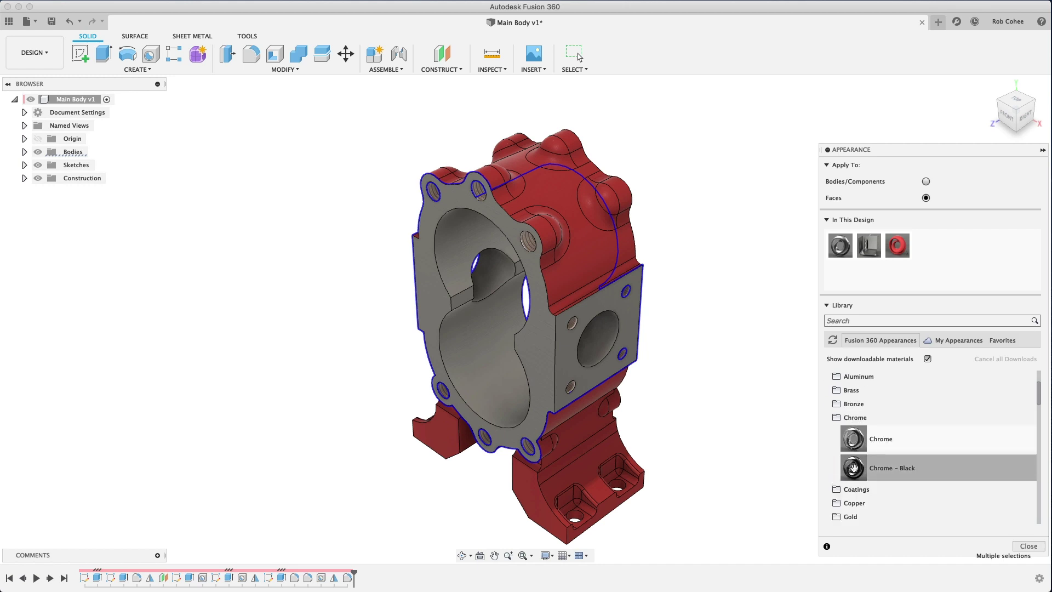
pyautogui.moveTo(853, 467); pyautogui.dragTo(693, 337)
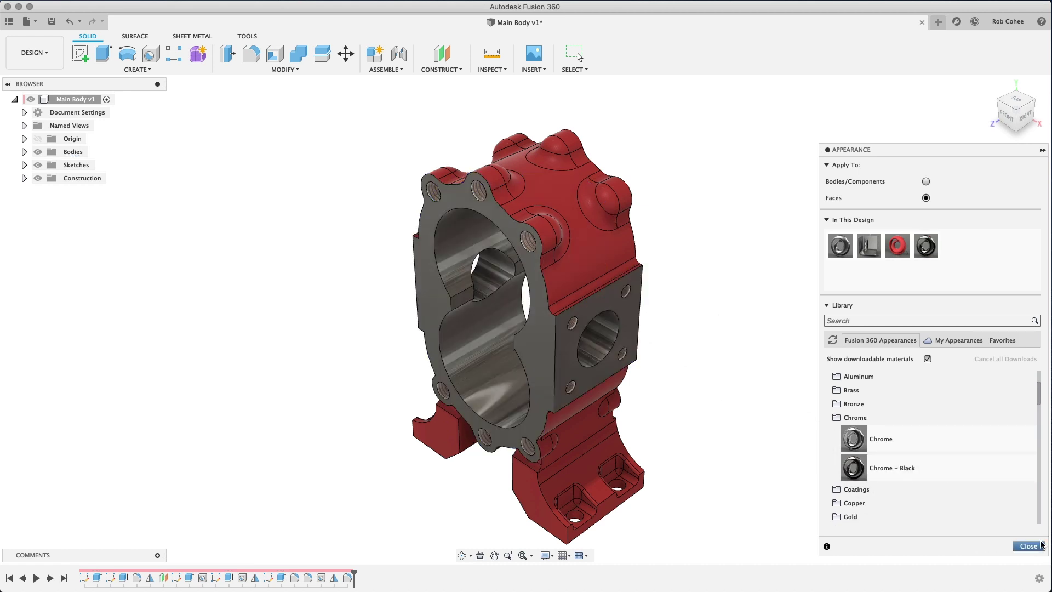
pyautogui.press('Escape')
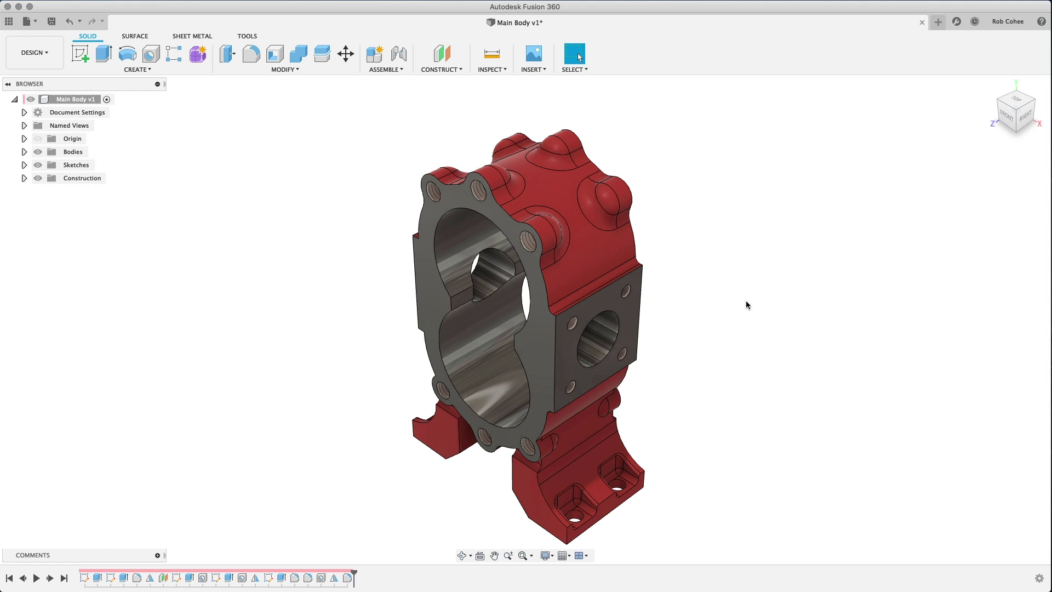
# - Enter 'Added Appearance & Material' as the new version's description
pyautogui.click(51, 21)
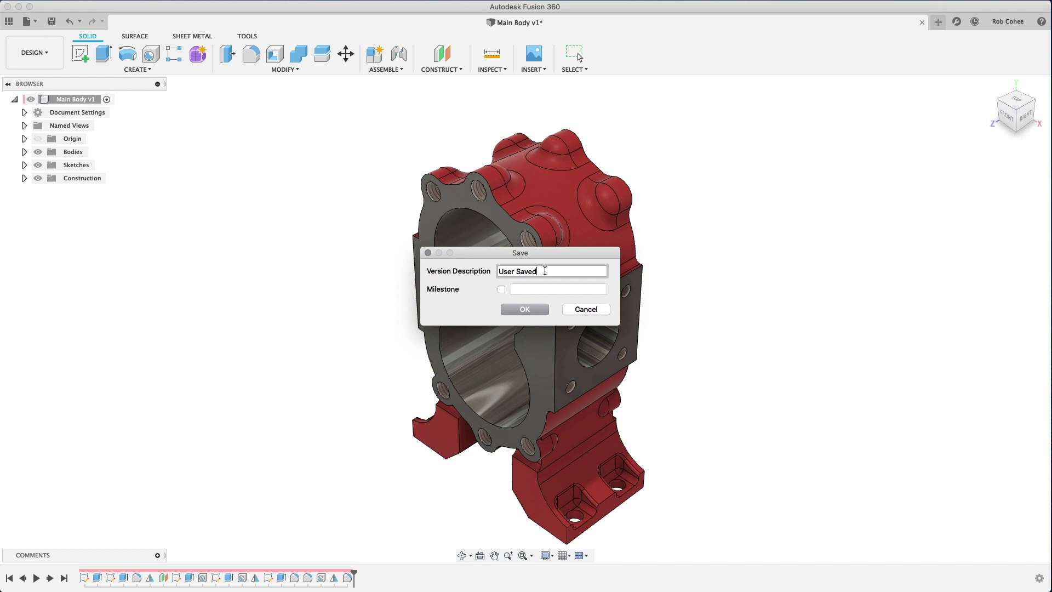
pyautogui.moveTo(544, 272); pyautogui.dragTo(479, 268)
pyautogui.write('Added Appearance & Material')
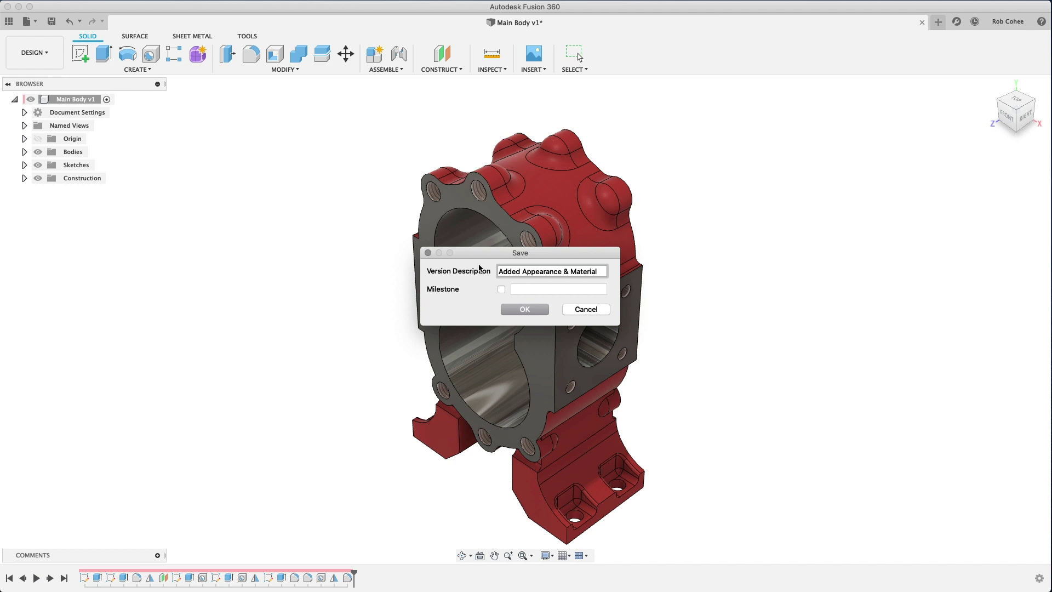